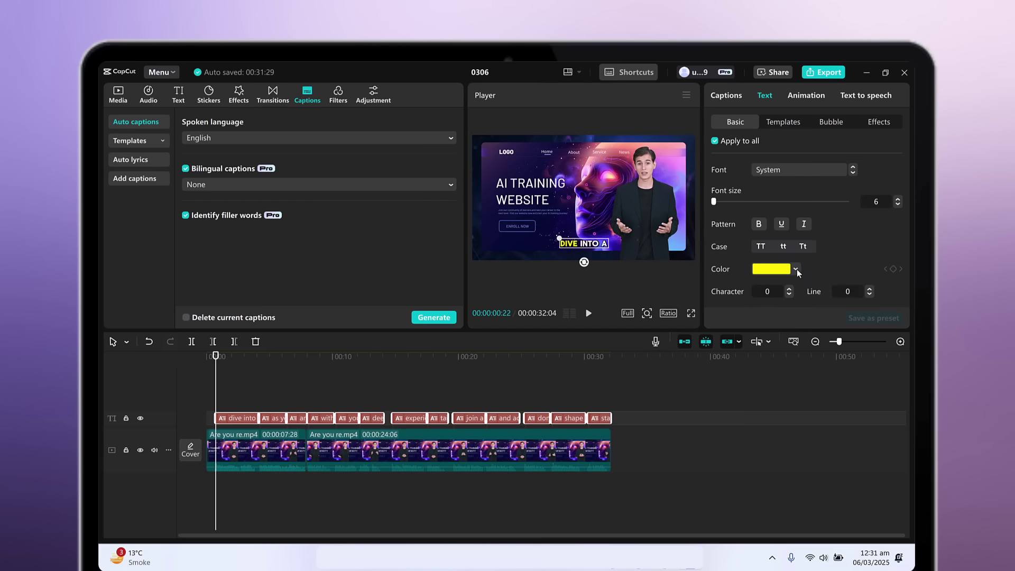
Step: Give the captions a green colour and the first Aa preset style
left_click(797, 270)
left_click(781, 358)
left_click(797, 271)
scroll(793, 254, "down", 3)
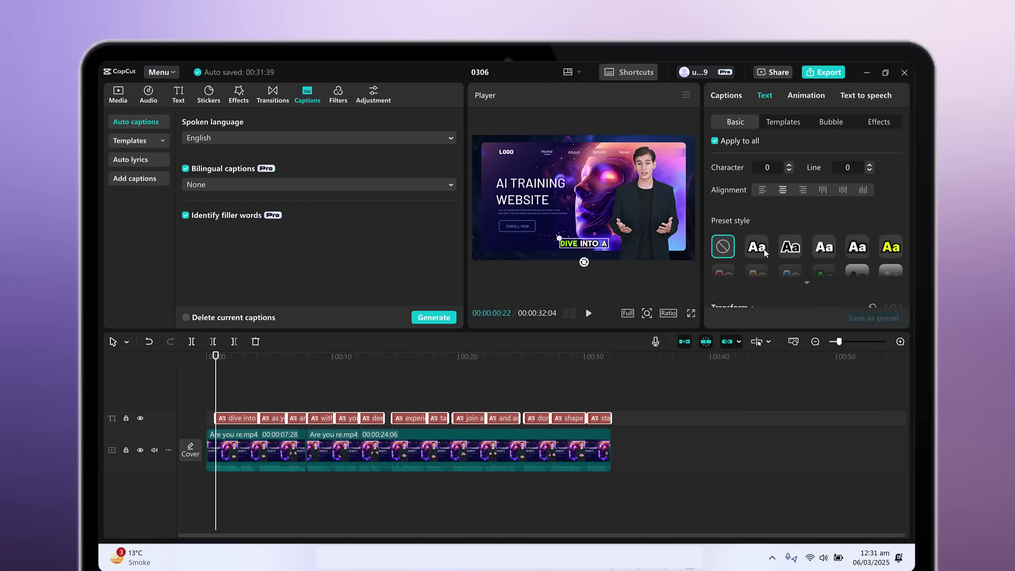
left_click(761, 251)
scroll(797, 249, "down", 3)
scroll(796, 248, "down", 3)
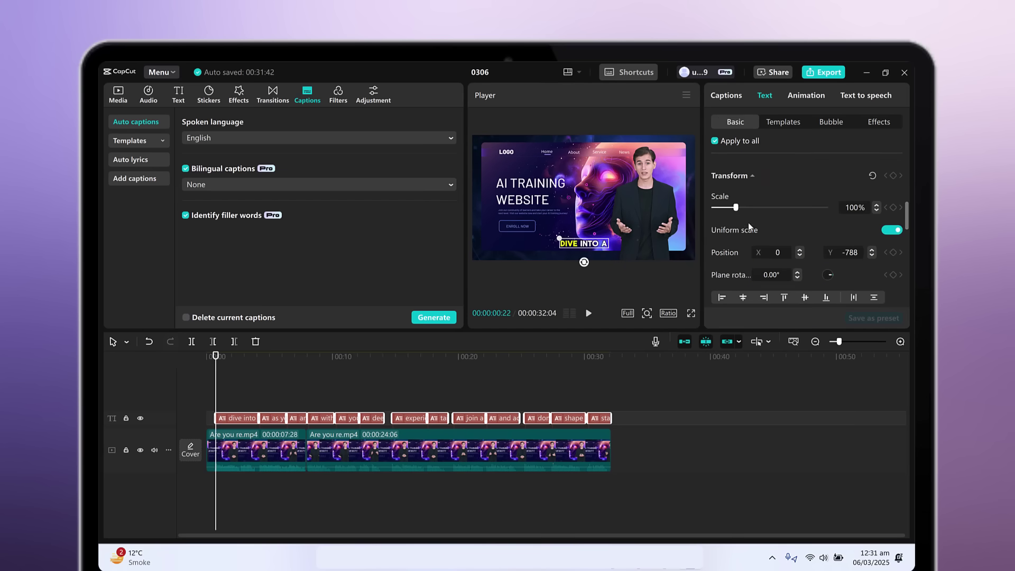
scroll(796, 248, "down", 3)
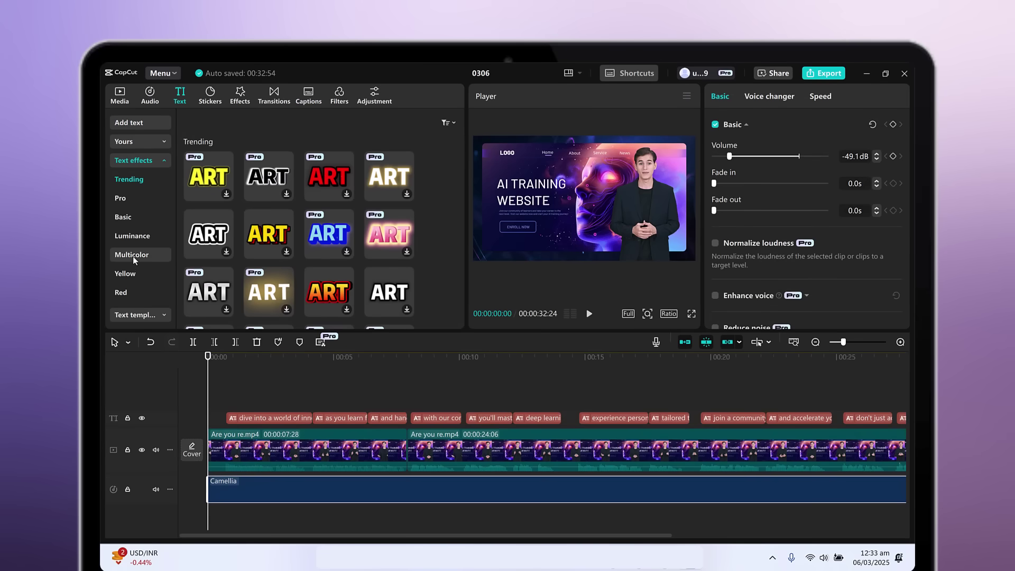
Step: Show the sticker collection and move the playhead to about 7 seconds
left_click(210, 96)
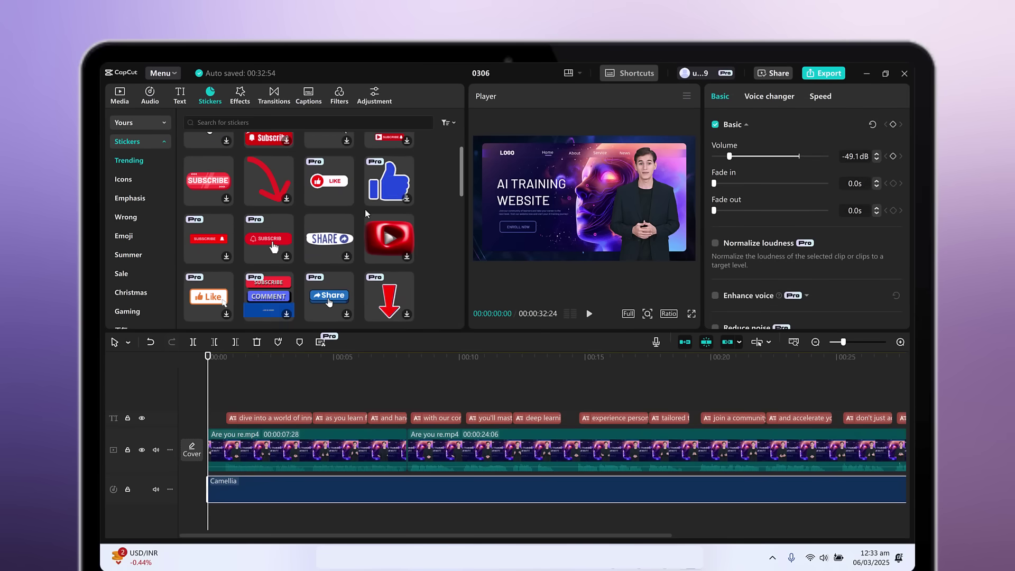
scroll(317, 222, "down", 3)
scroll(341, 214, "down", 3)
scroll(366, 213, "down", 3)
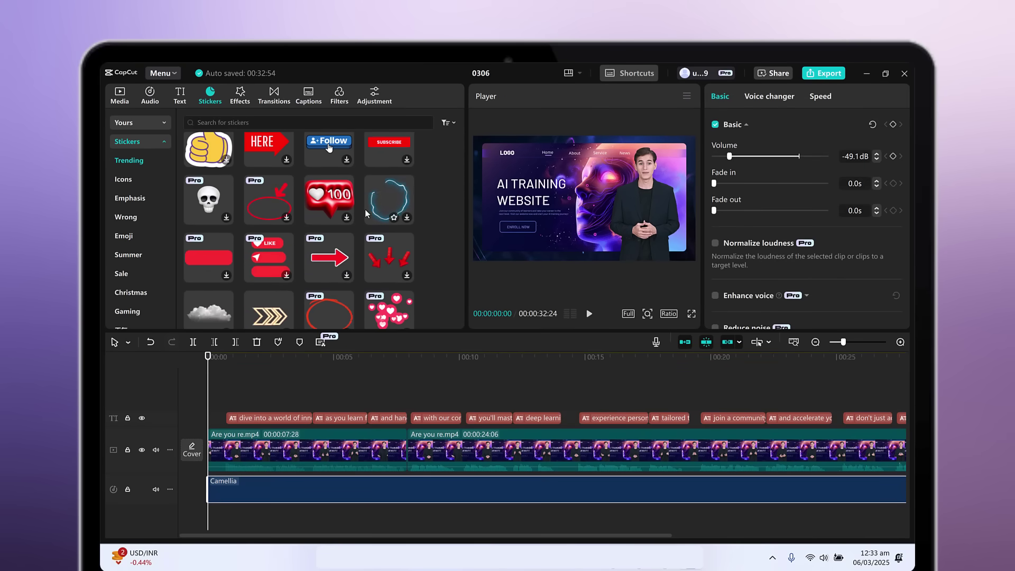
left_click(394, 381)
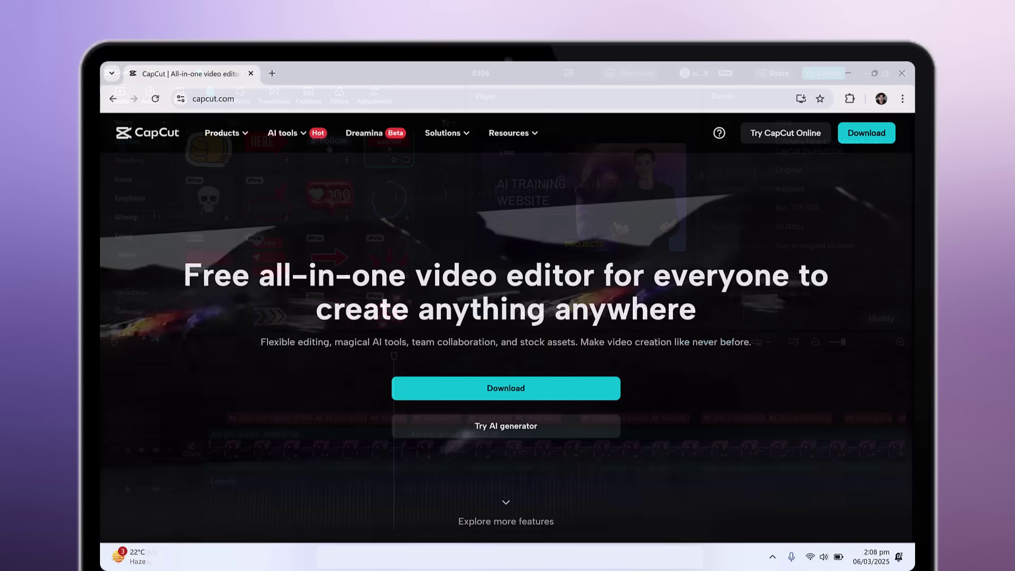
scroll(507, 318, "down", 2)
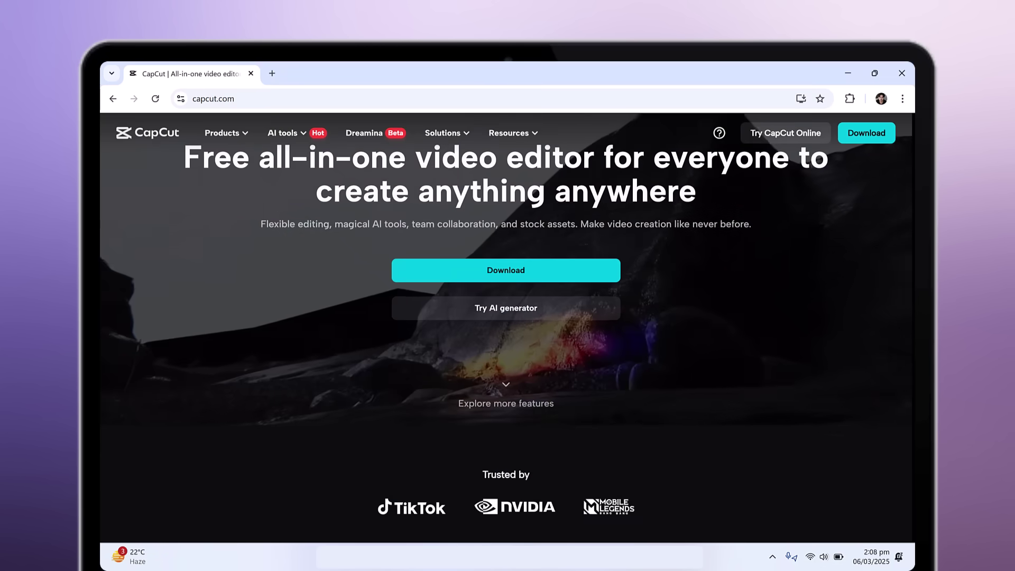
scroll(506, 317, "down", 2)
scroll(506, 317, "down", 1)
scroll(506, 318, "down", 3)
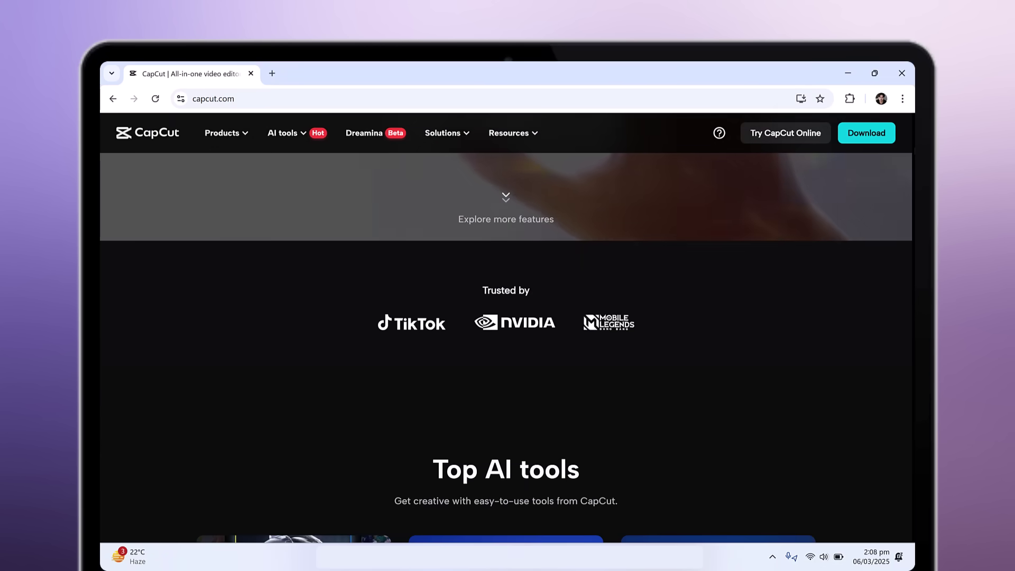
scroll(507, 318, "down", 4)
scroll(506, 318, "down", 1)
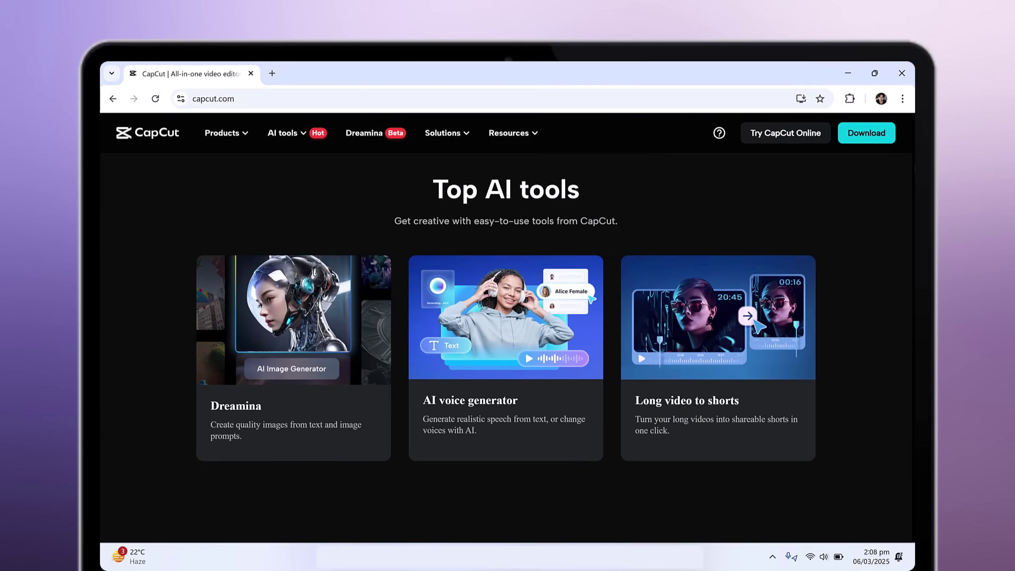
scroll(505, 317, "down", 3)
scroll(506, 317, "down", 3)
scroll(506, 318, "down", 3)
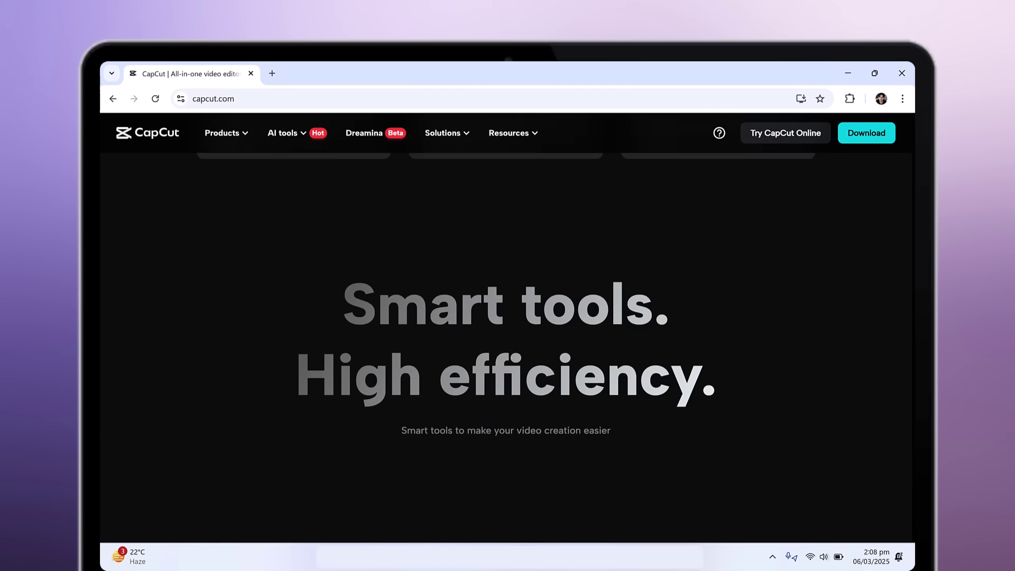
scroll(506, 317, "down", 2)
scroll(506, 318, "down", 3)
scroll(507, 317, "down", 3)
scroll(506, 317, "down", 3)
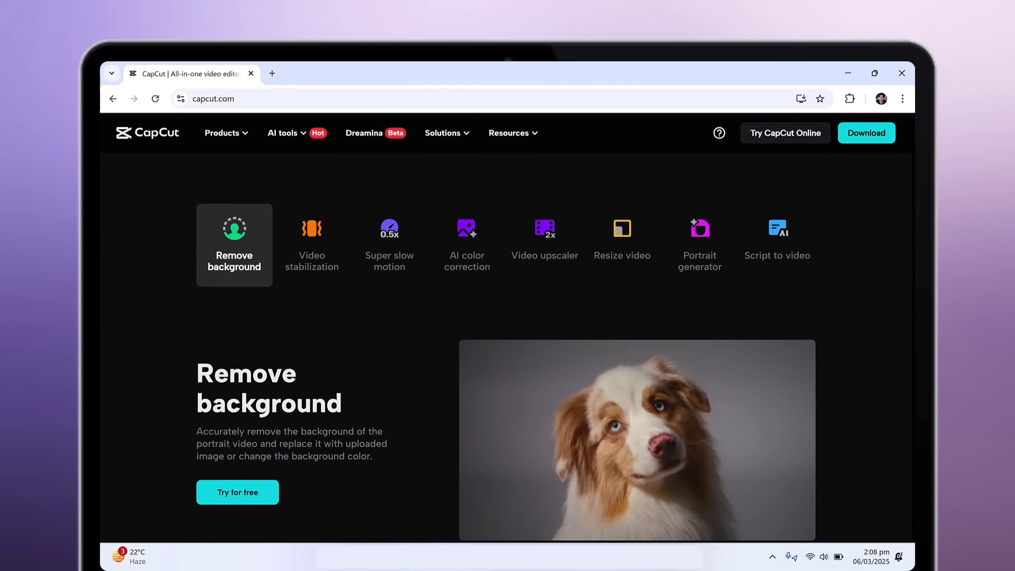
scroll(506, 317, "down", 1)
left_click(331, 225)
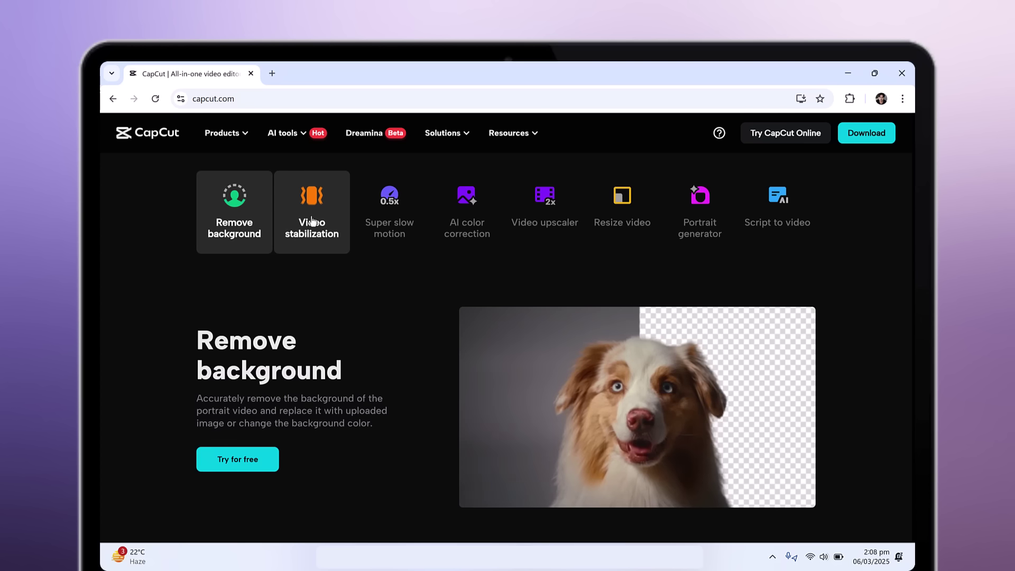
left_click(389, 224)
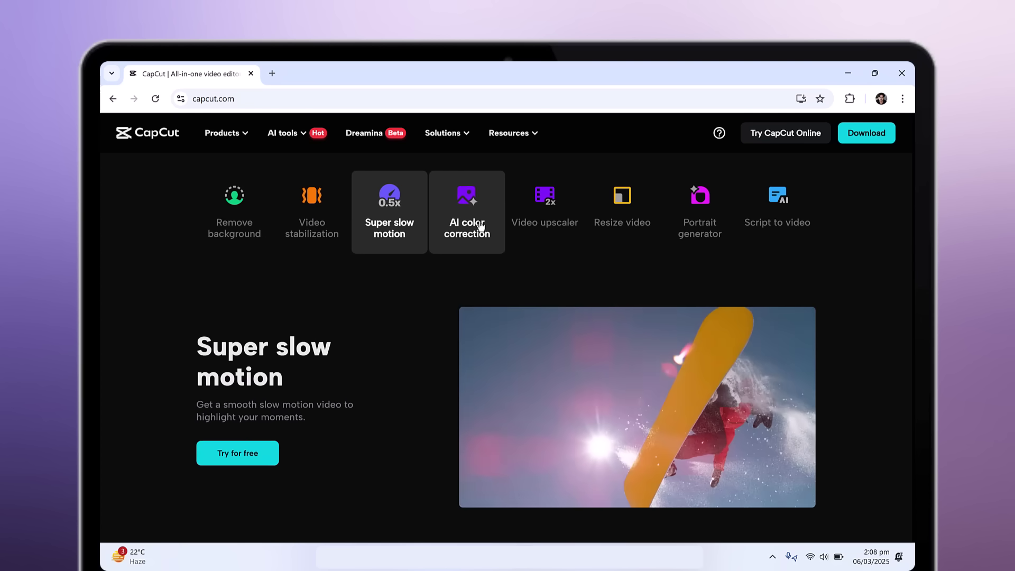
left_click(479, 227)
left_click(543, 222)
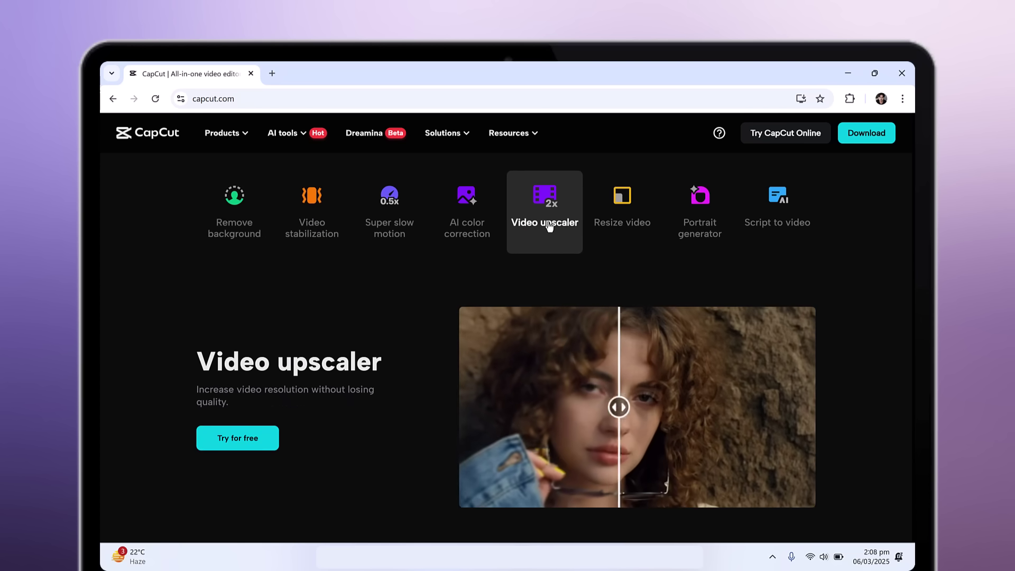
left_click(629, 225)
left_click(713, 207)
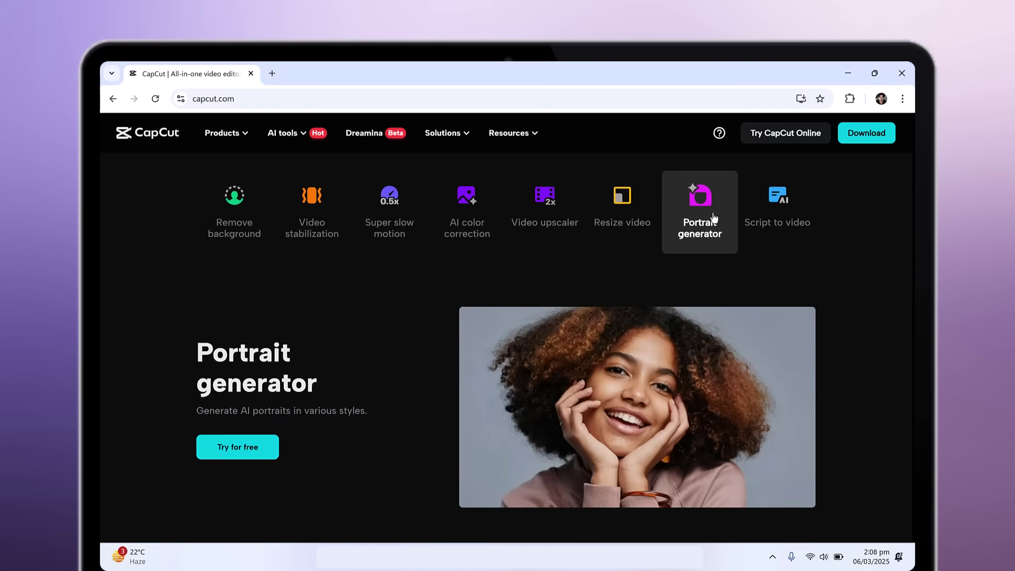
left_click(791, 212)
scroll(791, 213, "down", 2)
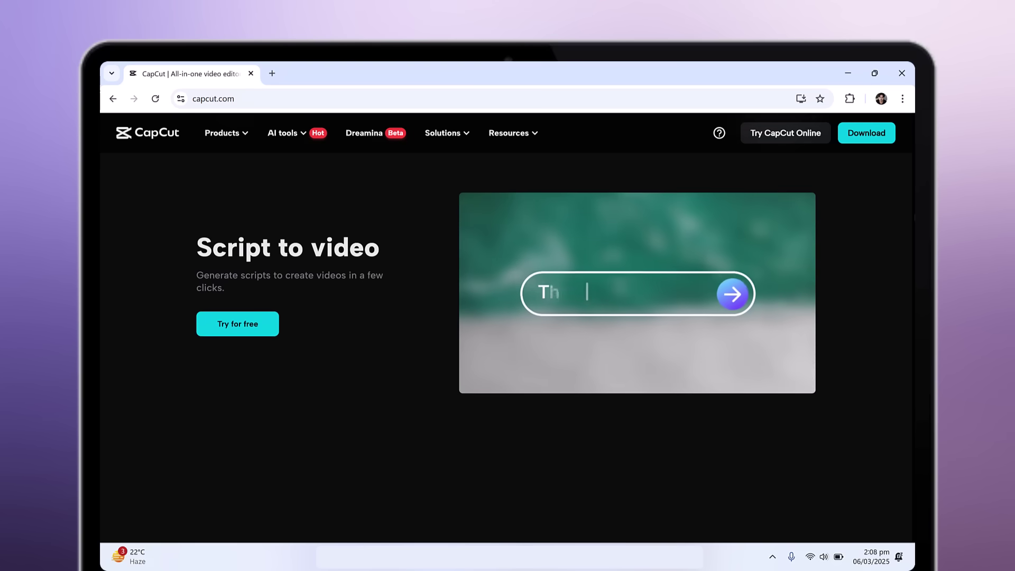
scroll(508, 318, "down", 3)
scroll(507, 318, "down", 3)
scroll(507, 317, "down", 3)
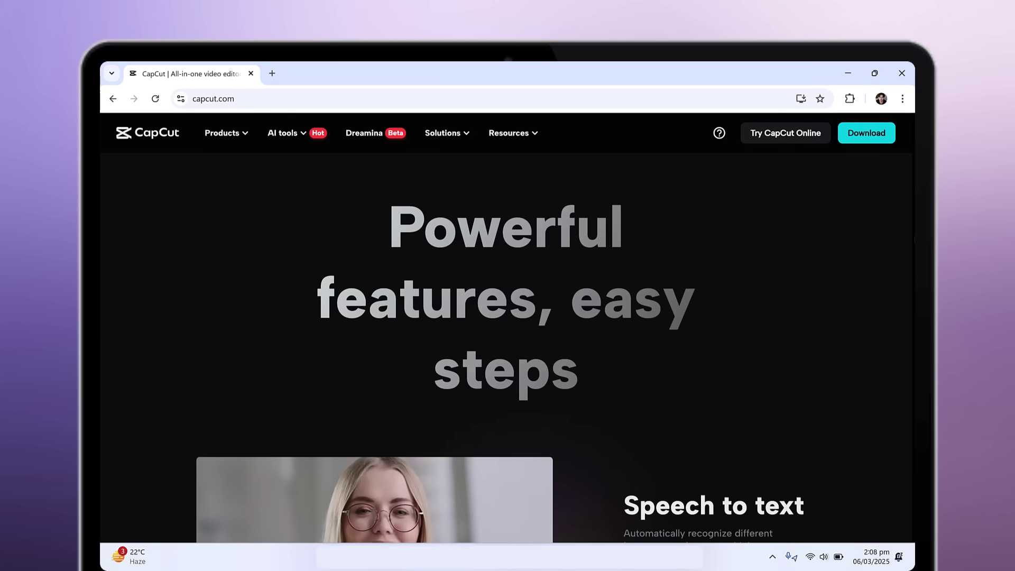
scroll(508, 318, "down", 3)
scroll(508, 317, "down", 1)
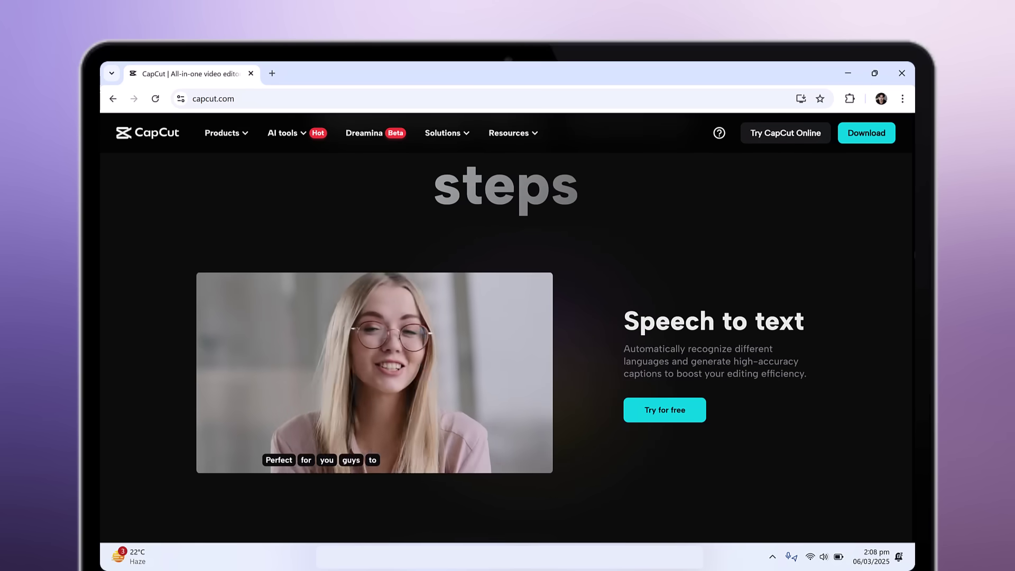
scroll(508, 317, "down", 4)
scroll(508, 317, "down", 1)
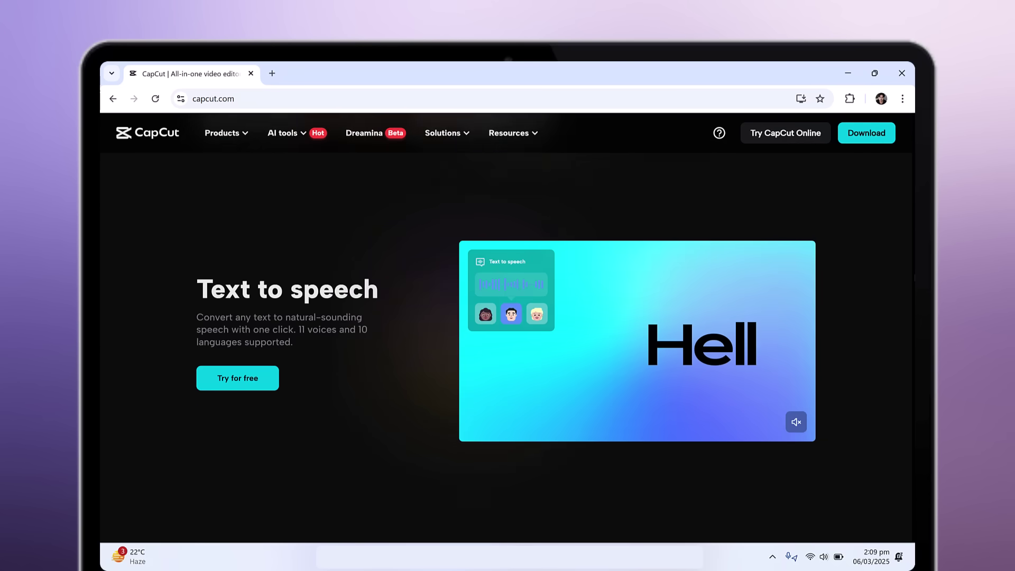
scroll(508, 317, "down", 5)
scroll(507, 317, "down", 3)
scroll(507, 318, "down", 1)
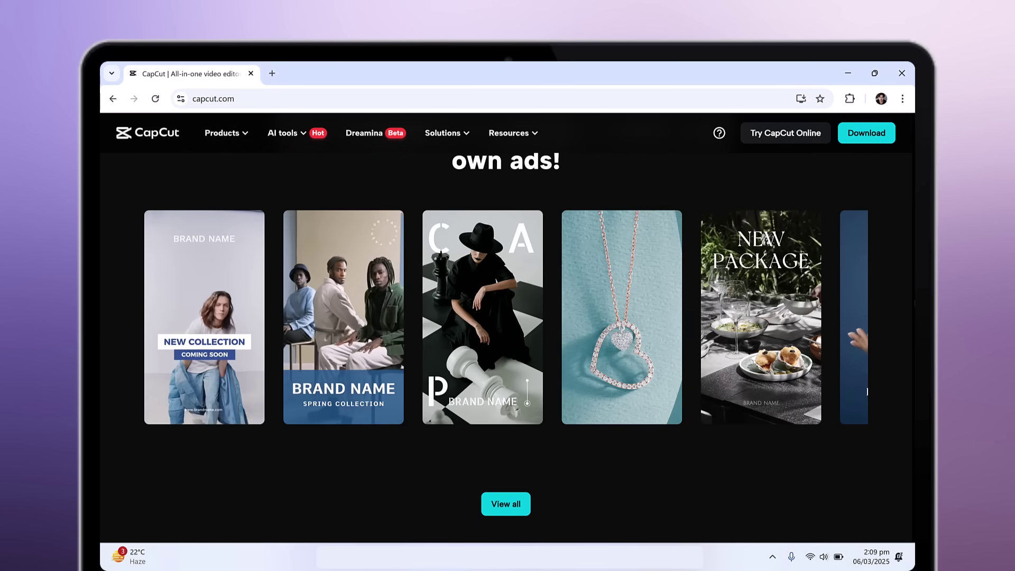
scroll(507, 317, "down", 2)
scroll(508, 317, "down", 4)
scroll(507, 317, "down", 2)
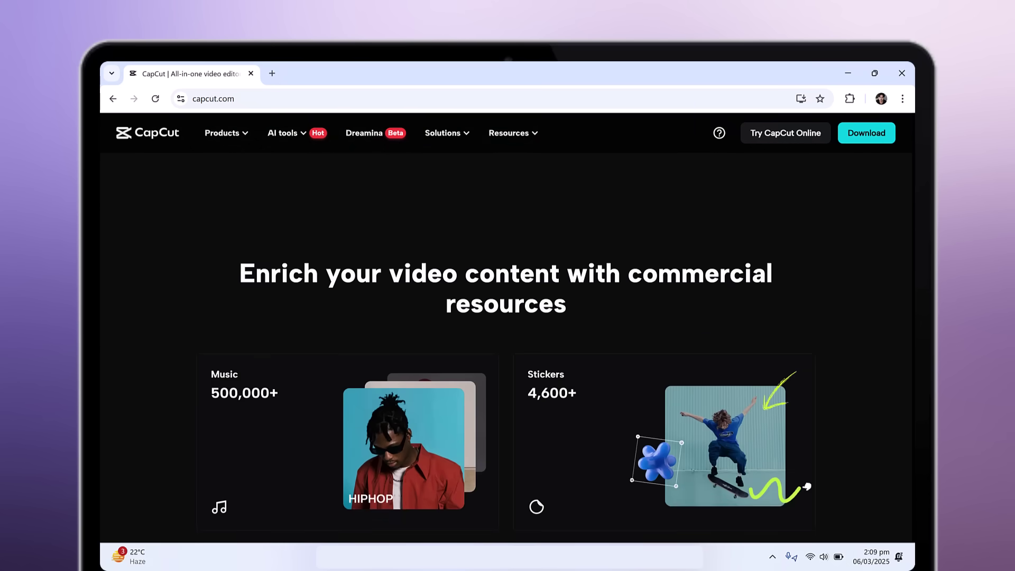
scroll(508, 317, "down", 6)
scroll(508, 317, "down", 1)
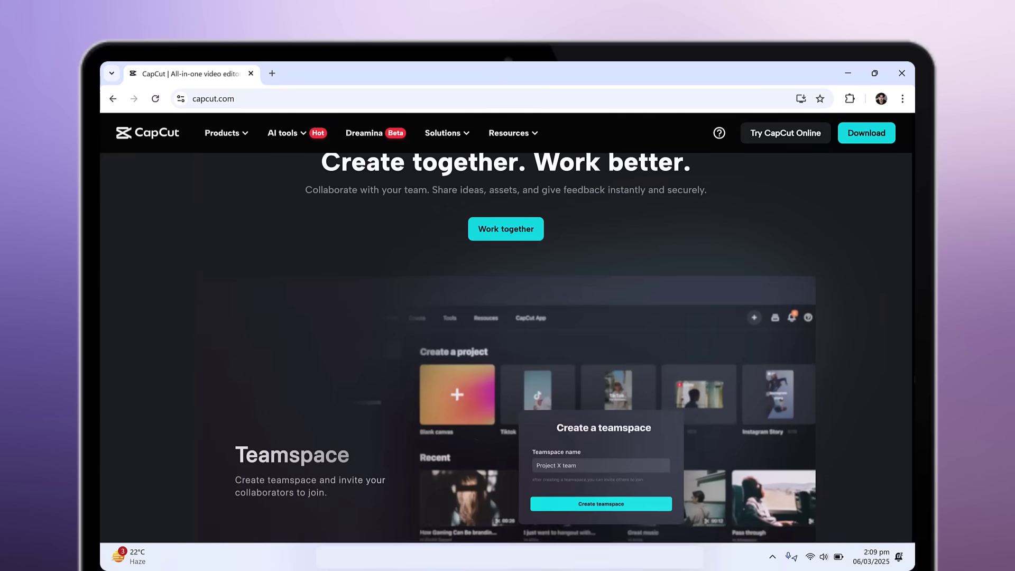
scroll(507, 317, "down", 3)
scroll(508, 317, "down", 3)
scroll(507, 317, "down", 5)
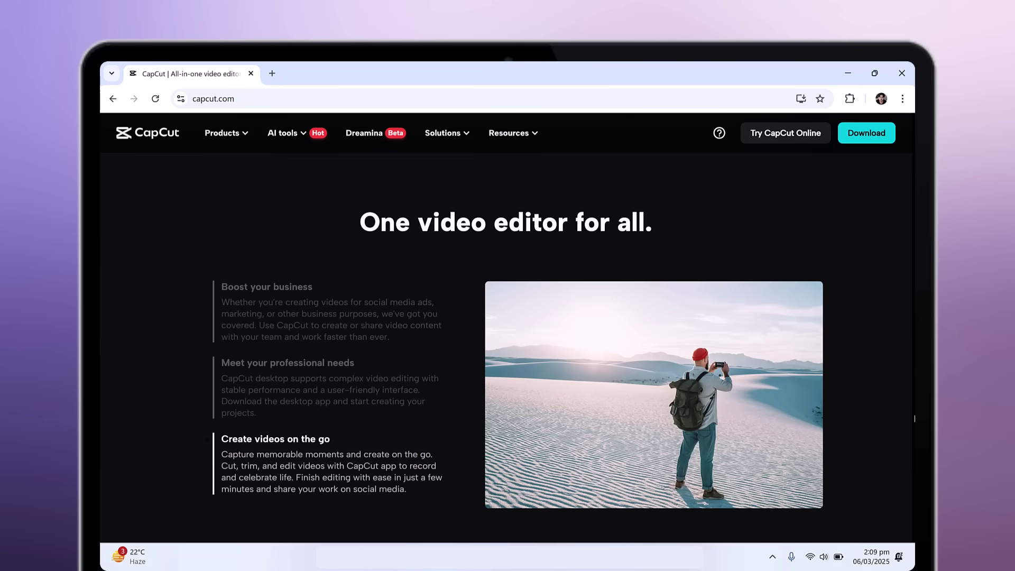
scroll(507, 317, "down", 2)
scroll(507, 318, "down", 4)
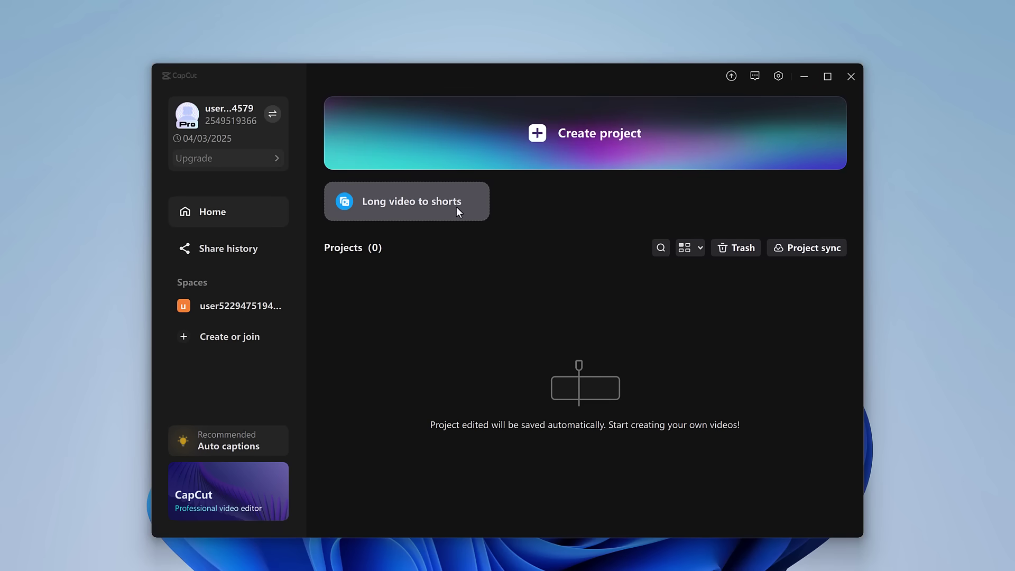
Step: Start a new blank project from the home screen
left_click(608, 149)
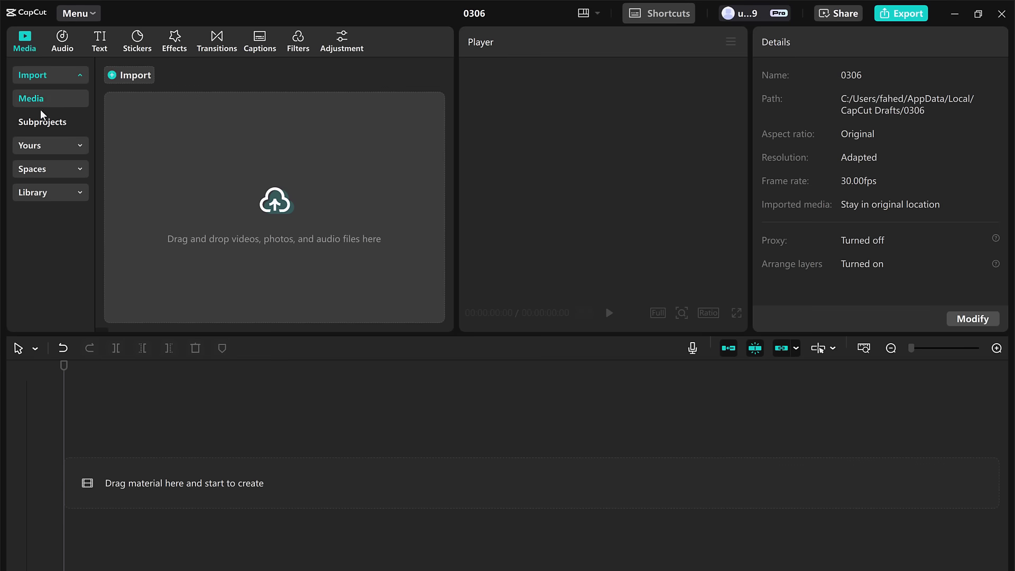
Step: Import the AI training video file from the Virbo folder
left_click(190, 147)
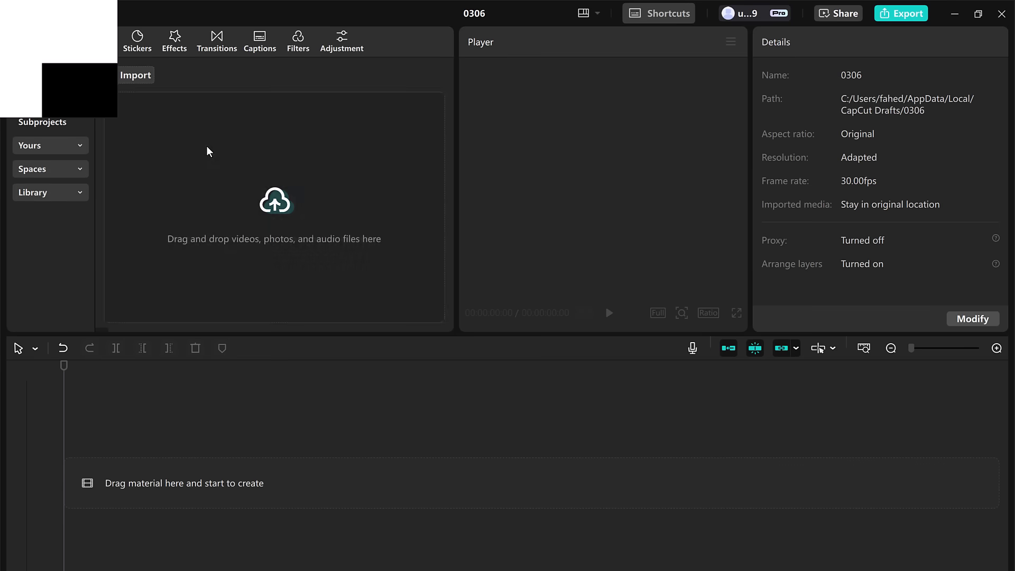
double_click(254, 135)
left_click(261, 194)
left_click(384, 326)
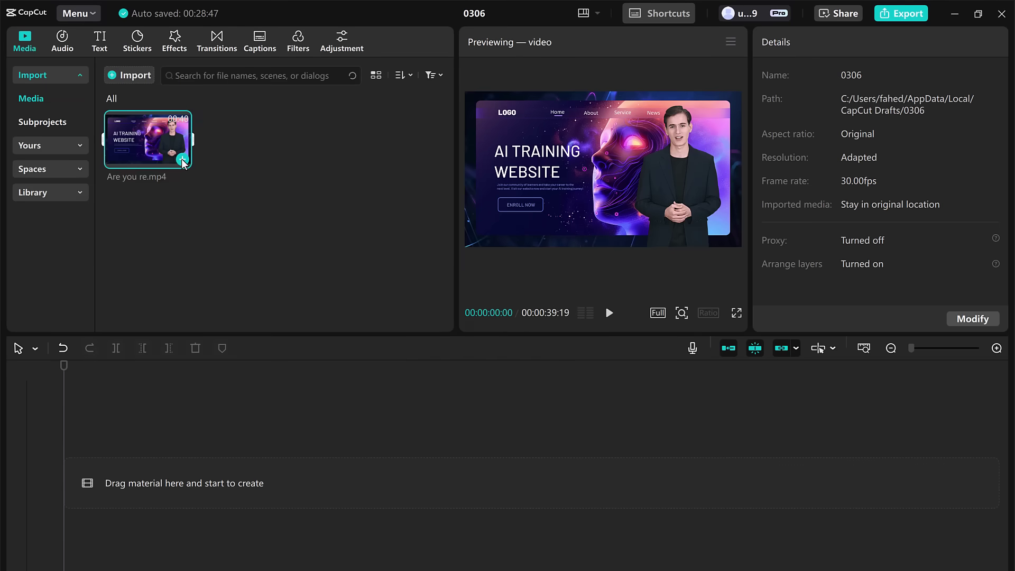
Step: Add the imported video to the timeline and select the clip
left_click(182, 160)
left_click(157, 496)
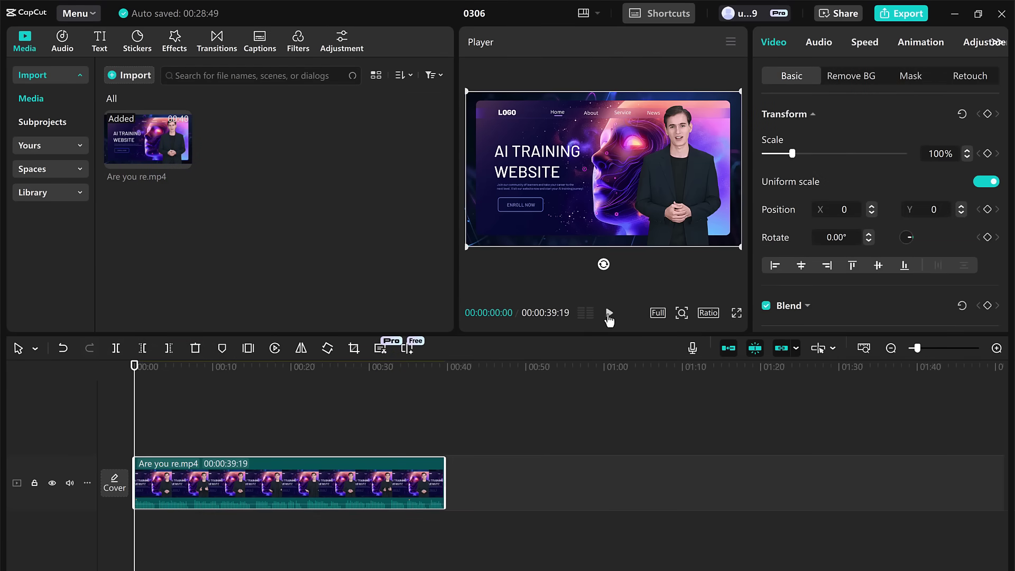
Step: Trim off the clip's opening 6:28 and split it at 07:28
left_click(609, 313)
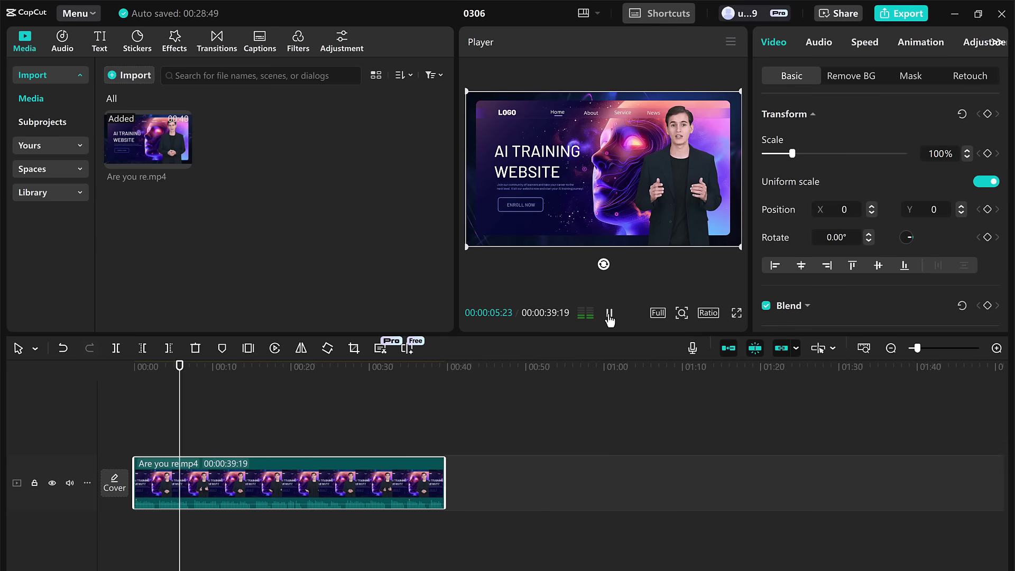
left_click(610, 313)
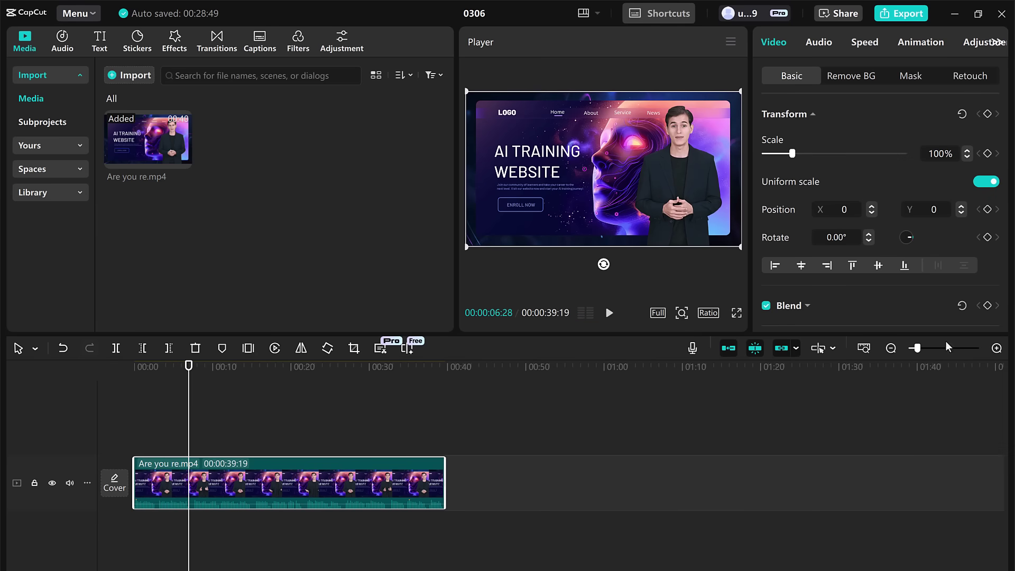
left_click(996, 347)
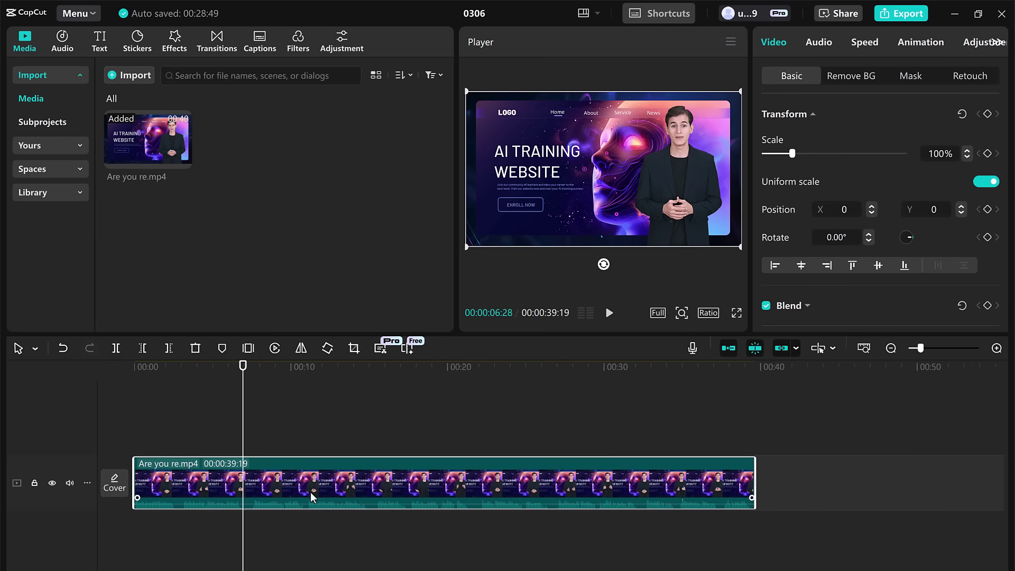
key("q")
left_click(259, 367)
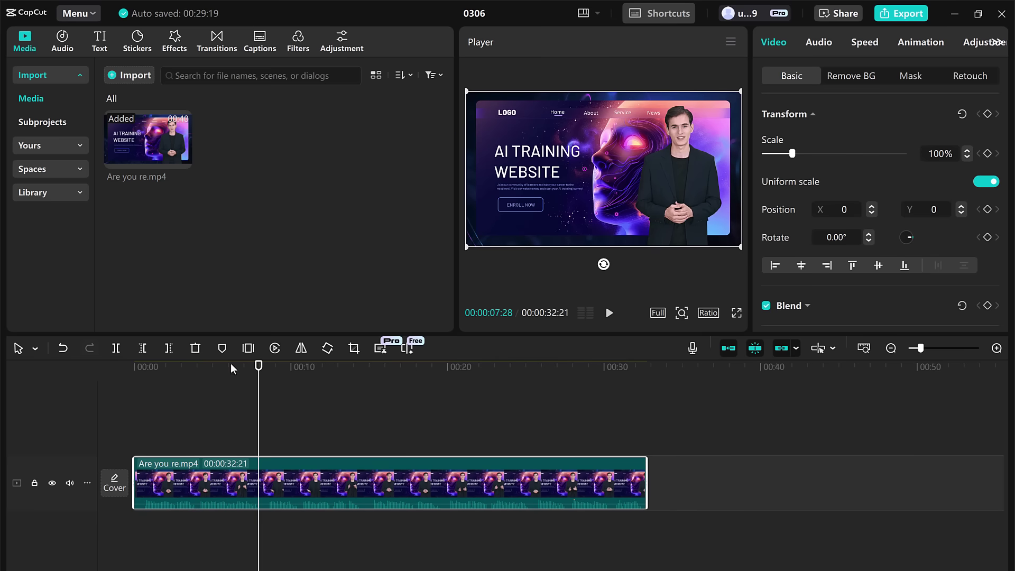
left_click(116, 349)
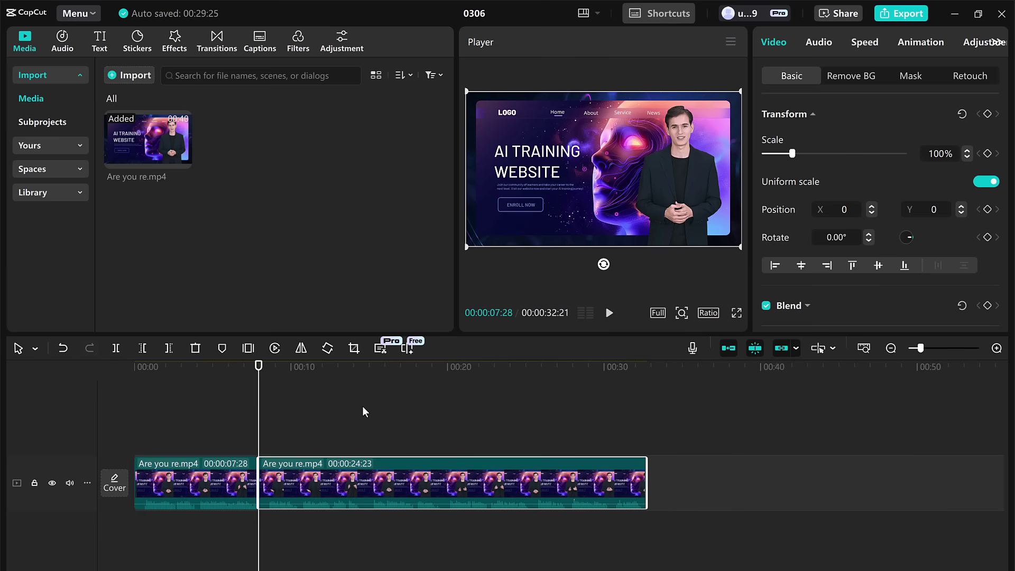
Step: Split again at 08:15 and delete the short piece between the cuts
left_click(996, 347)
left_click(277, 478)
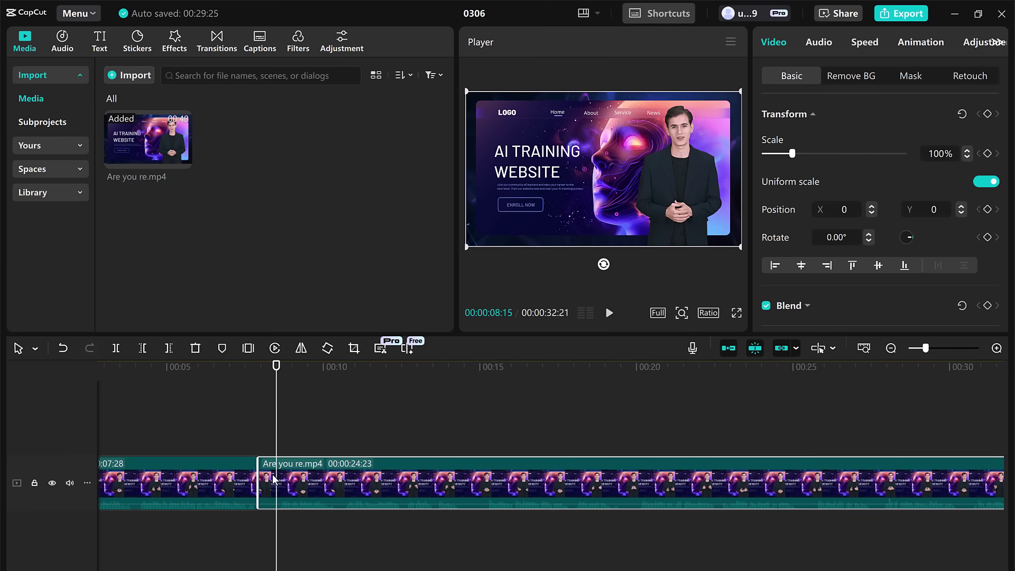
left_click(116, 347)
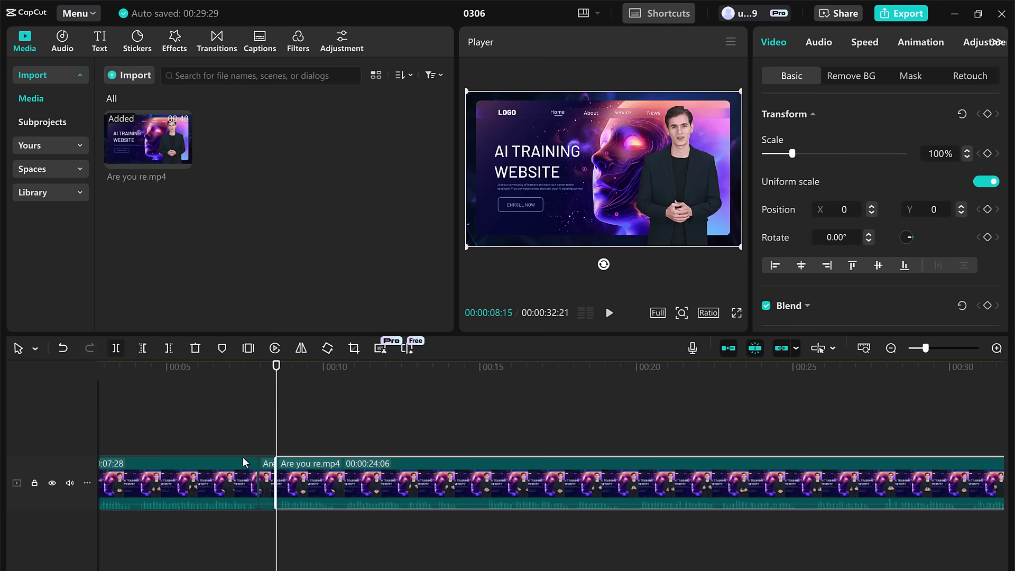
left_click(266, 487)
key("Delete")
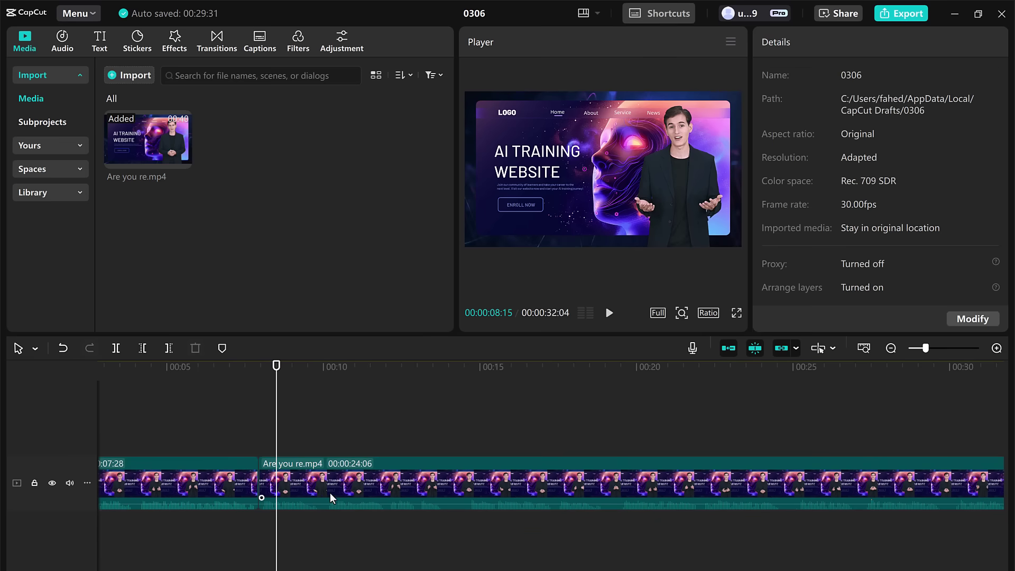
Step: Review the full timeline to the end and return the playhead to 02:27
left_click(893, 350)
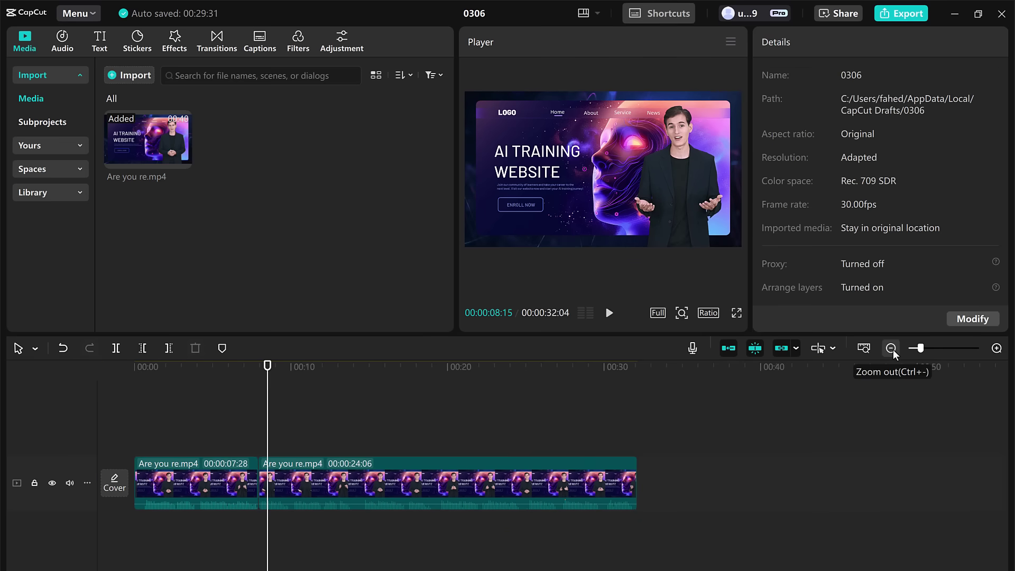
left_click(531, 468)
key("End")
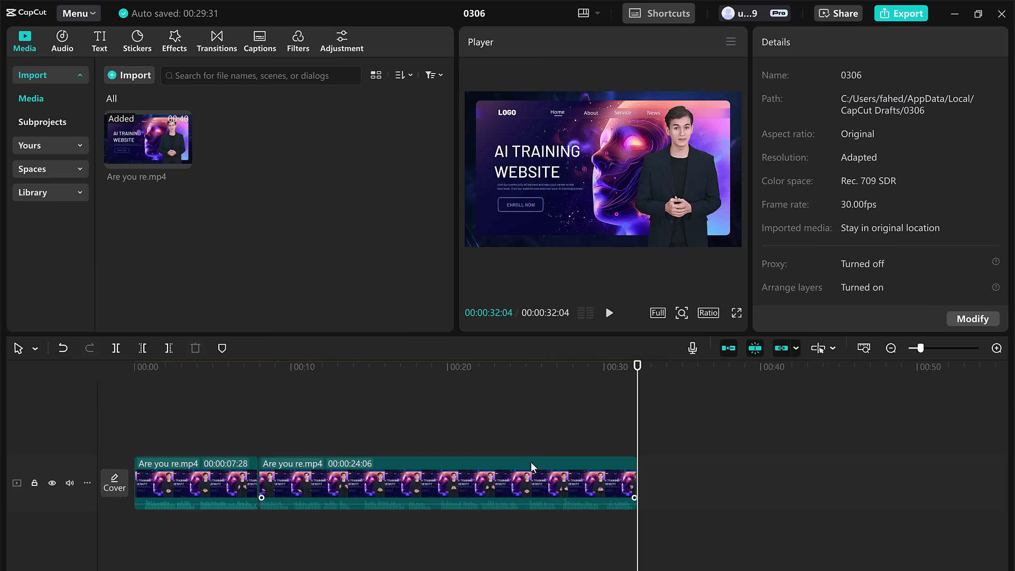
left_click(184, 479)
left_click(180, 367)
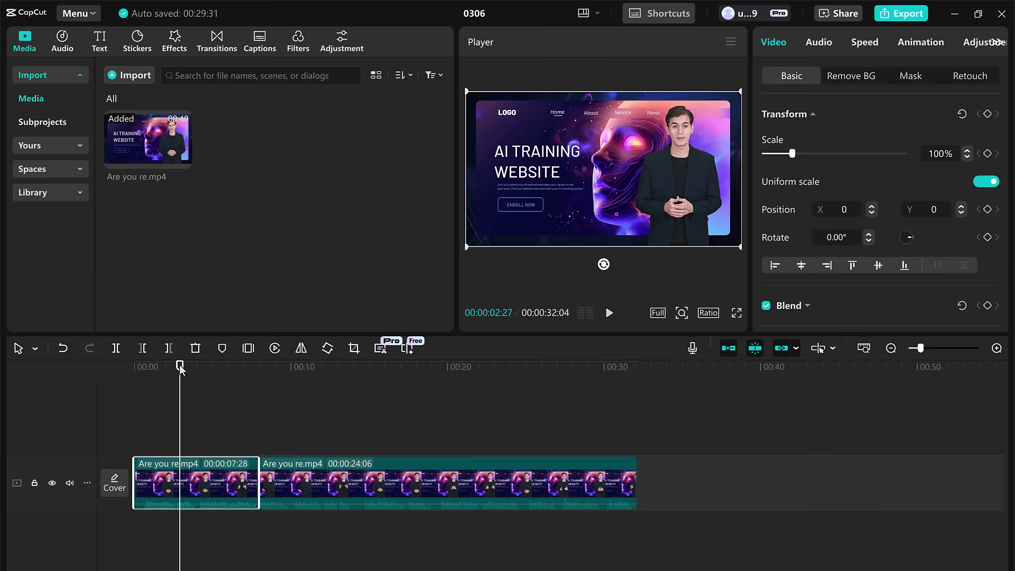
Step: Generate English auto captions with bilingual captions enabled
left_click(259, 42)
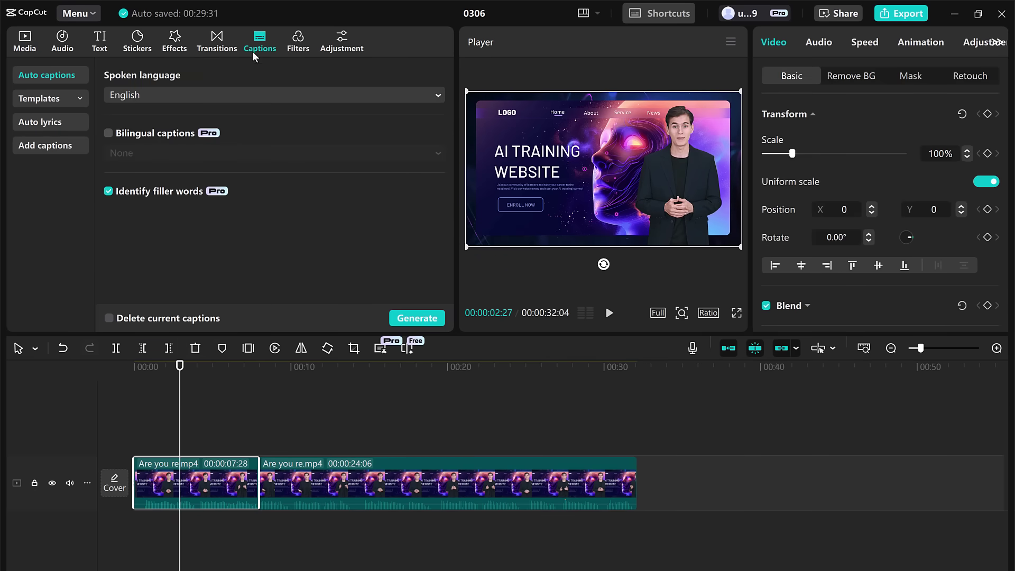
left_click(276, 94)
scroll(276, 99, "down", 1)
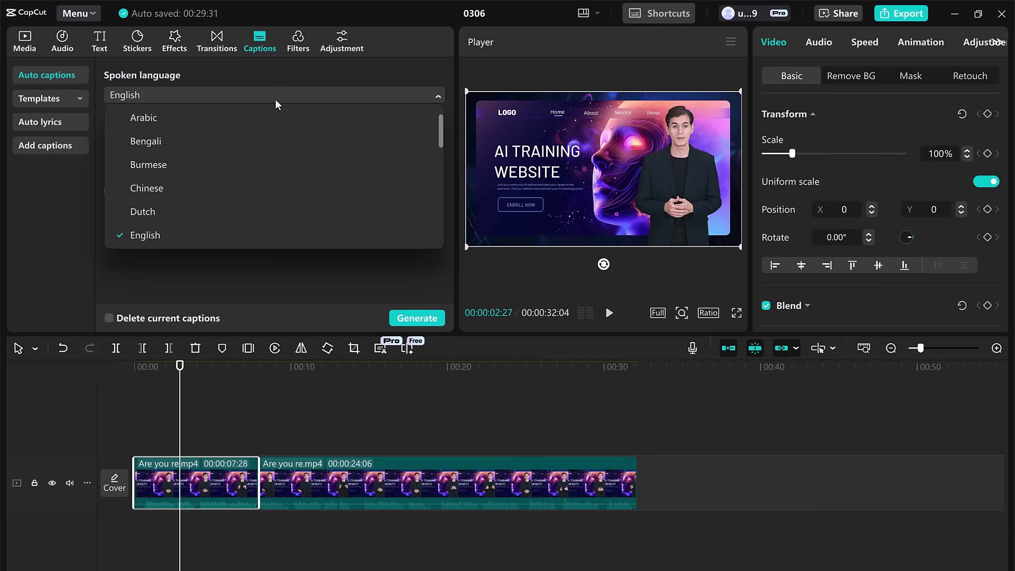
left_click(230, 233)
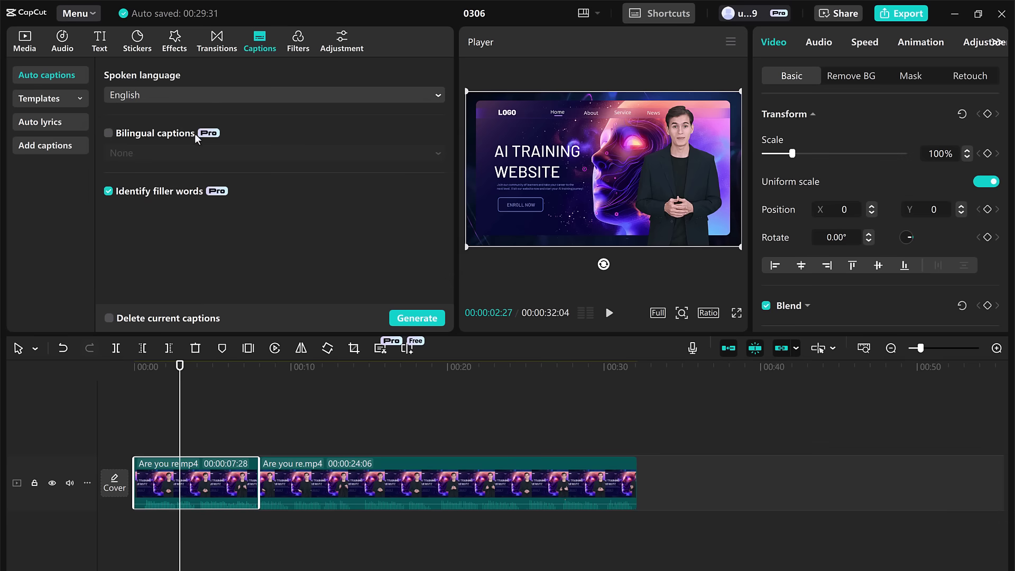
left_click(158, 134)
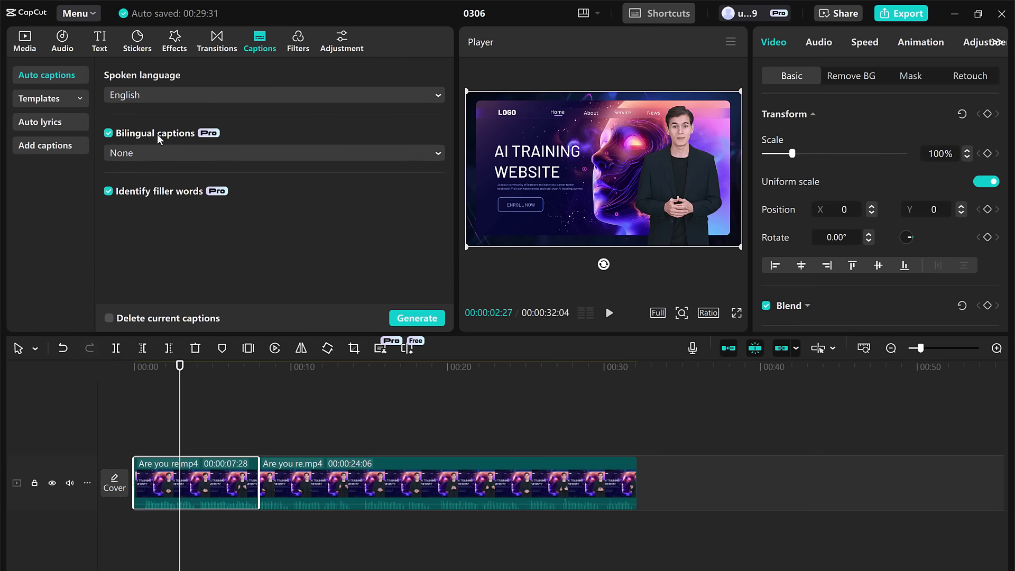
left_click(408, 319)
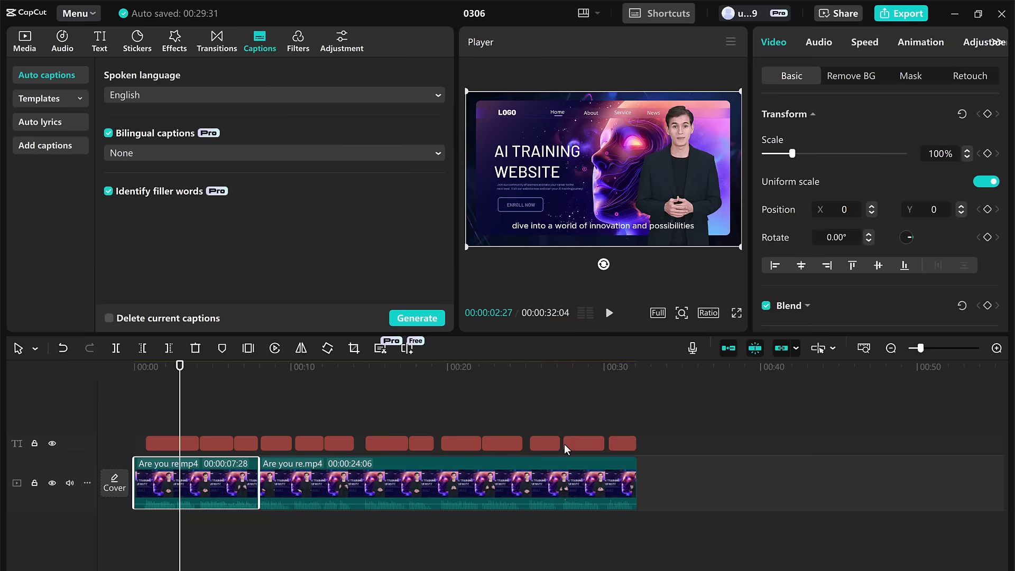
Step: Play the video to check the generated captions
left_click(609, 313)
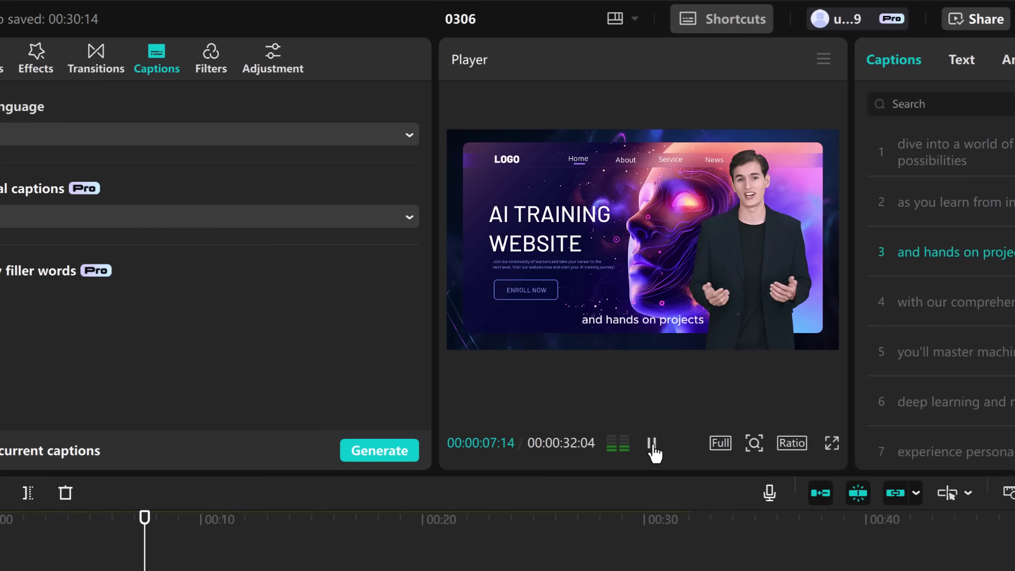
left_click(652, 444)
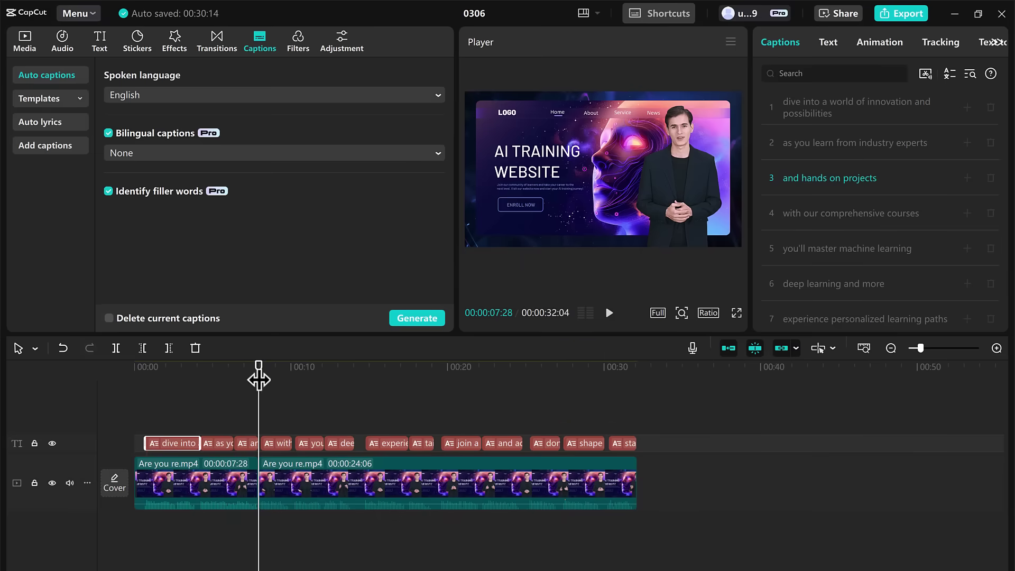
Step: Try caption templates and apply a bold uppercase word-highlight style to all lines
key("Home")
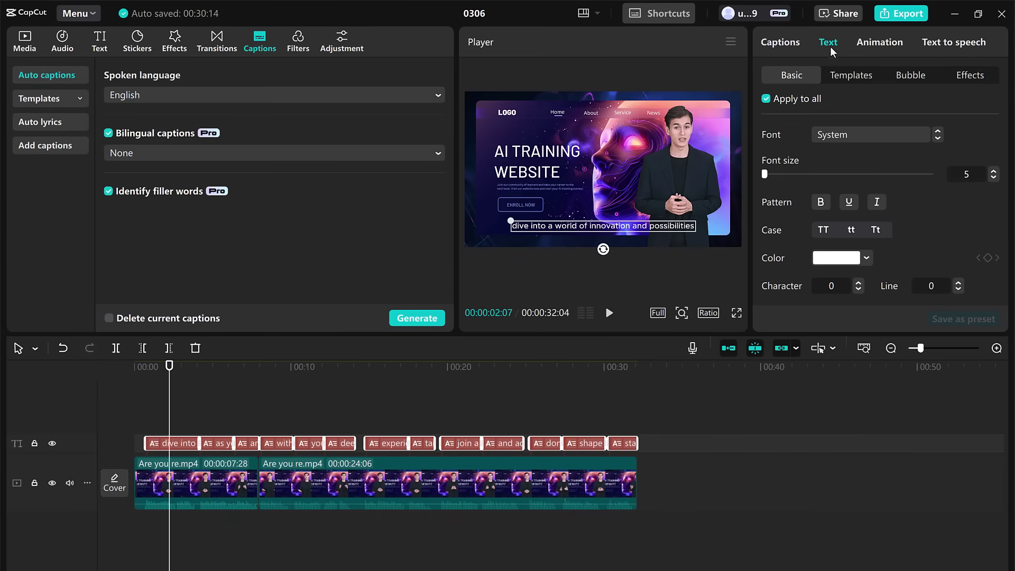
left_click(842, 76)
left_click(845, 165)
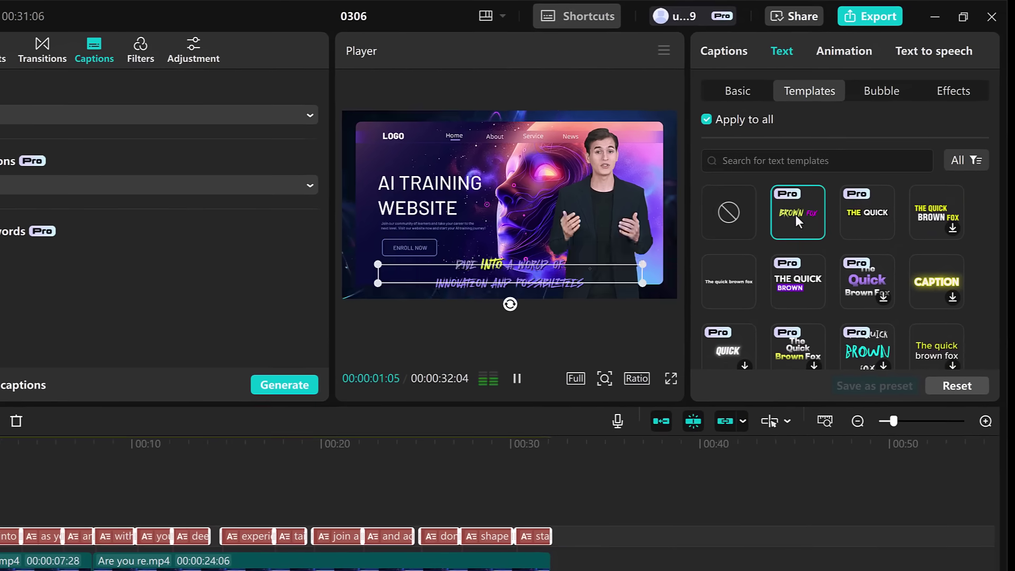
left_click(864, 214)
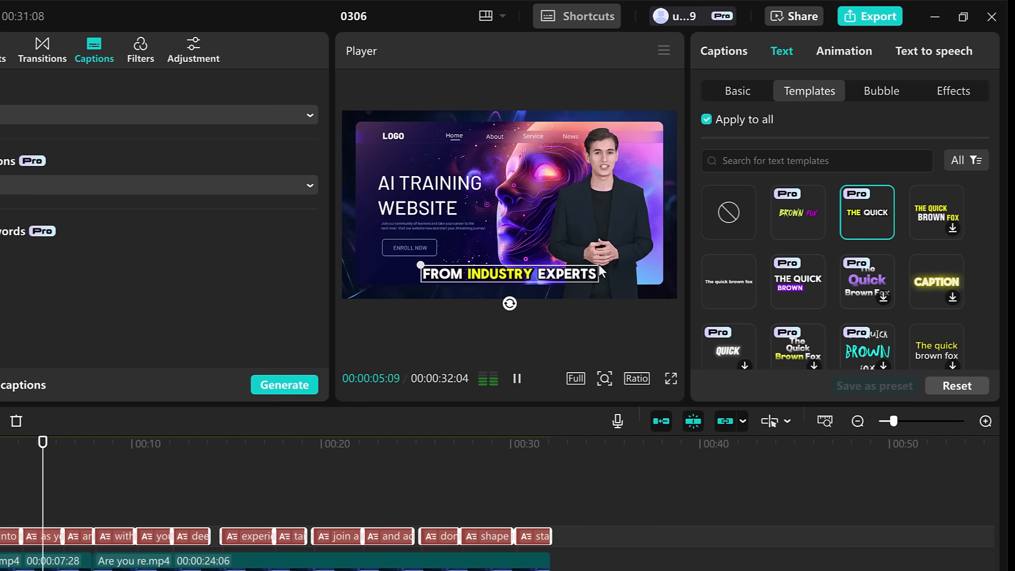
left_click(797, 282)
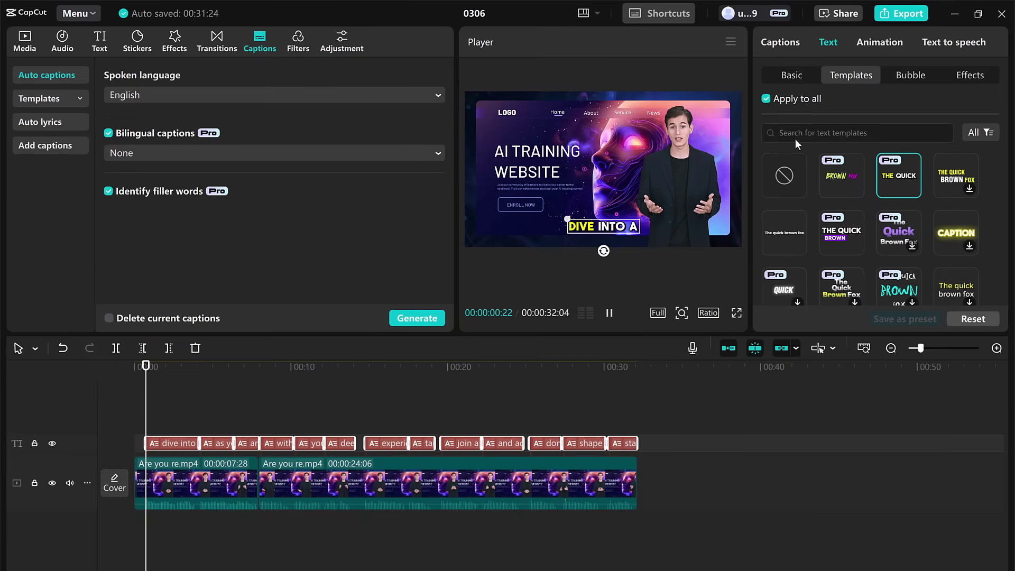
Step: Make the captions slightly smaller, lime-coloured, with the first outlined Aa preset style
left_click(798, 74)
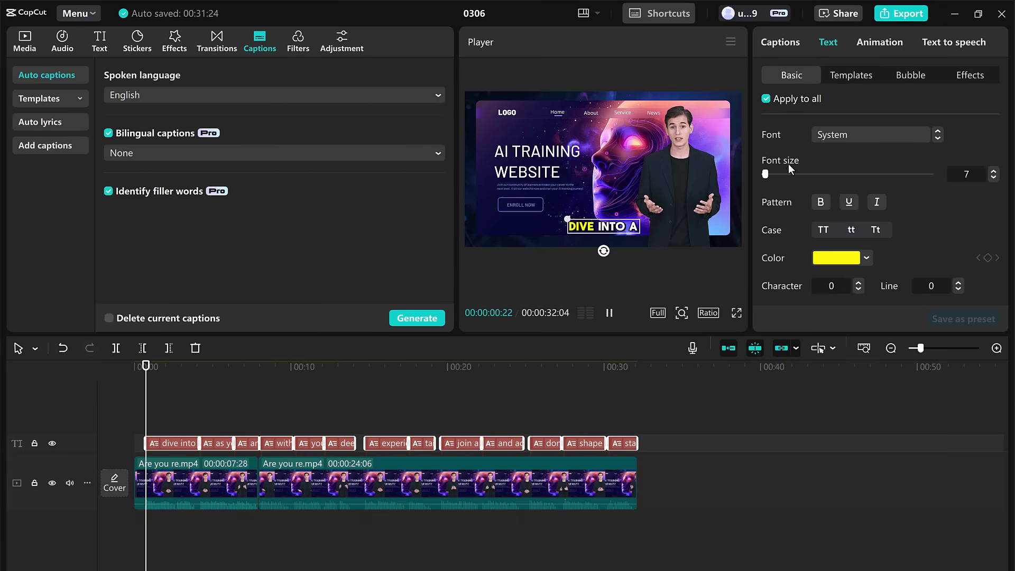
left_click(992, 177)
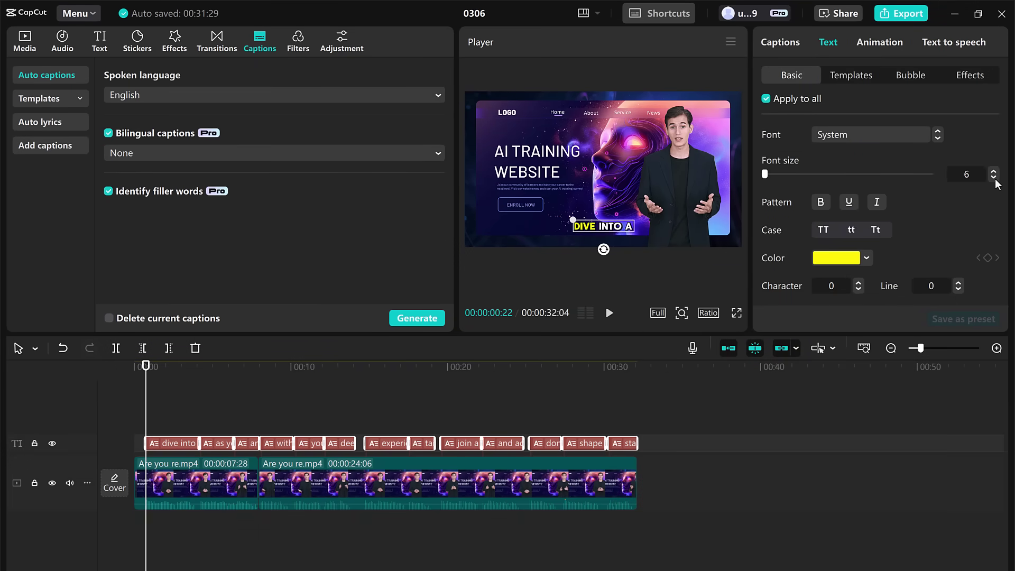
left_click(868, 258)
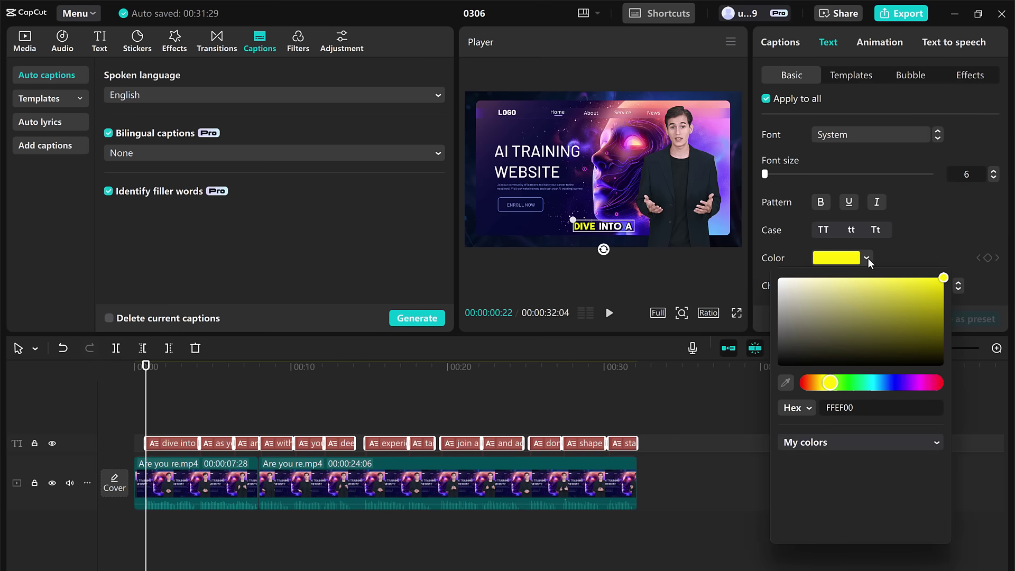
left_click(857, 383)
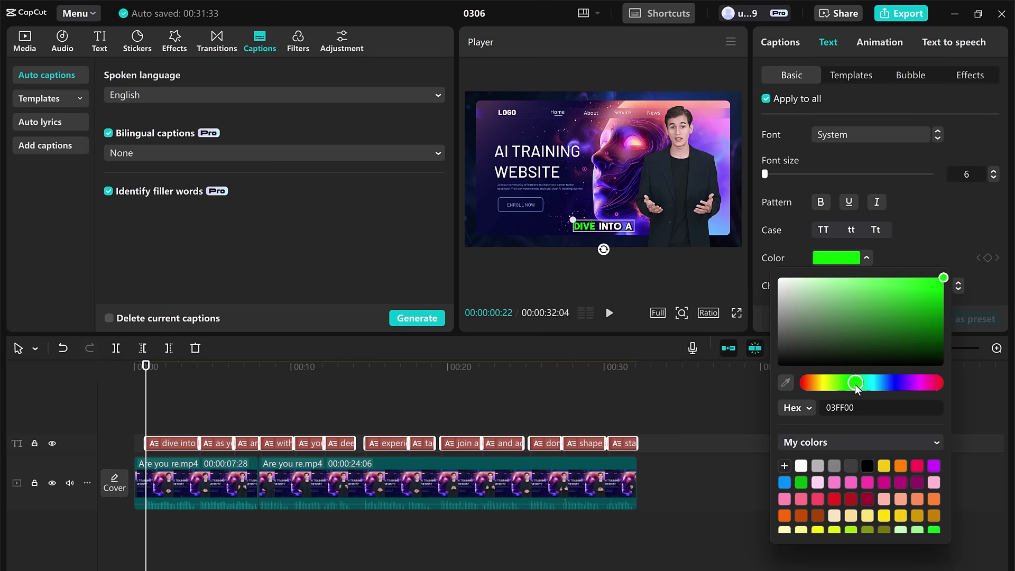
left_click(844, 383)
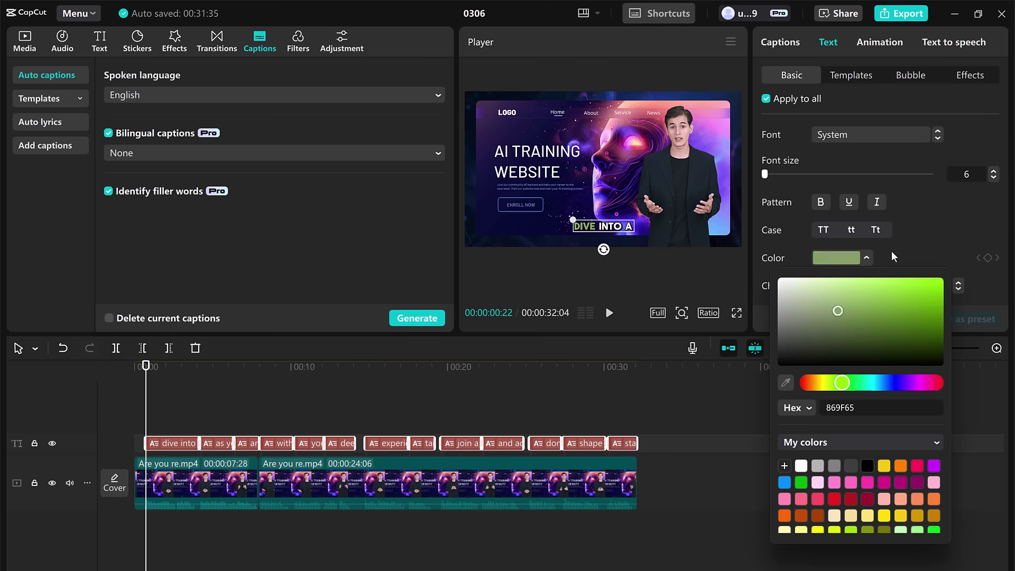
scroll(852, 317, "down", 3)
scroll(854, 255, "down", 2)
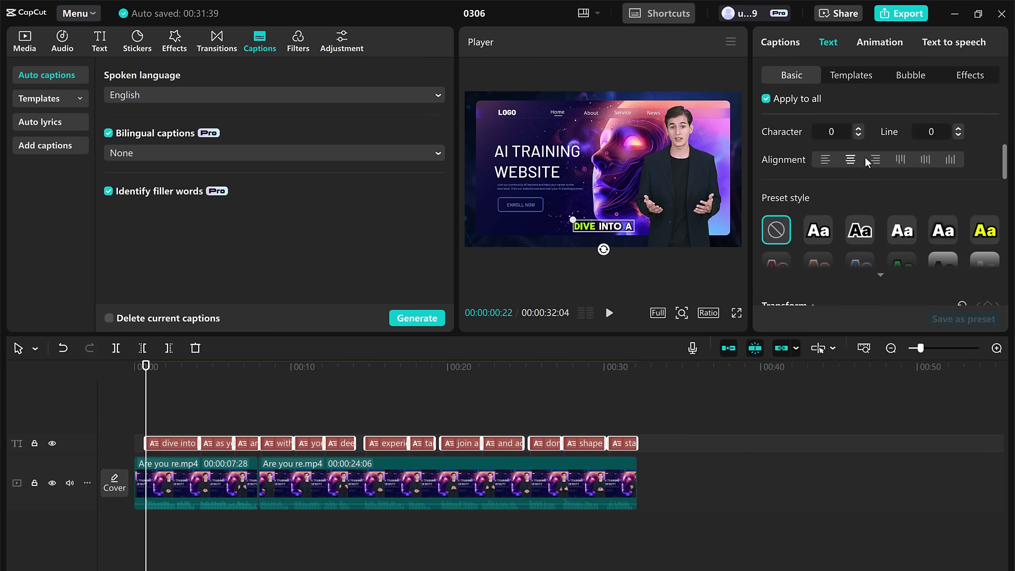
left_click(819, 231)
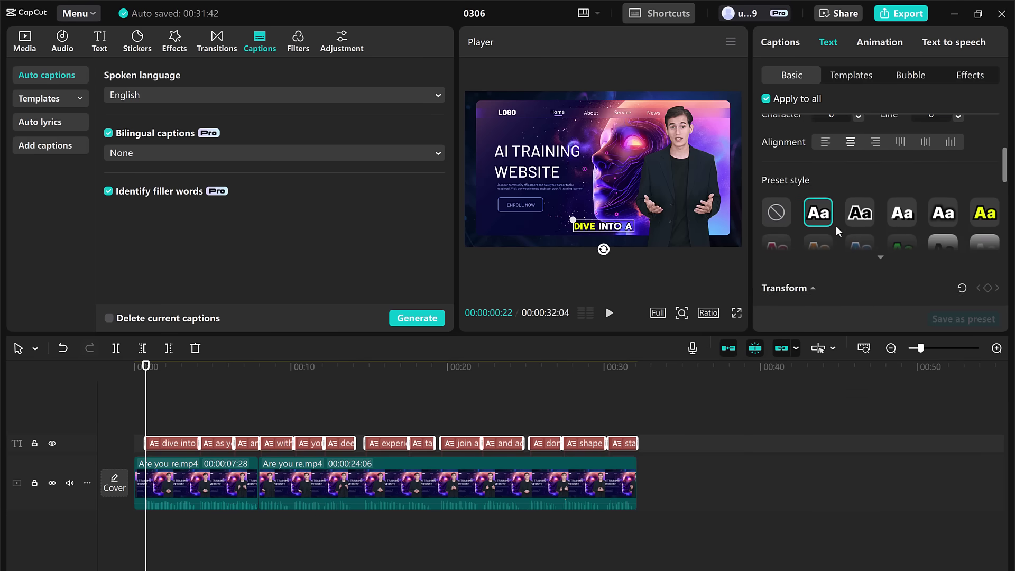
scroll(836, 226, "down", 4)
scroll(838, 197, "down", 4)
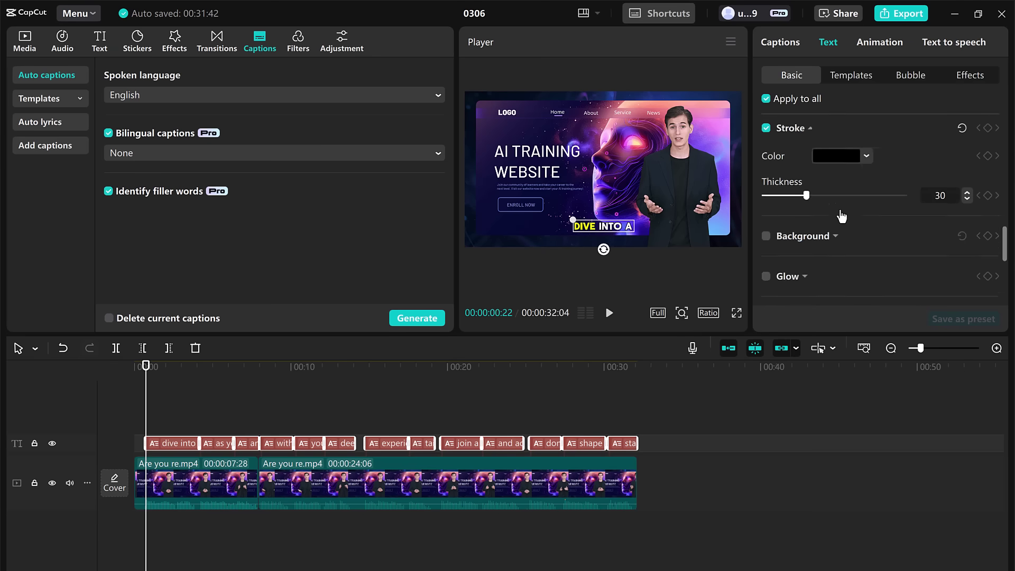
scroll(838, 197, "up", 5)
scroll(793, 159, "up", 5)
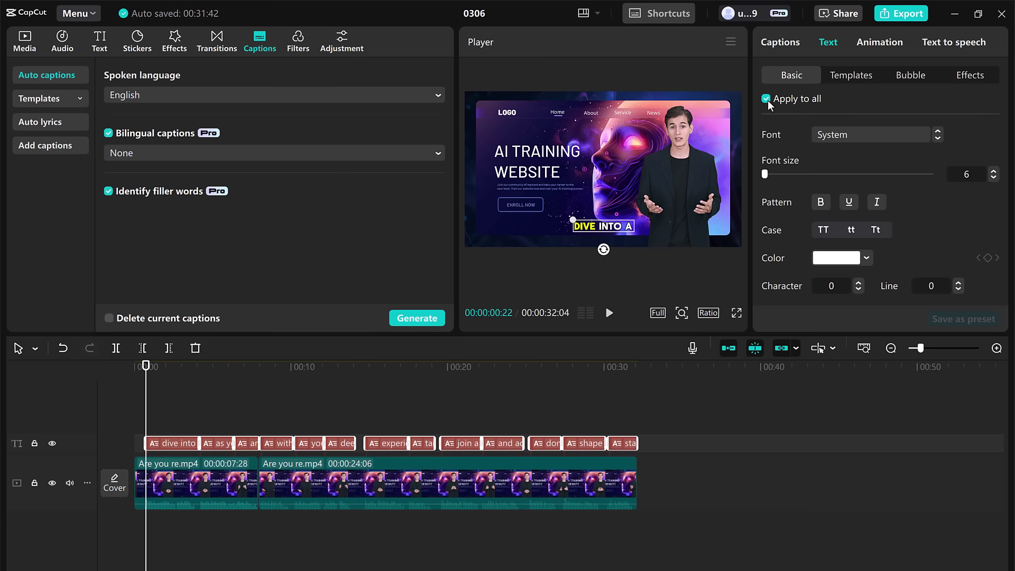
Step: Browse Trending, Transitions and Green Screen stock media, then the music library
left_click(294, 412)
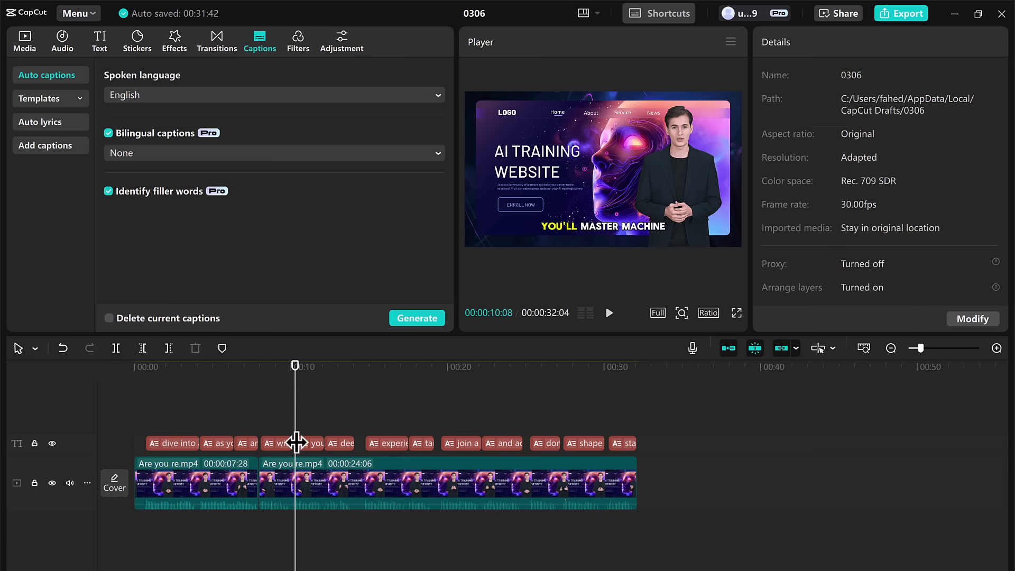
left_click(24, 40)
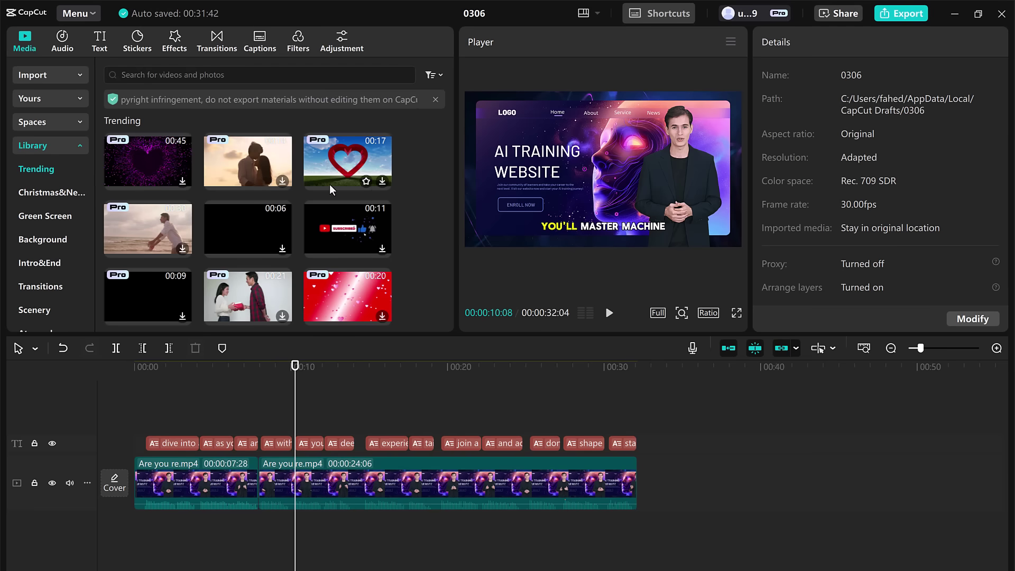
scroll(327, 185, "down", 3)
scroll(326, 180, "down", 2)
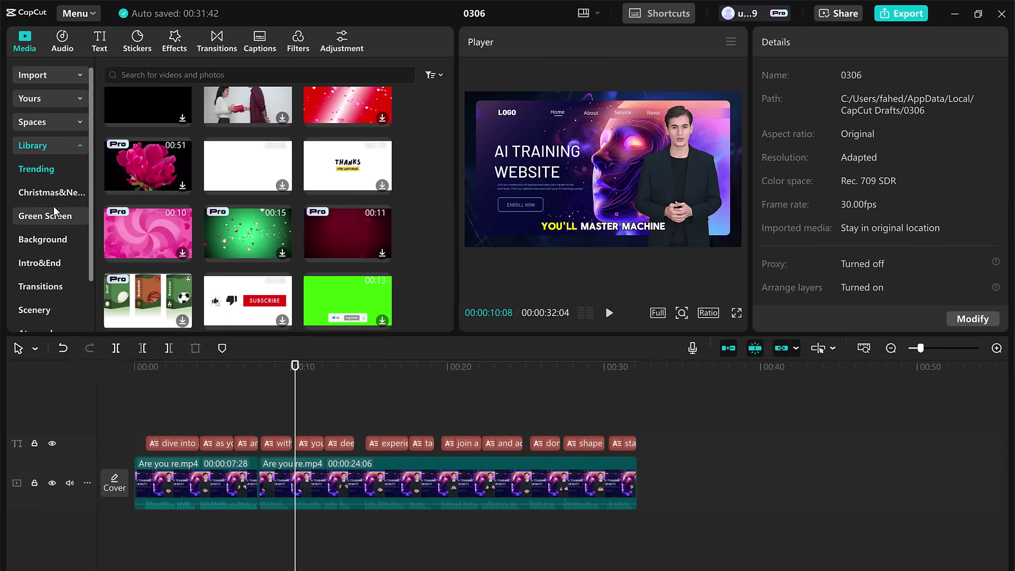
left_click(49, 237)
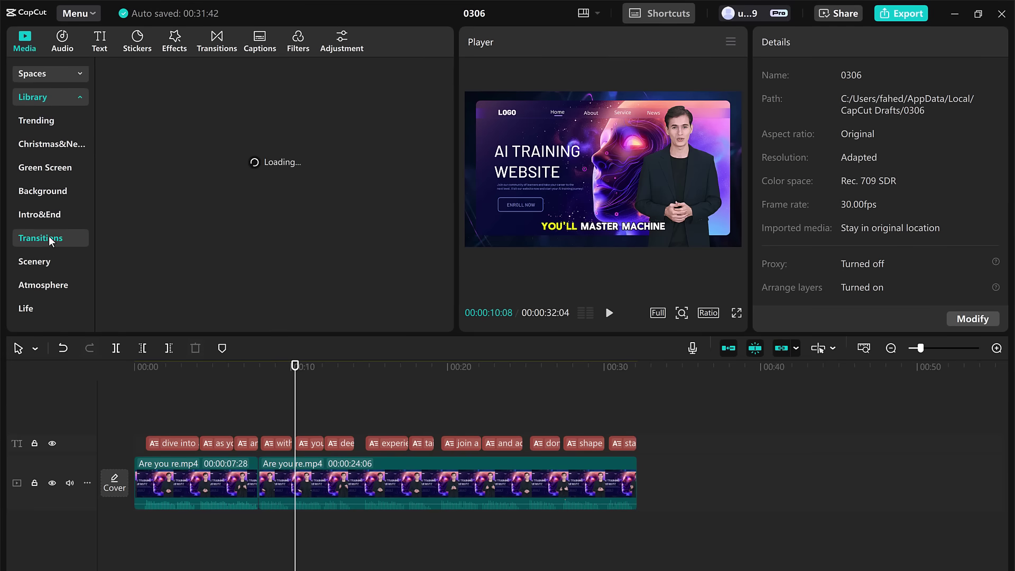
scroll(184, 211, "down", 2)
scroll(163, 211, "down", 2)
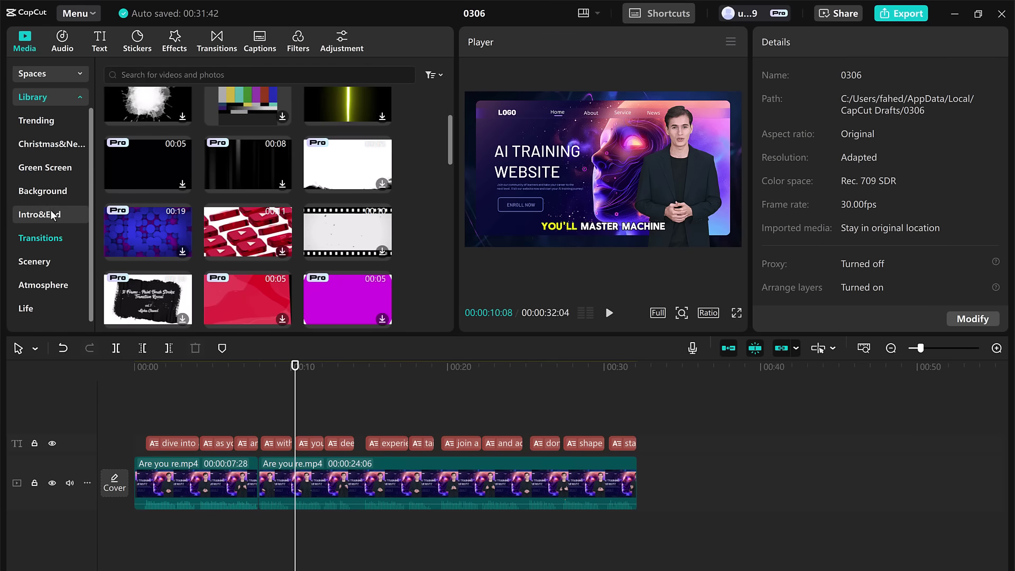
left_click(45, 166)
scroll(285, 199, "down", 2)
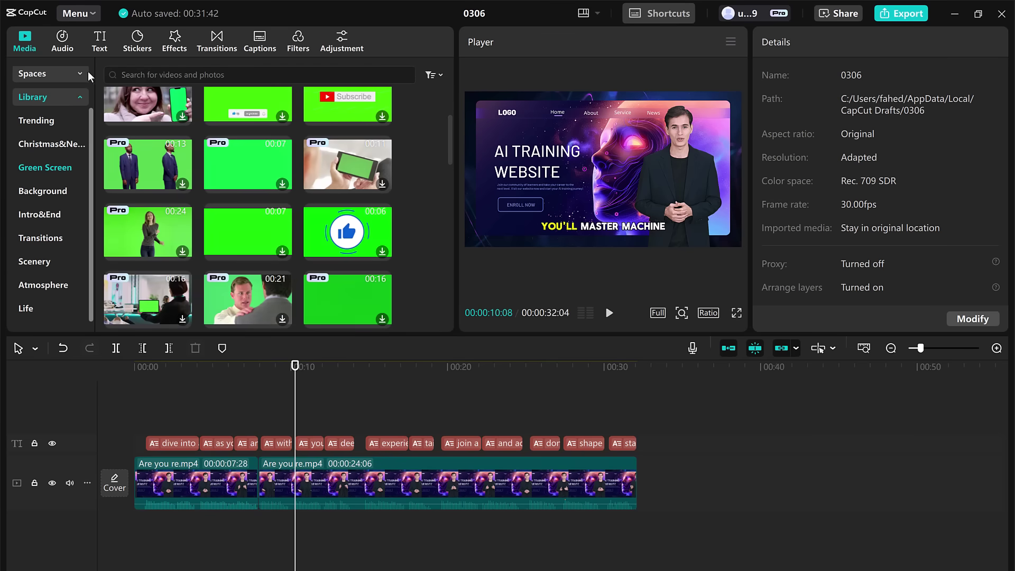
left_click(60, 39)
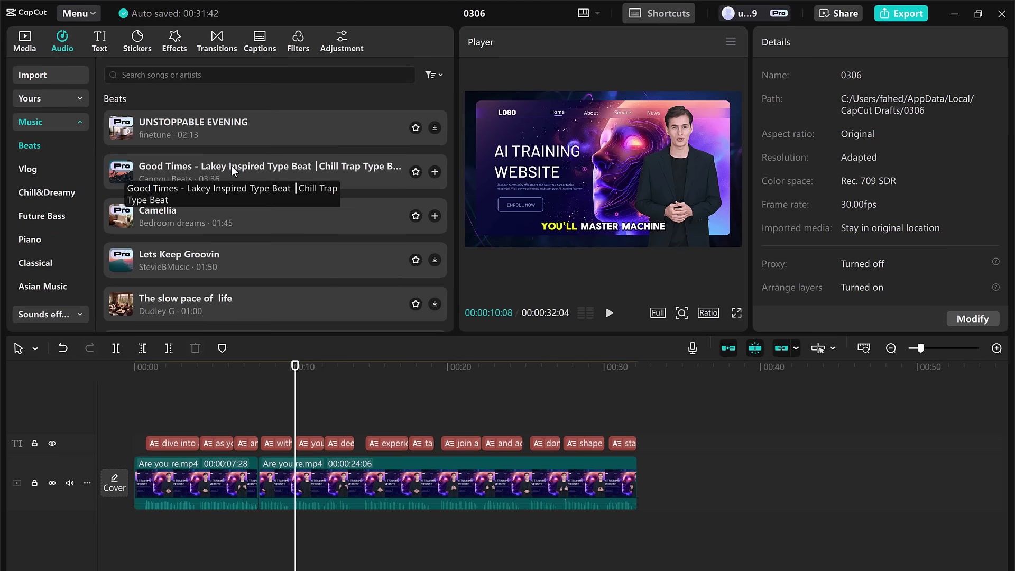
Step: Preview Camellia and Good Times, then add Camellia to the project
left_click(230, 205)
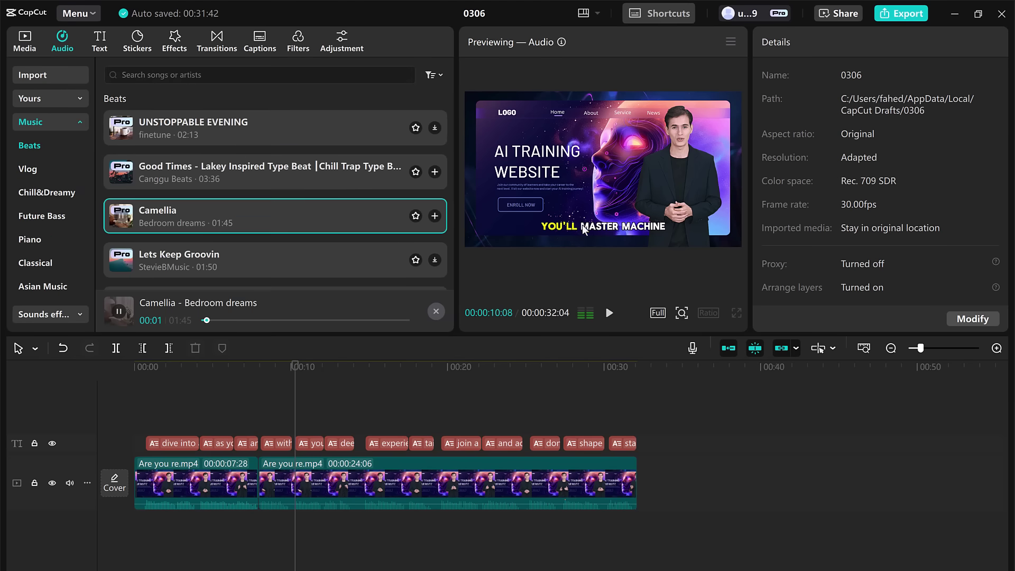
left_click(178, 167)
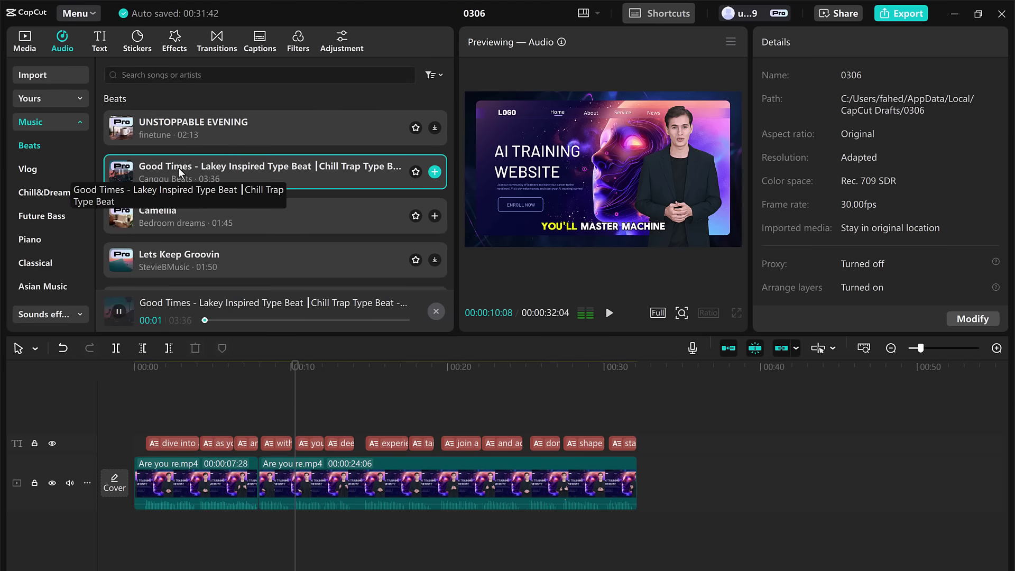
left_click(330, 208)
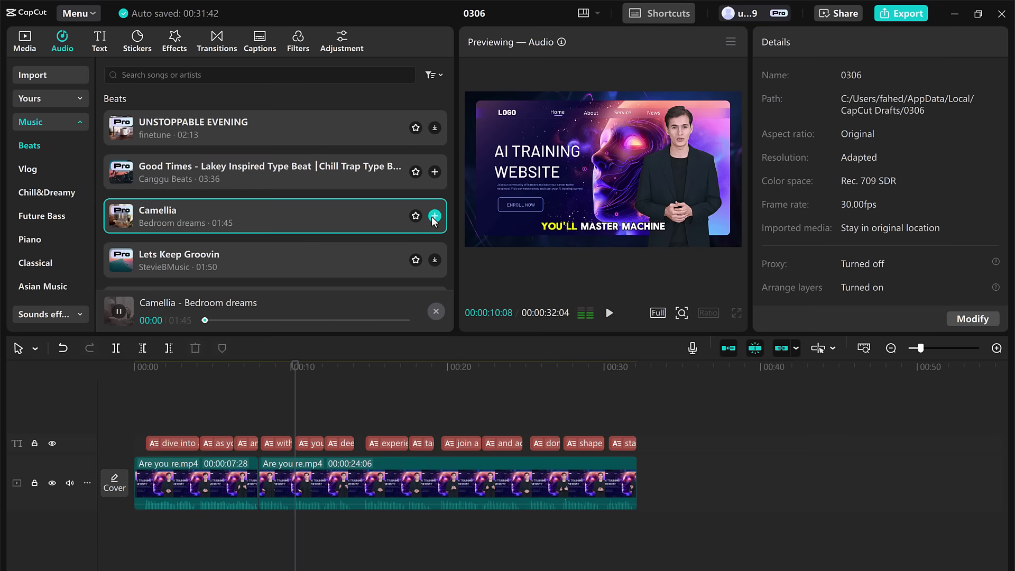
left_click(434, 216)
Step: Align Camellia to 0:00, trim it to the video's end and lower it to -49.1 dB
left_click_drag(364, 529, 201, 530)
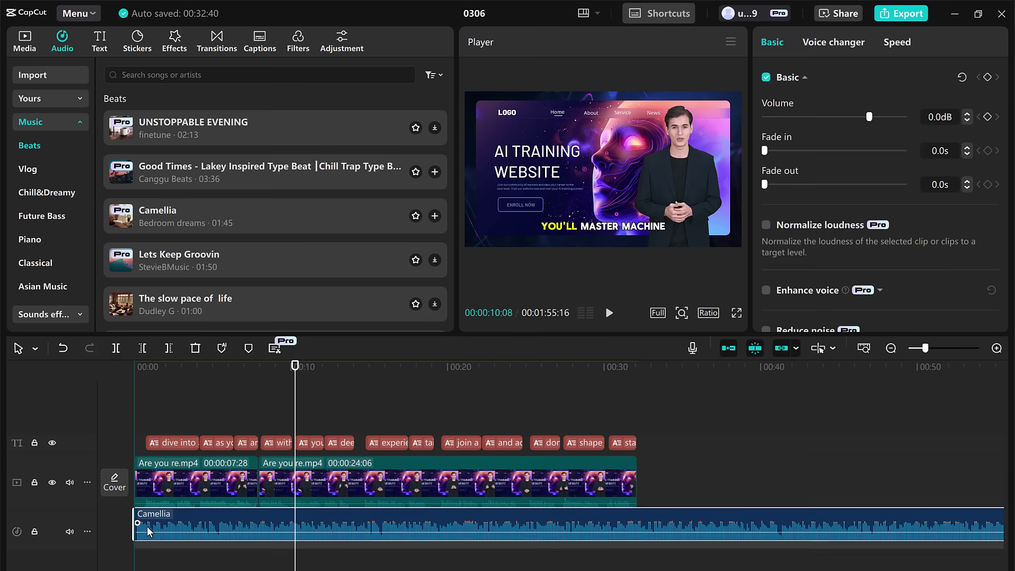
left_click(891, 348)
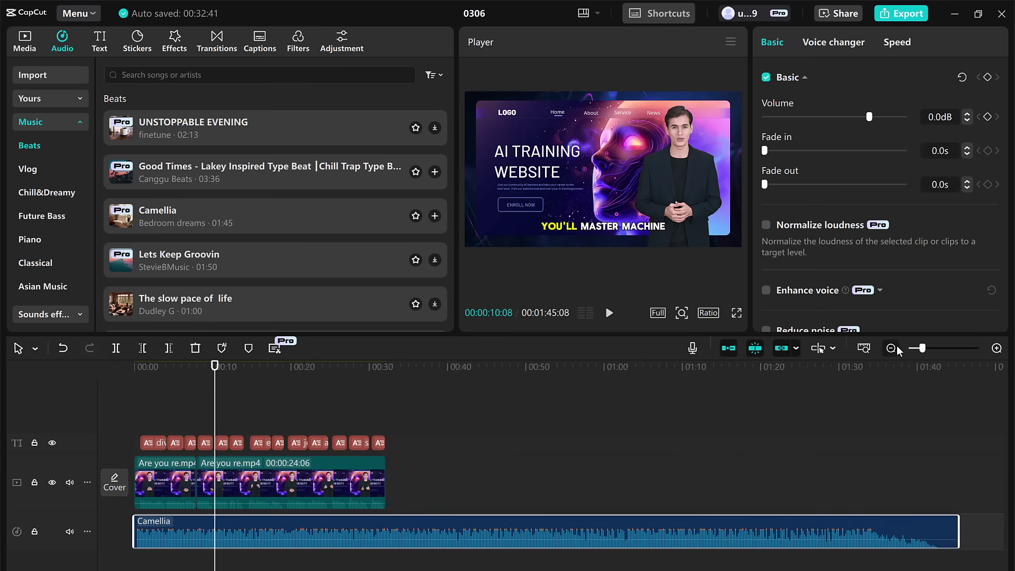
left_click_drag(957, 532, 388, 527)
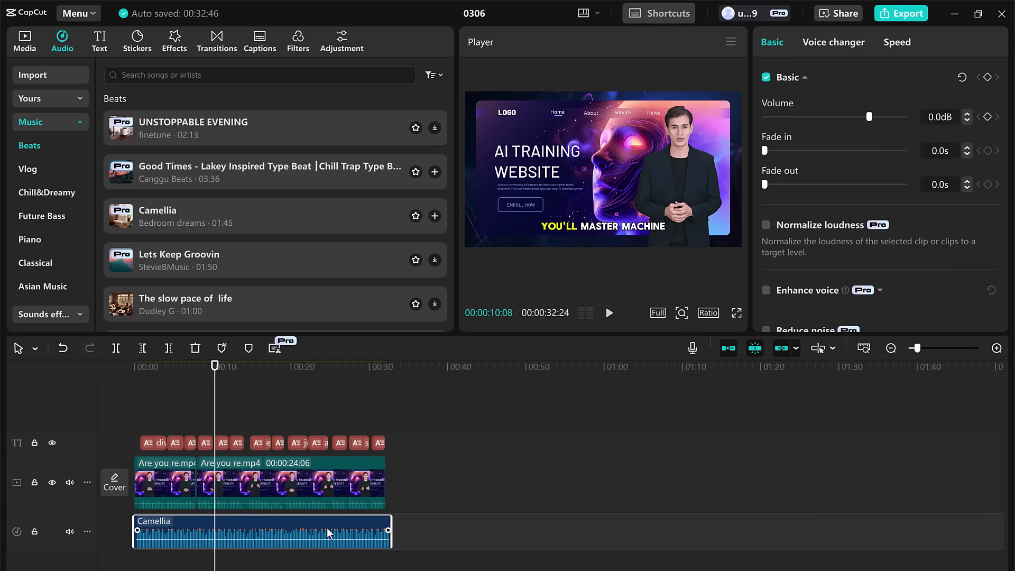
left_click_drag(328, 531, 328, 549)
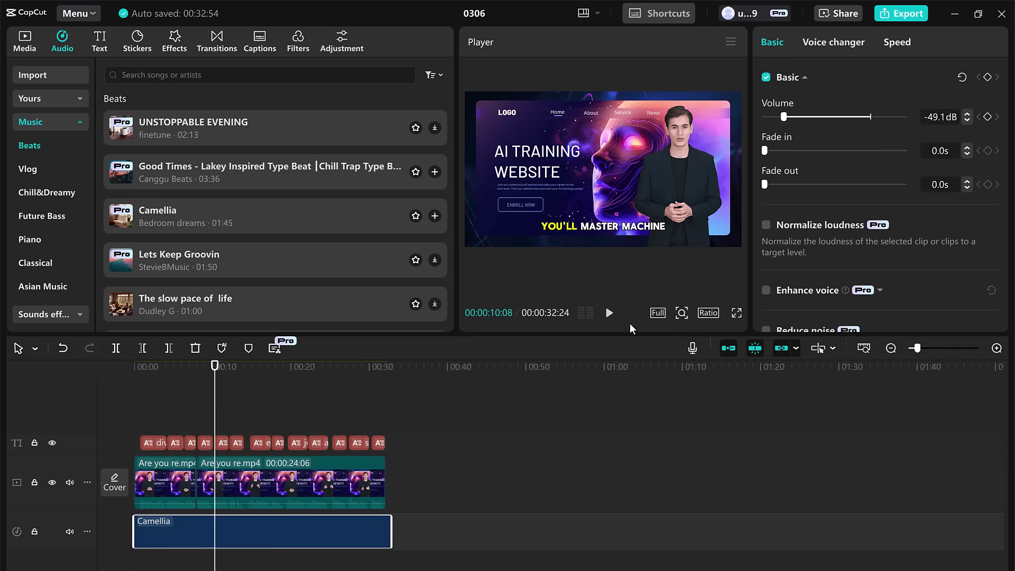
left_click(609, 312)
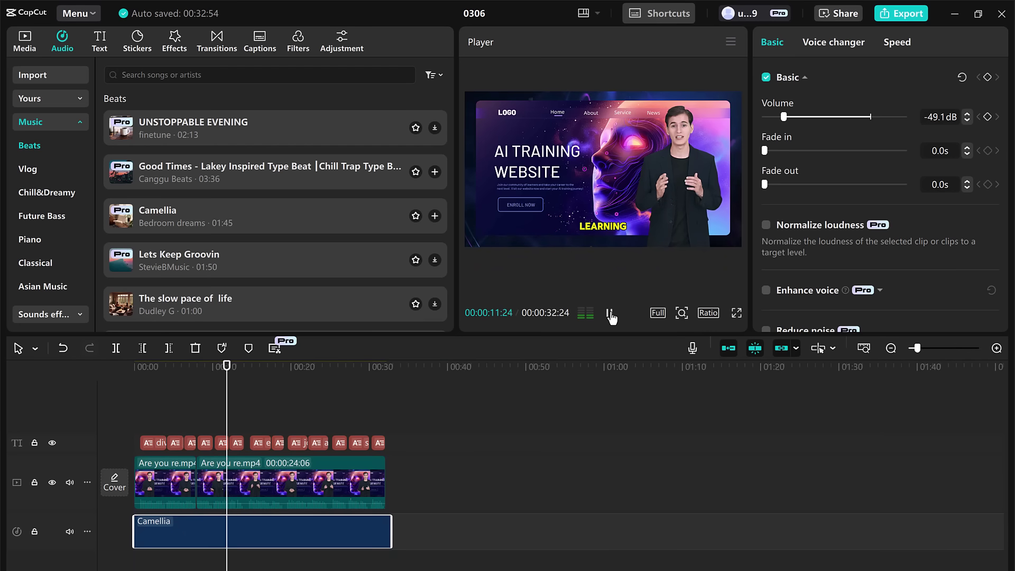
left_click(609, 313)
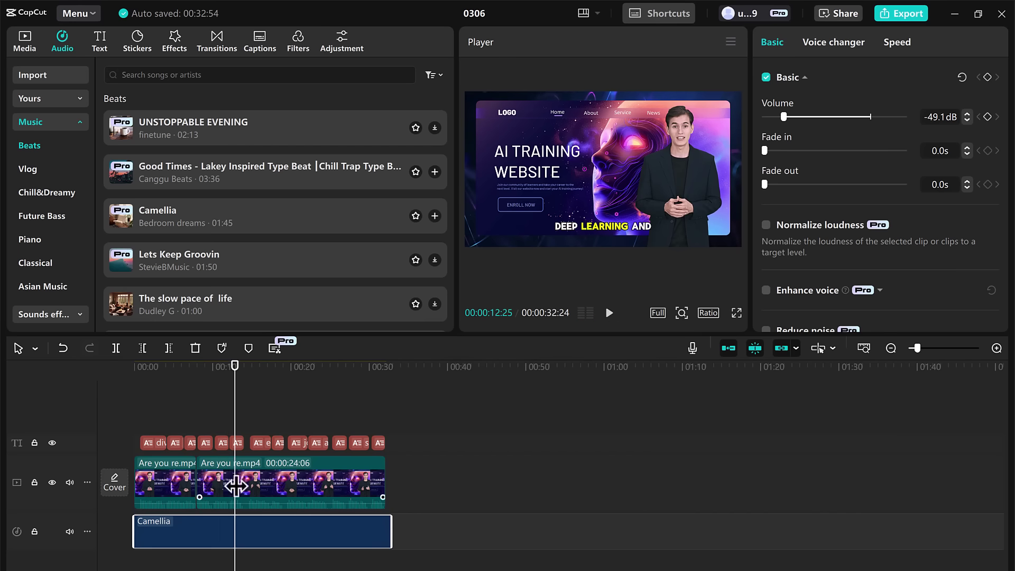
Step: Look through the text effect presets from the start of the video
left_click(99, 41)
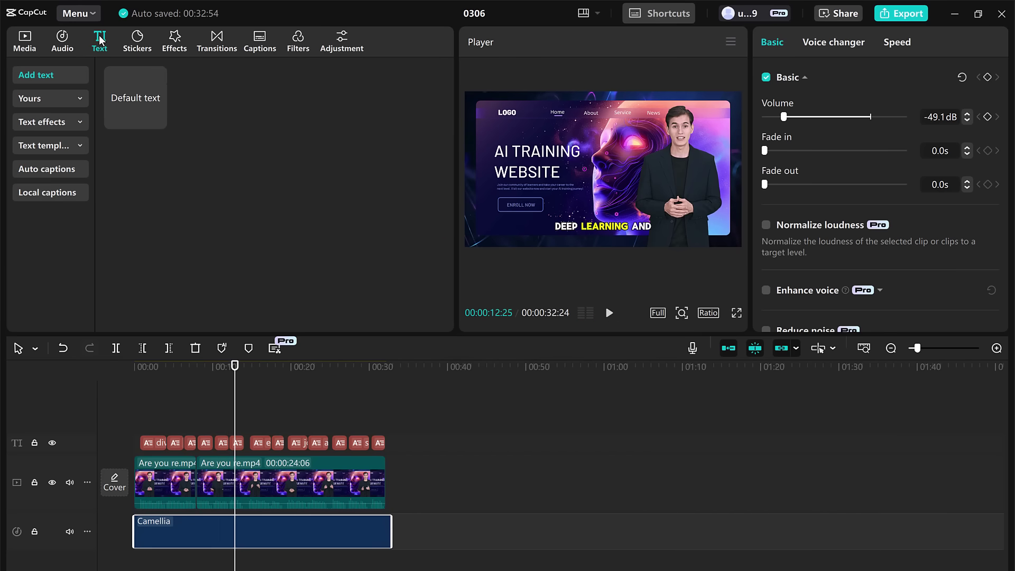
left_click_drag(234, 365, 134, 365)
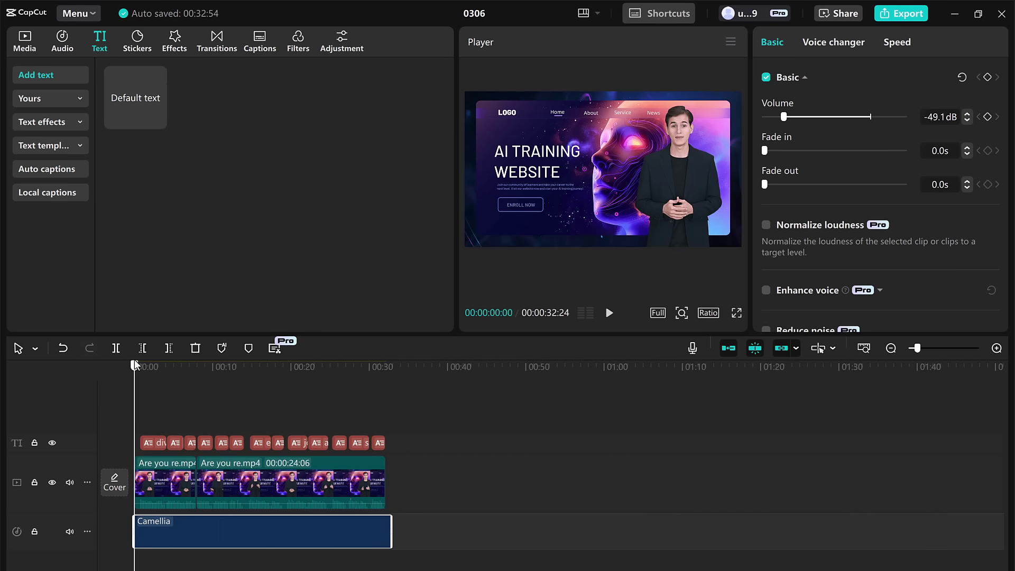
left_click(52, 121)
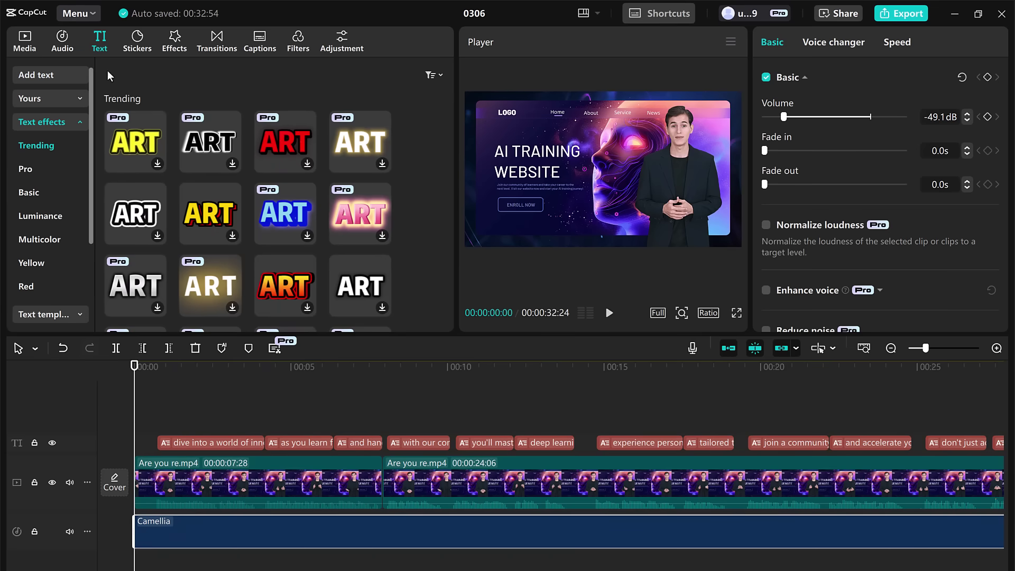
Step: Show the sticker library with the playhead at about 7 seconds
left_click(137, 41)
scroll(330, 183, "down", 3)
scroll(330, 182, "down", 3)
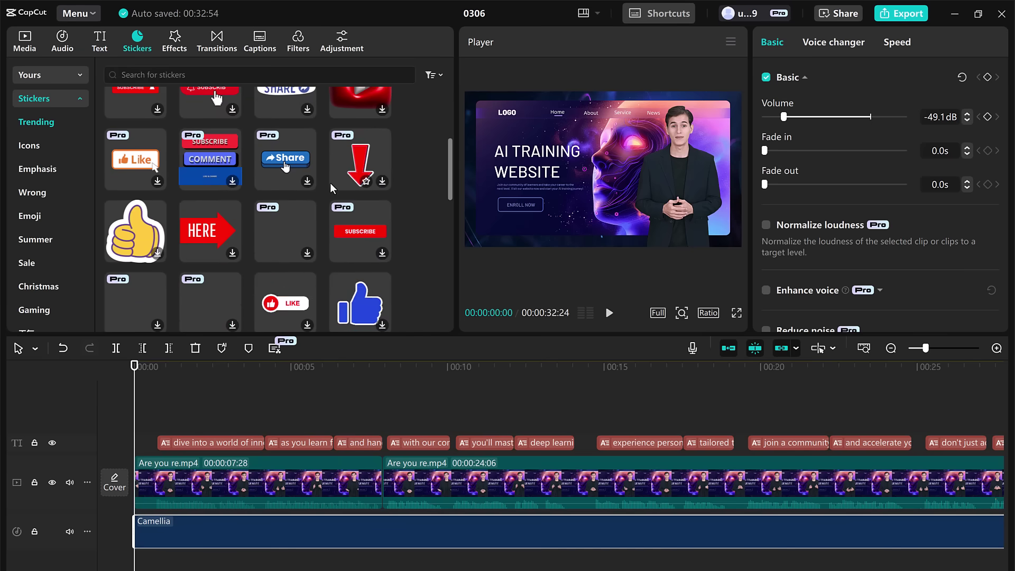
scroll(330, 182, "down", 3)
scroll(330, 183, "down", 3)
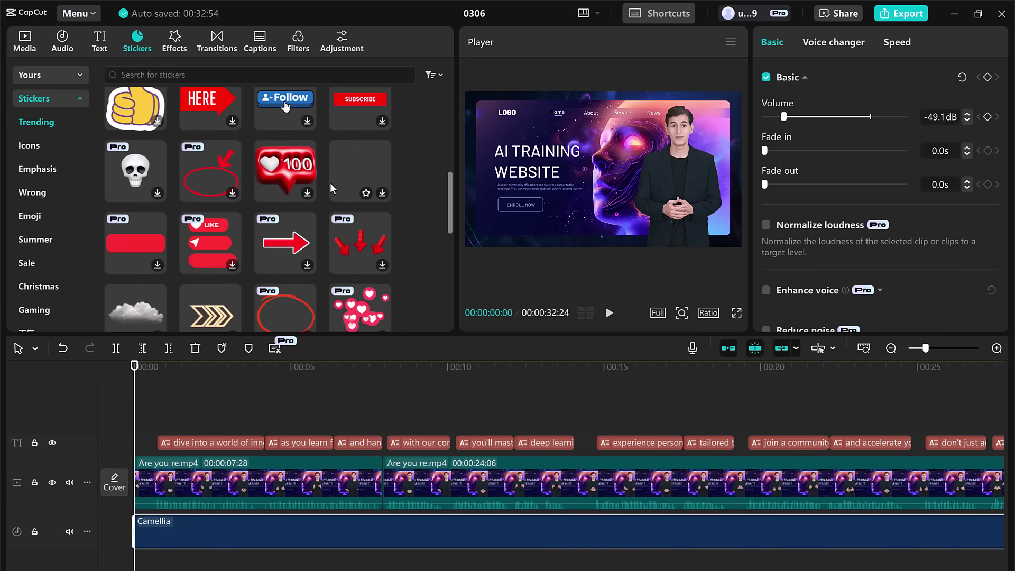
left_click(366, 372)
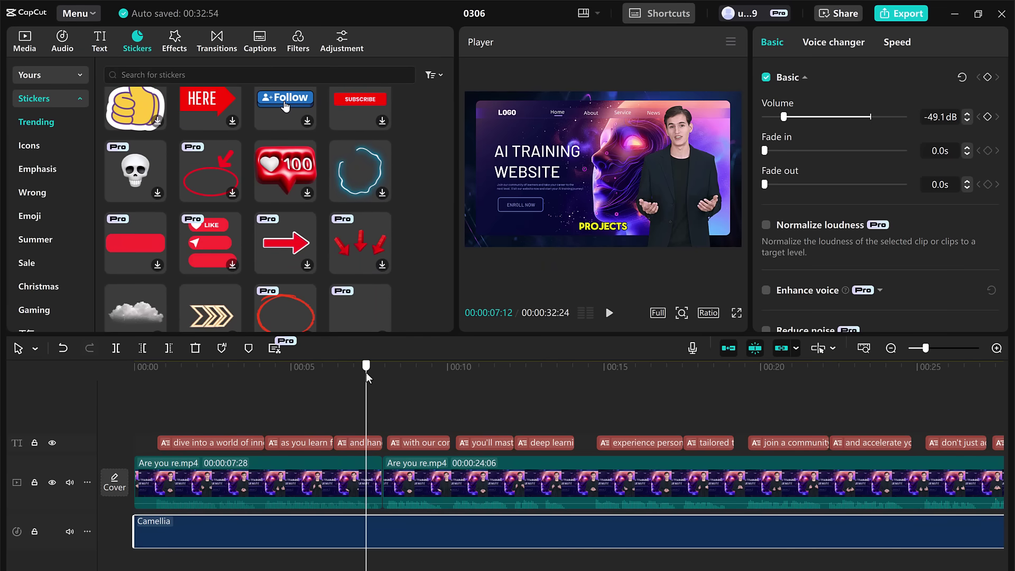
Step: Place the Subscribe sticker on the timeline at about 7 seconds and shrink it to 44%
left_click(555, 396)
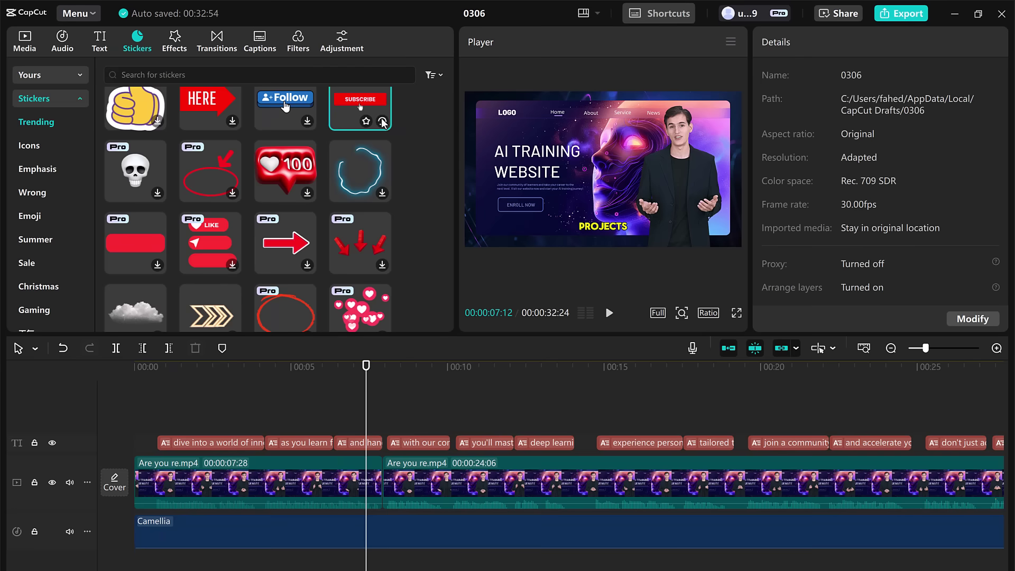
left_click(359, 107)
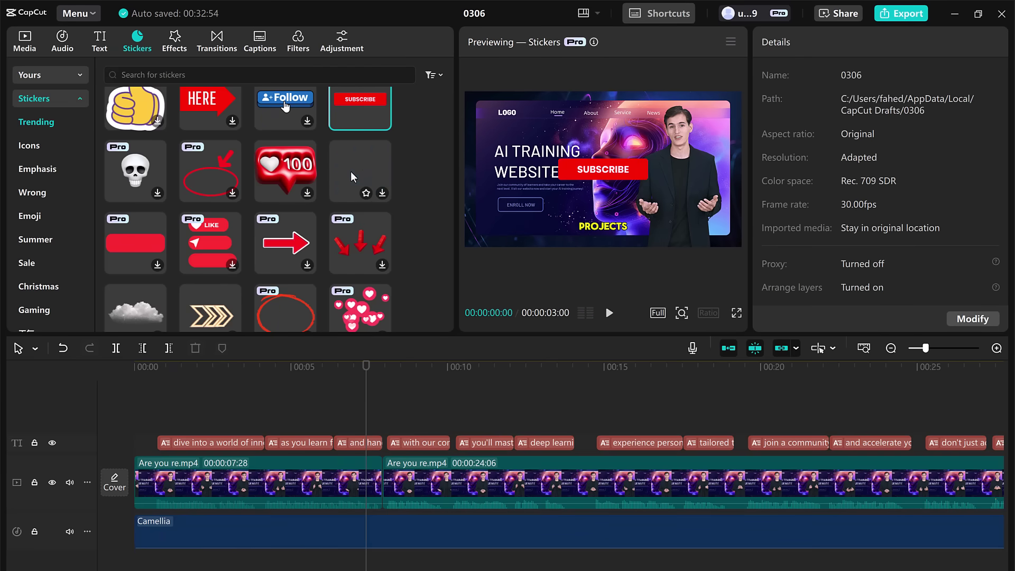
left_click_drag(360, 106, 373, 424)
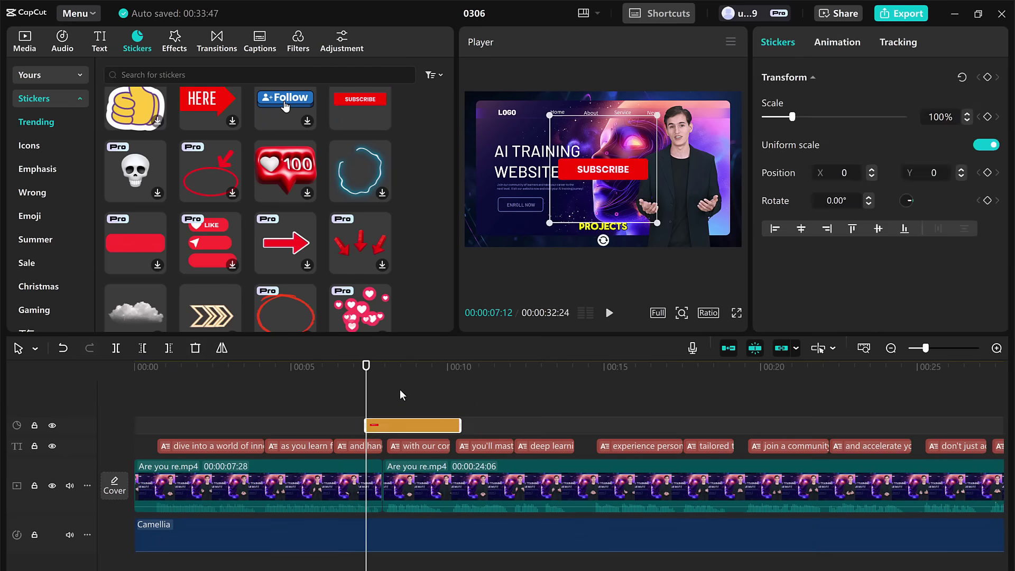
left_click_drag(550, 117, 676, 233)
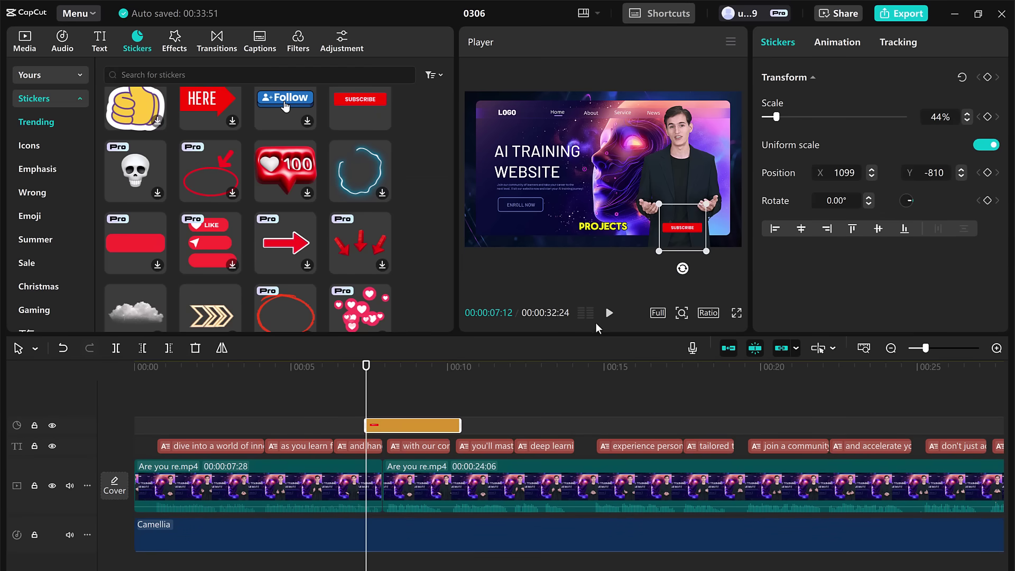
Step: Review playback and move the Subscribe sticker under the LOGO at top-left
left_click(609, 314)
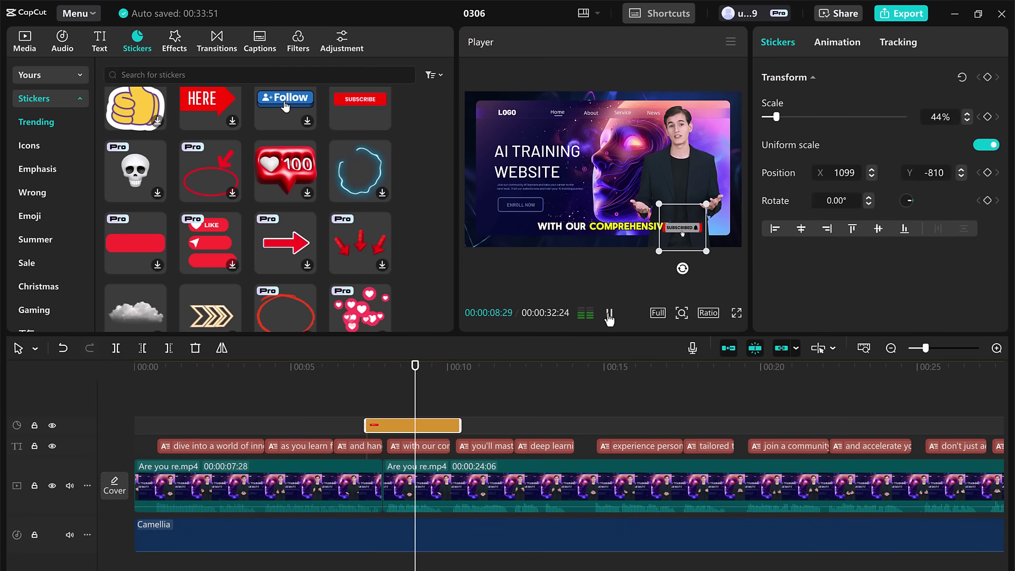
left_click(609, 312)
left_click_drag(682, 228, 517, 125)
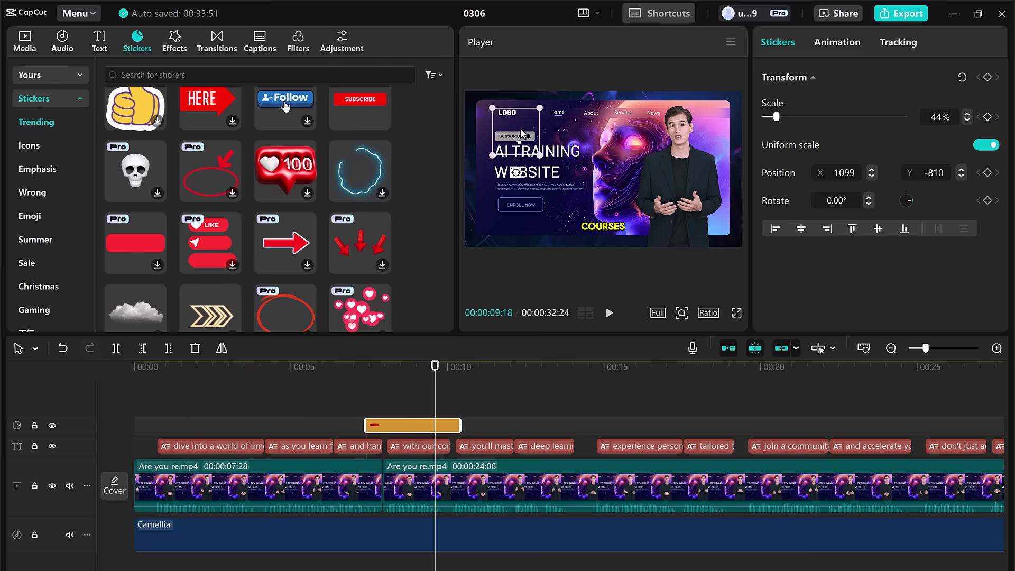
left_click(609, 312)
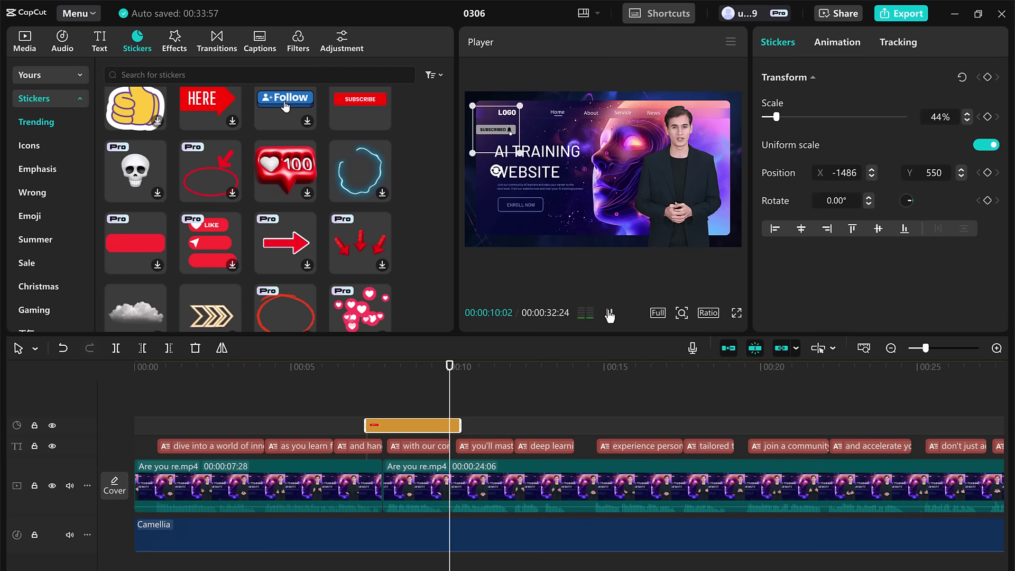
left_click(426, 389)
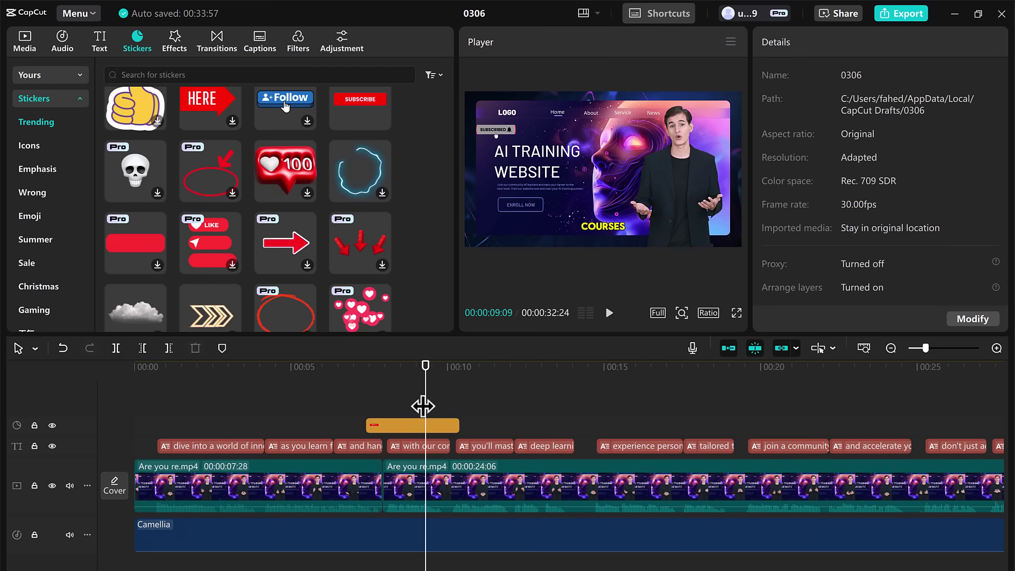
Step: Select the second video clip and show the transitions library
left_click(175, 42)
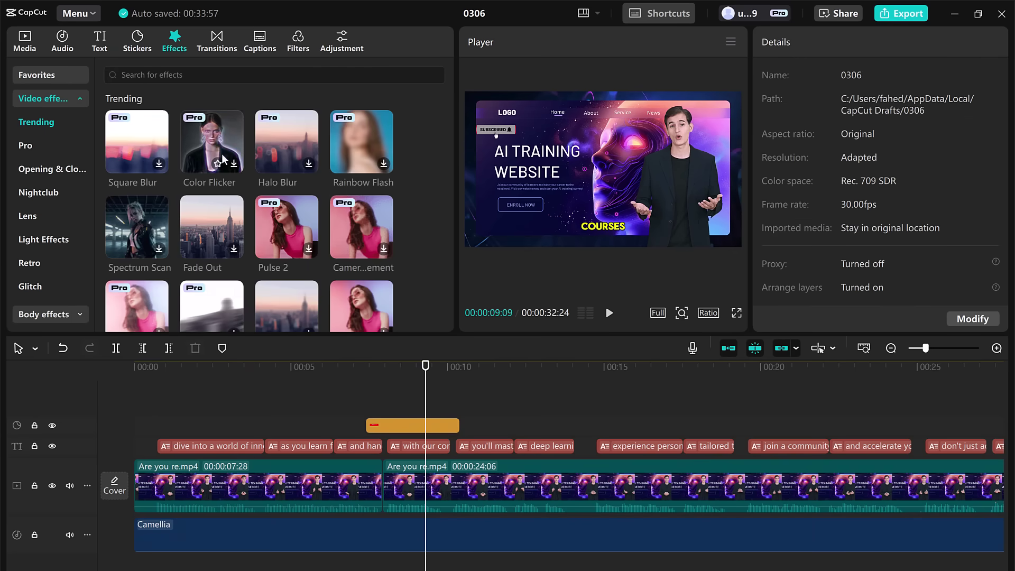
scroll(238, 222, "down", 5)
left_click(416, 498)
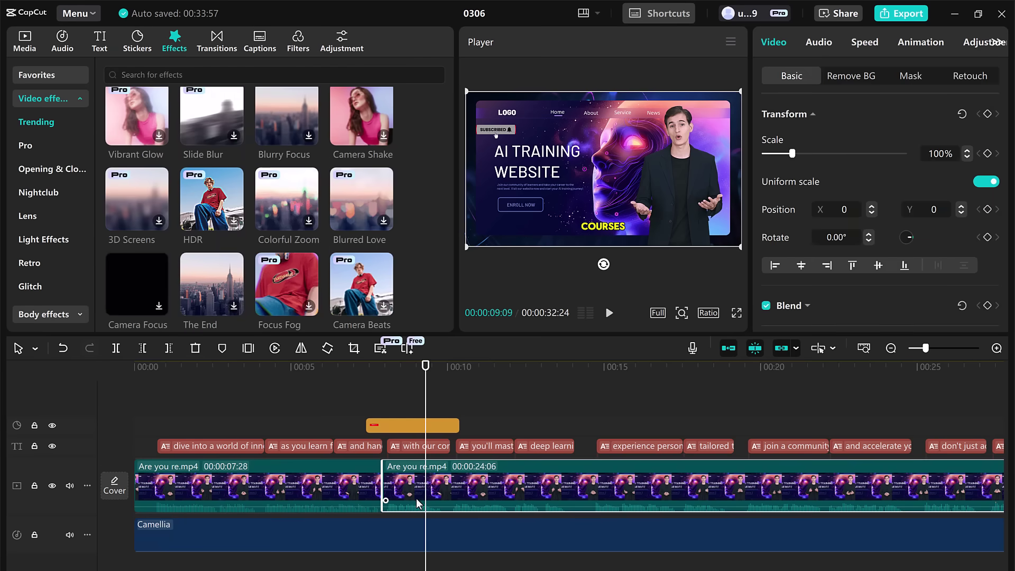
left_click(215, 38)
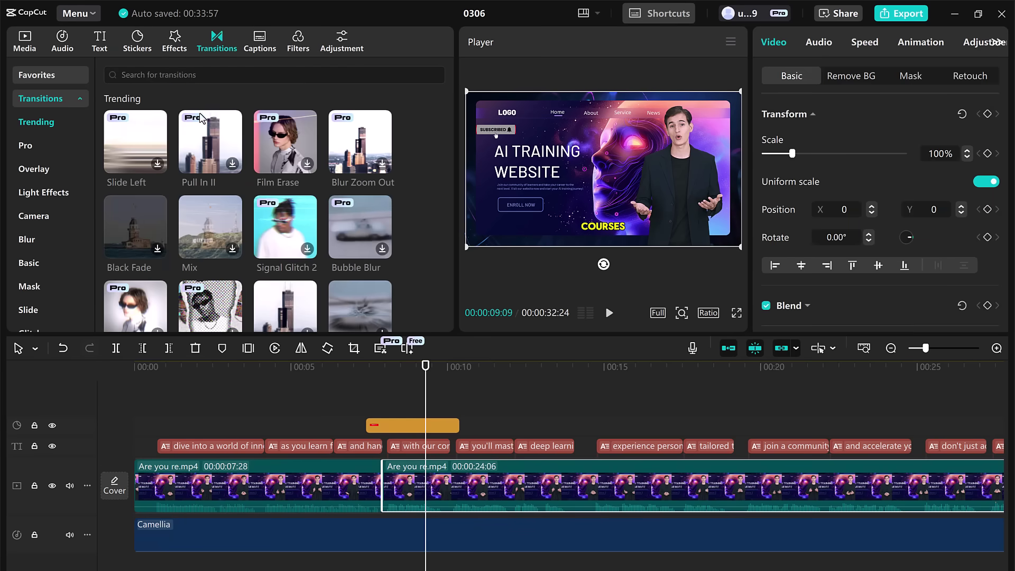
Step: Add a Slide Left transition at the cut between the clips and preview it
left_click(373, 483)
left_click(368, 381)
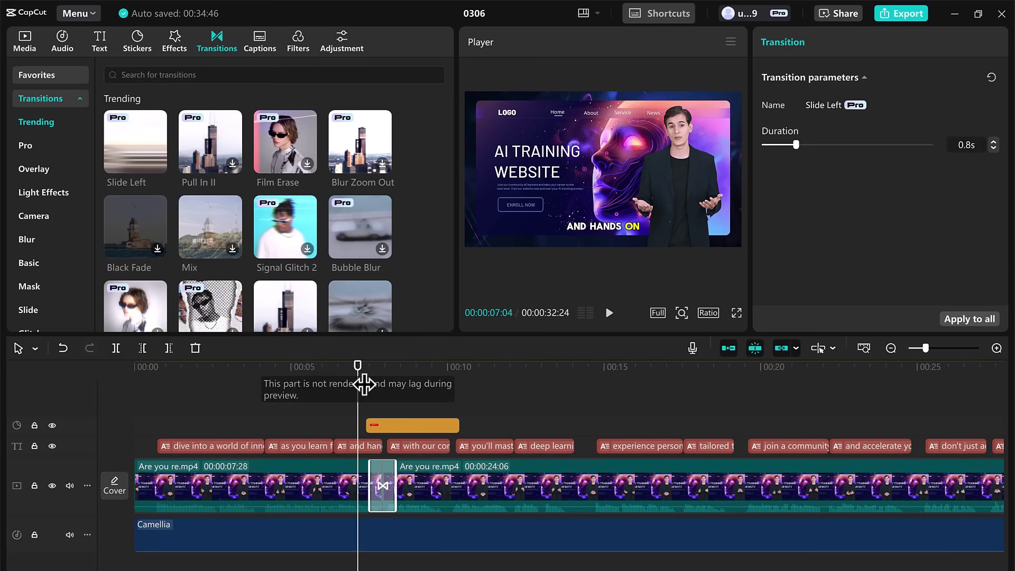
left_click(609, 312)
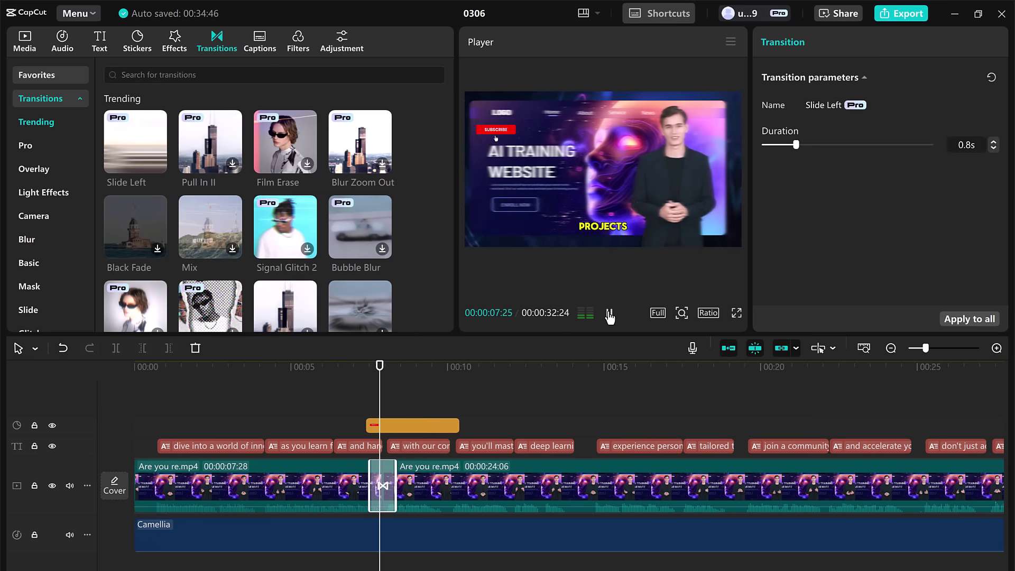
key("space")
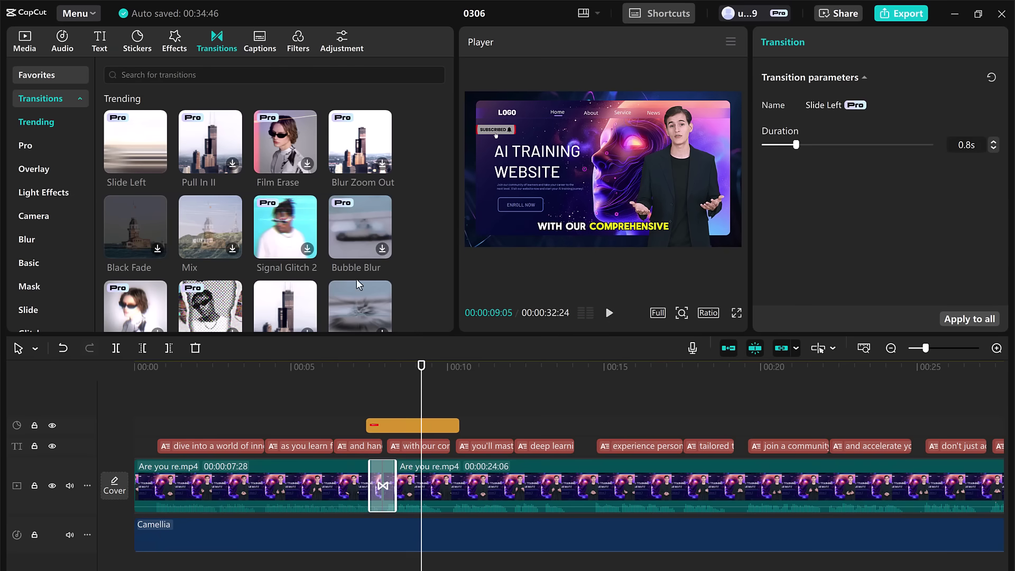
Step: Replace it with a Pull In II transition on the cut and preview the result
left_click_drag(210, 143, 373, 494)
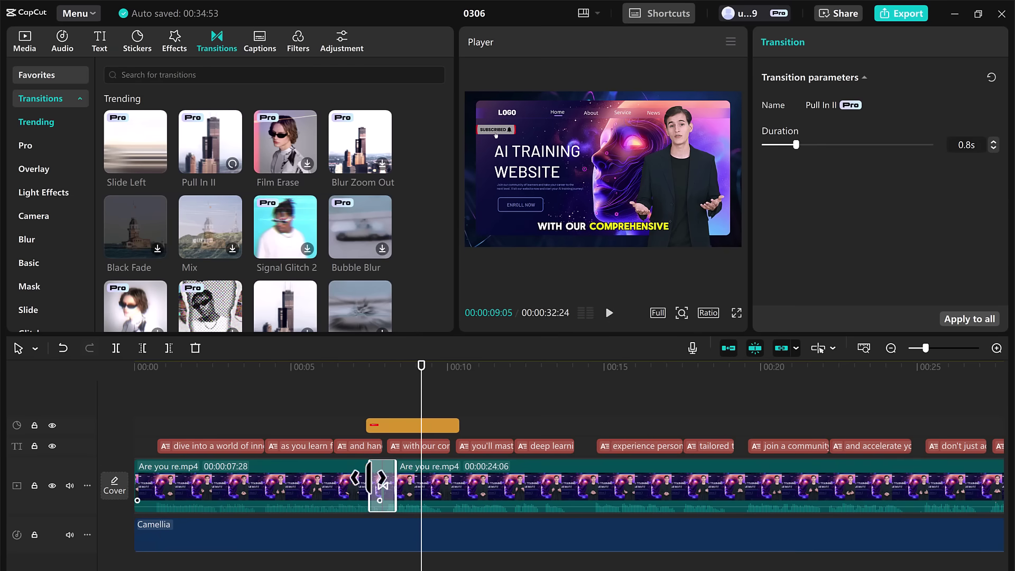
left_click(360, 381)
left_click(608, 312)
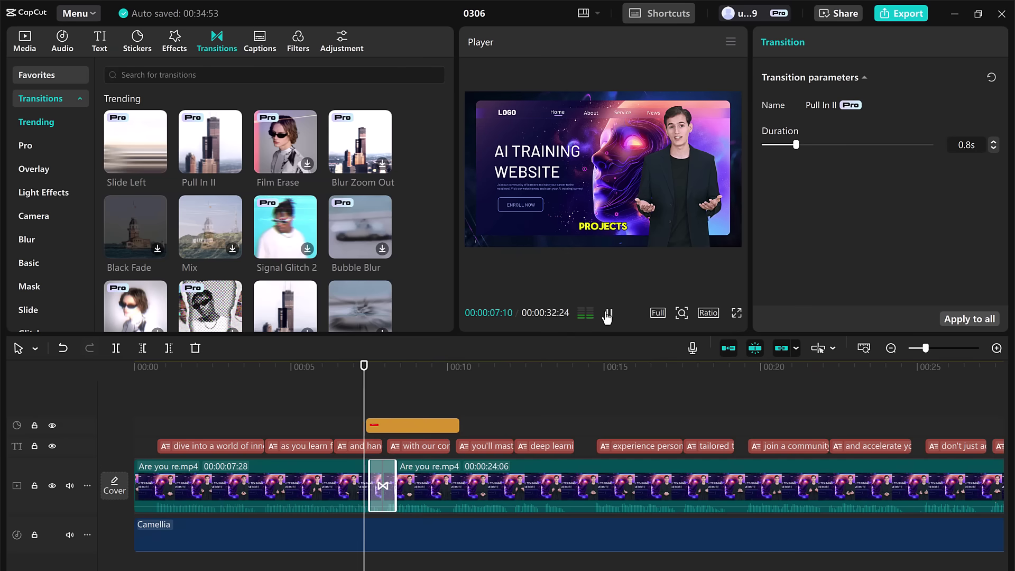
left_click(608, 313)
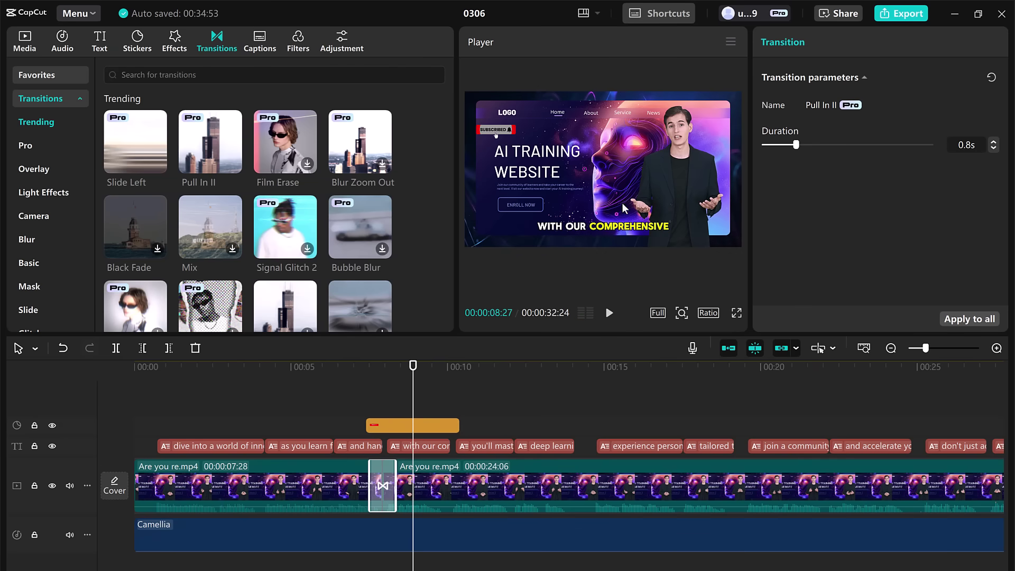
left_click(299, 42)
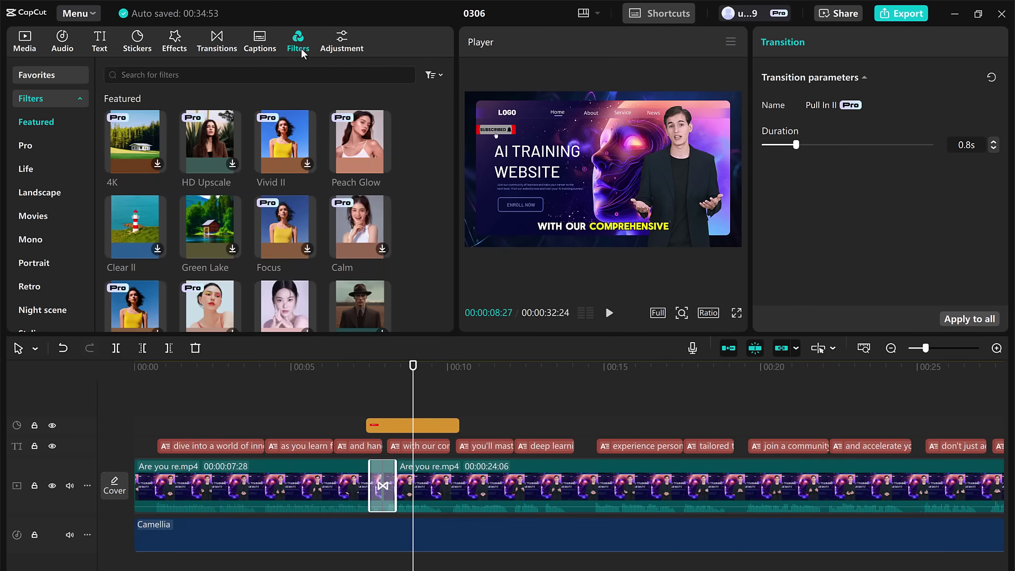
Step: Apply the Vivid II filter to the second clip and show its name and intensity settings
left_click(290, 150)
left_click_drag(351, 209, 403, 502)
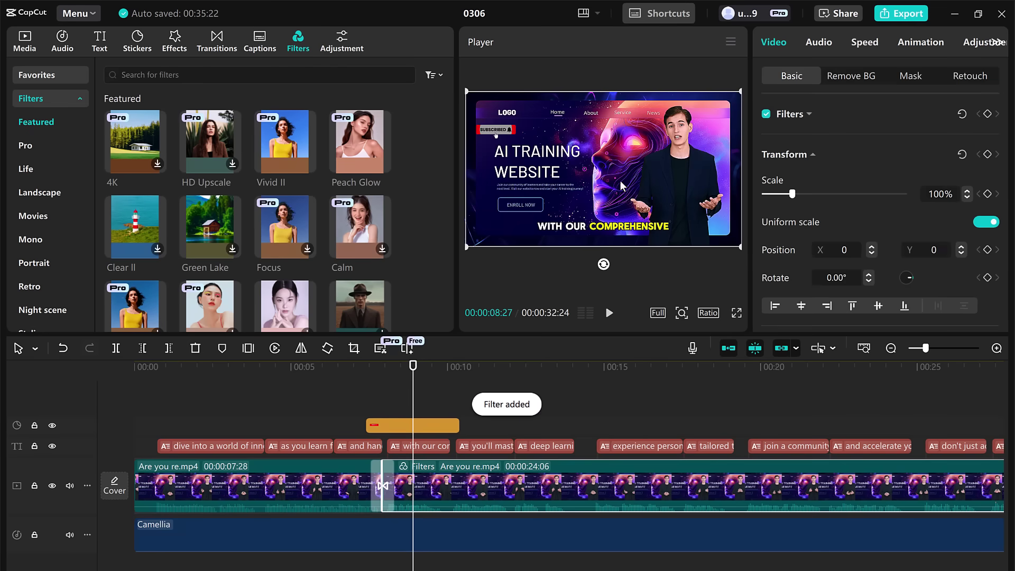
left_click(789, 114)
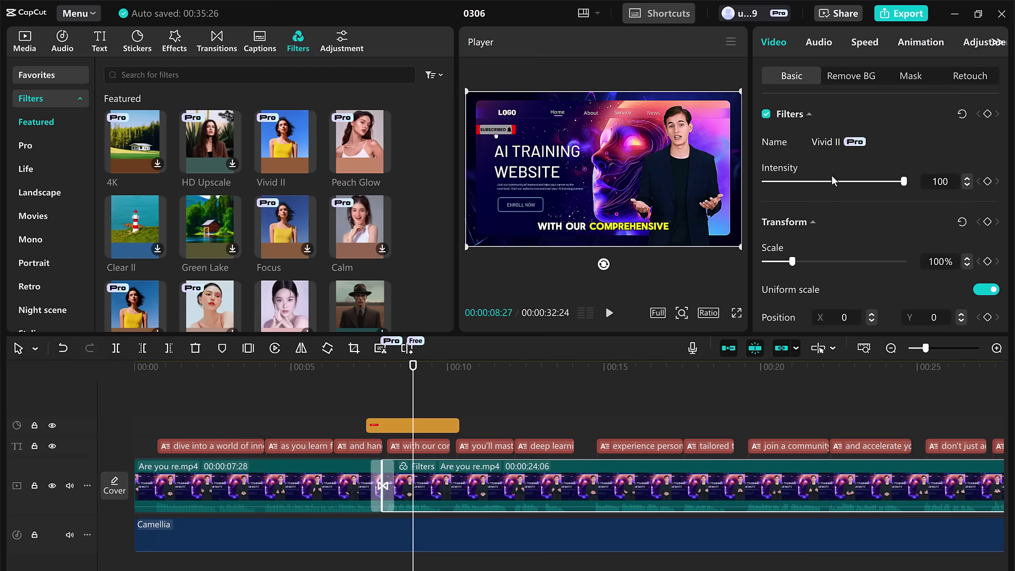
left_click_drag(831, 181, 777, 179)
scroll(781, 159, "down", 5)
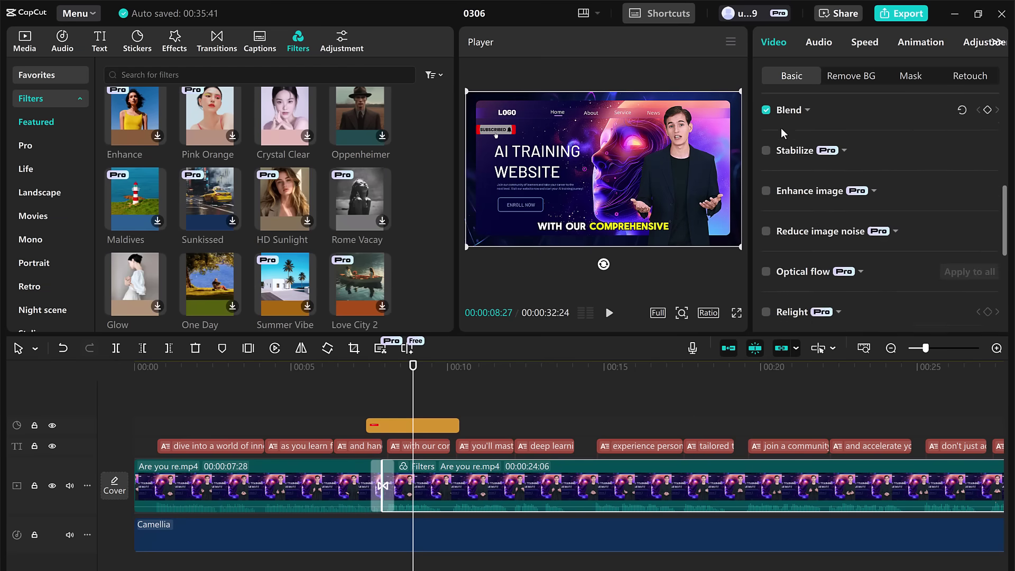
scroll(781, 128, "down", 5)
scroll(785, 131, "up", 5)
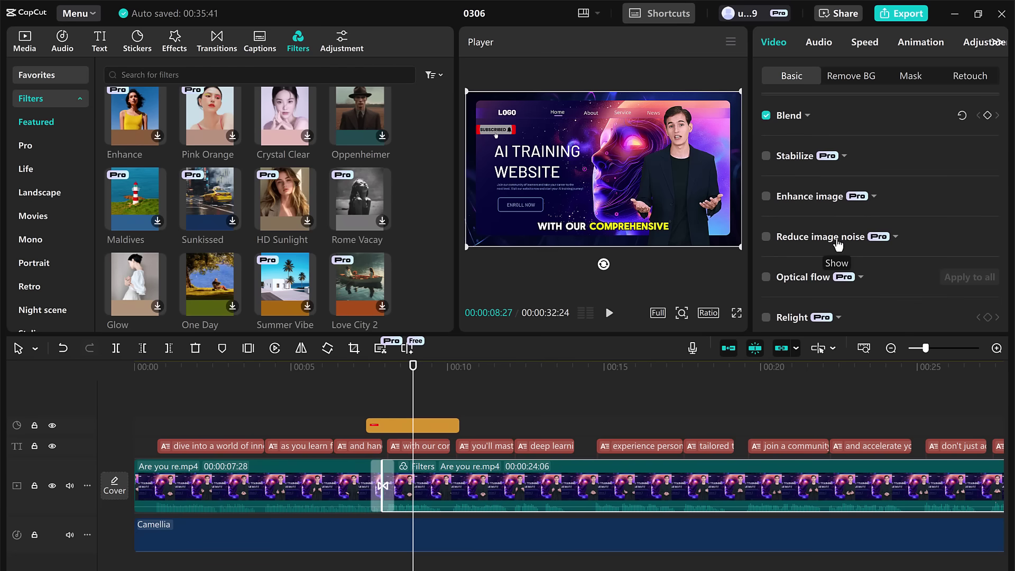
scroll(832, 244, "down", 4)
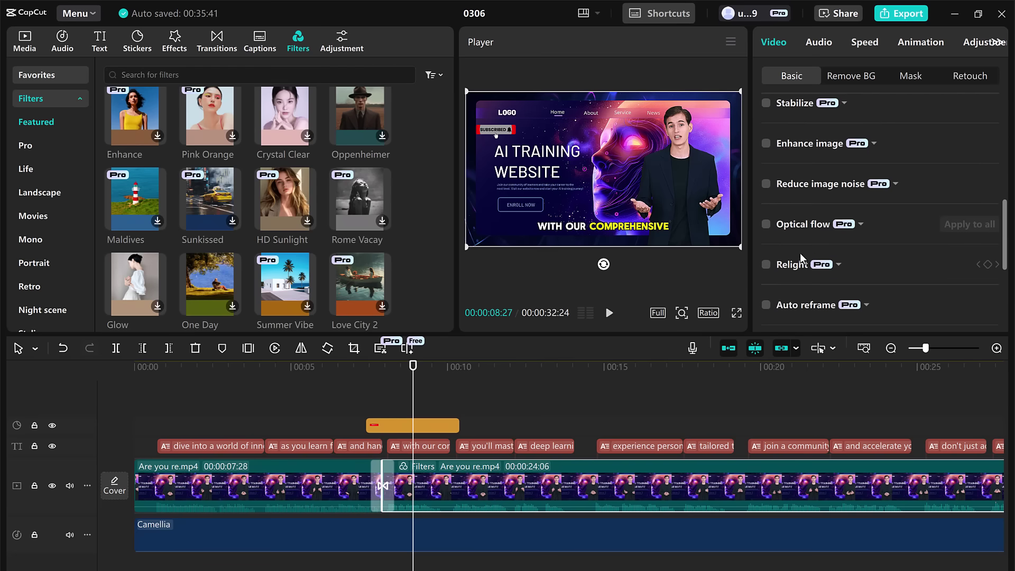
scroll(828, 277, "down", 2)
scroll(824, 262, "down", 2)
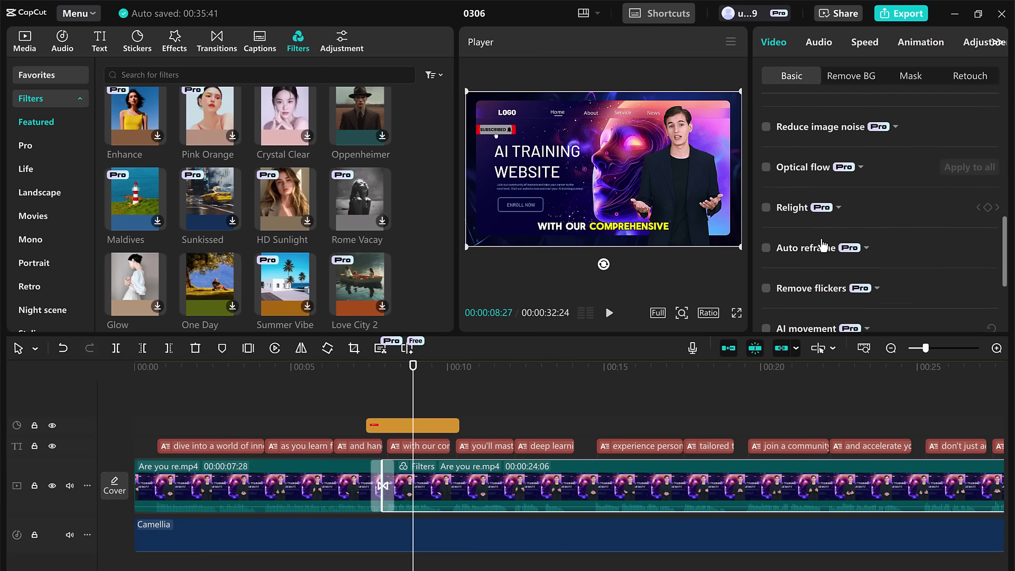
scroll(808, 246, "down", 2)
scroll(803, 239, "down", 3)
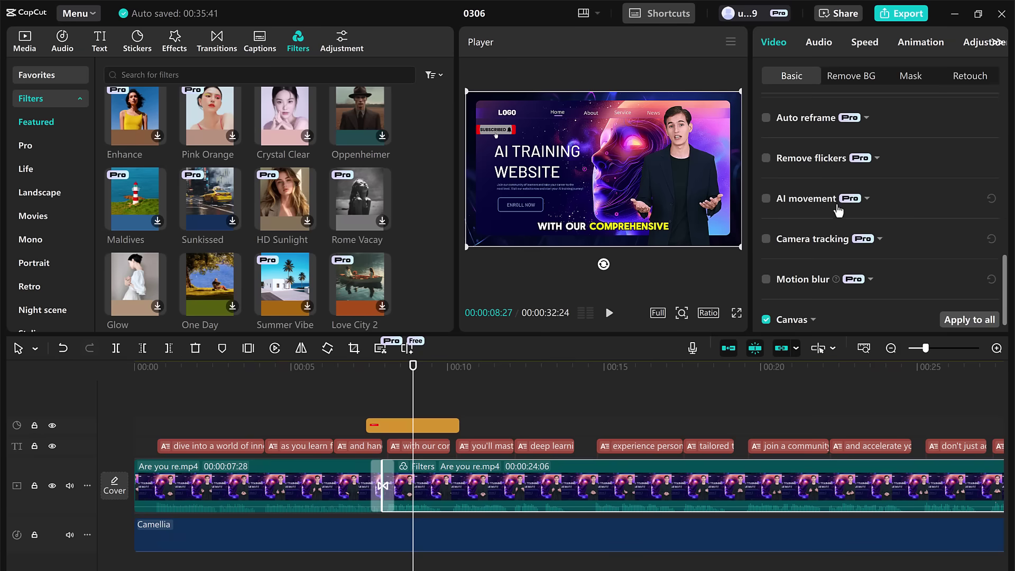
scroll(832, 250, "down", 1)
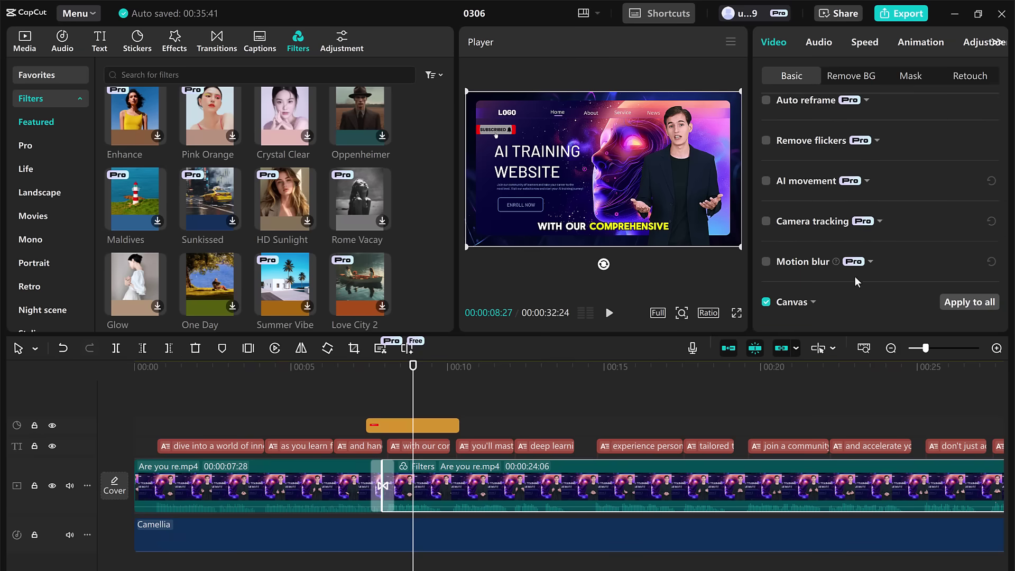
Step: Auto-remove the presenter clip's background and check it at about 14 seconds
left_click(853, 78)
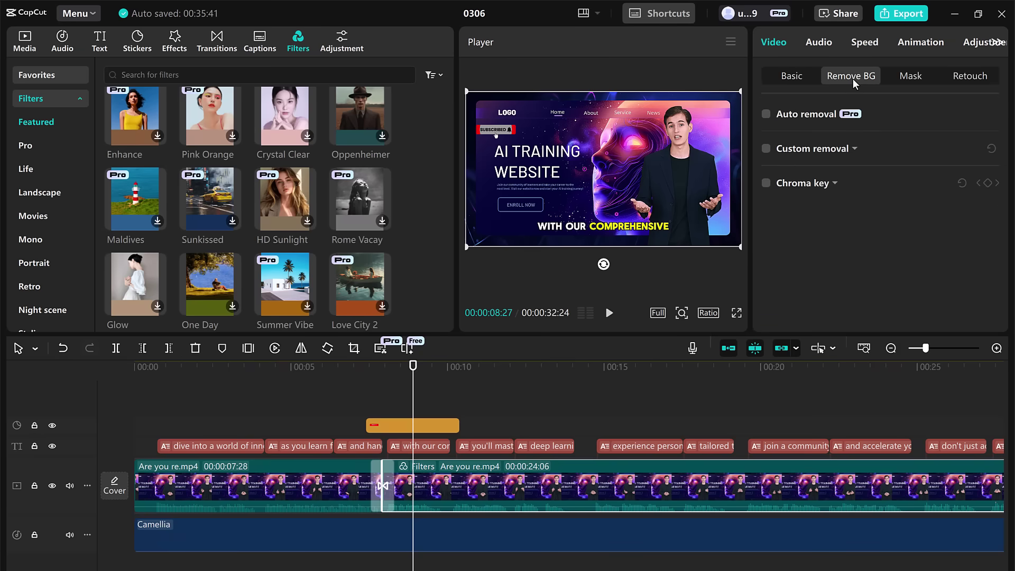
left_click(766, 114)
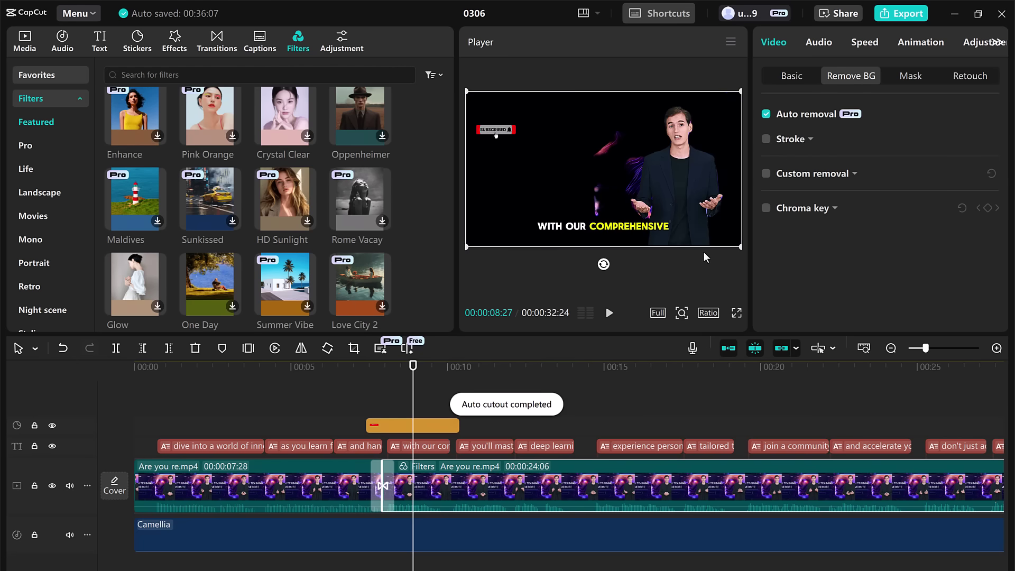
left_click(597, 367)
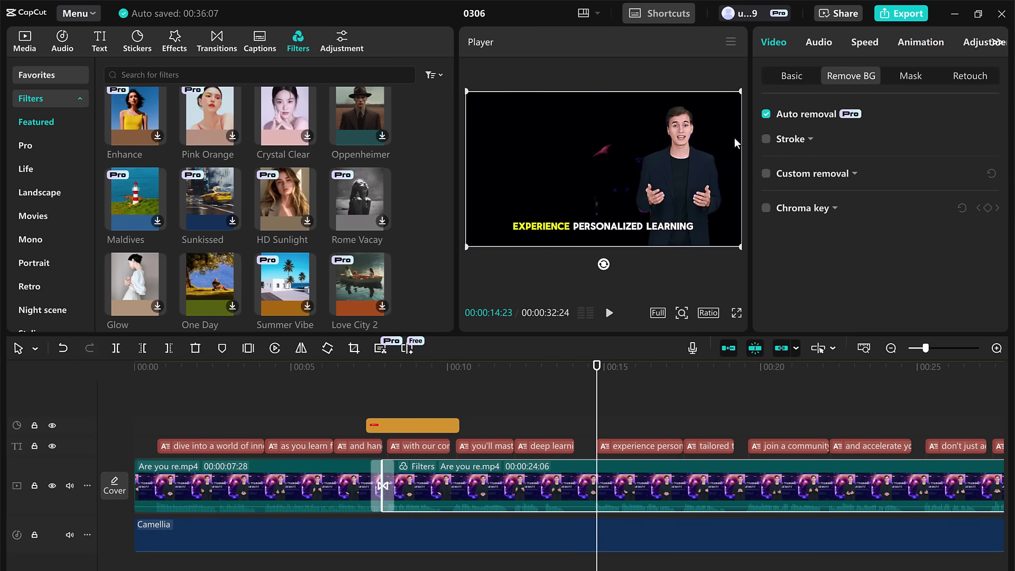
Step: Enable a stroke around the presenter, trying Hand-drawn then Dotted outline styles
left_click(766, 139)
left_click(955, 182)
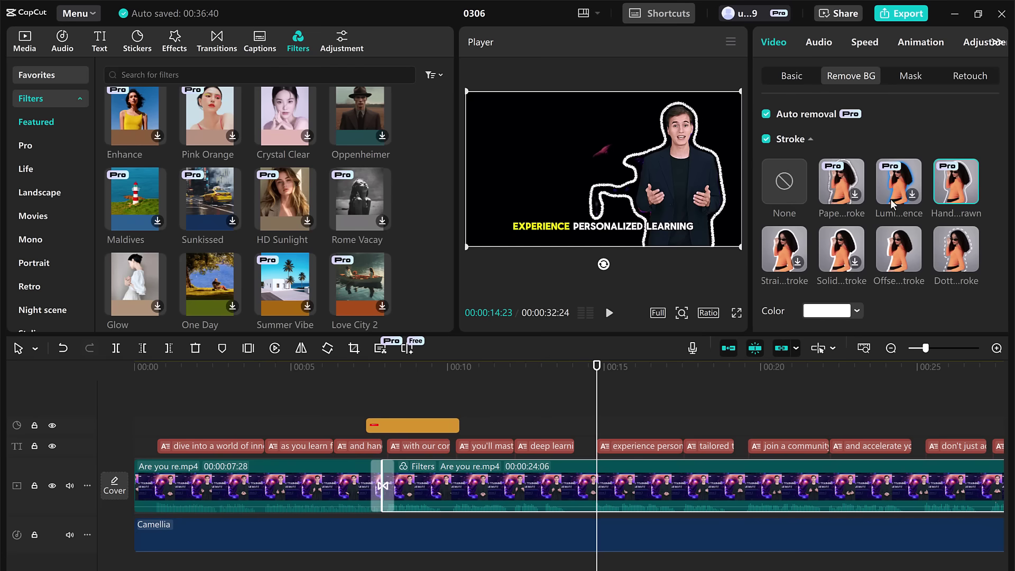
left_click(956, 249)
left_click(968, 76)
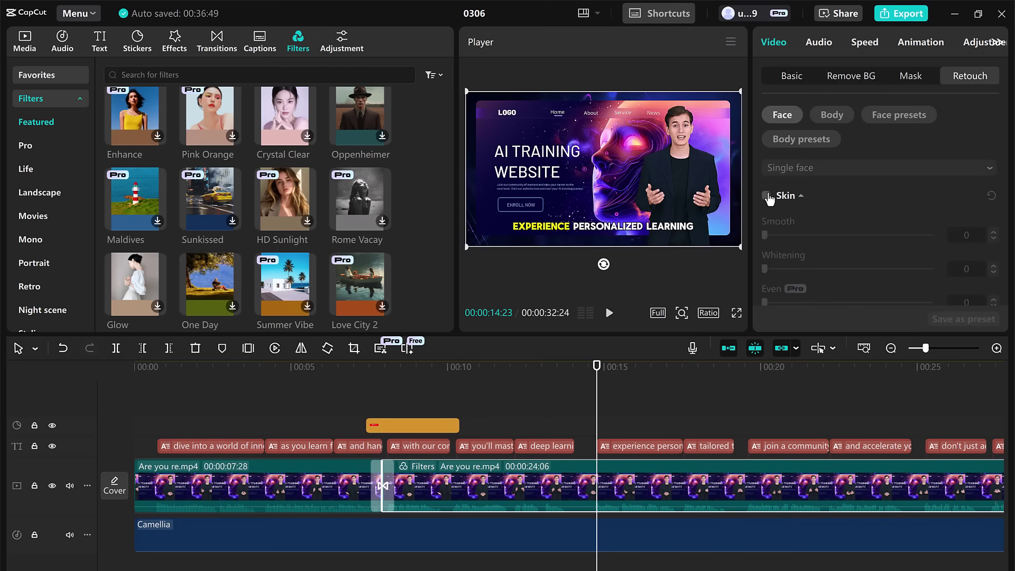
Step: Enable skin retouch with stronger smoothing and slight whitening for the presenter
left_click(768, 197)
scroll(815, 164, "down", 1)
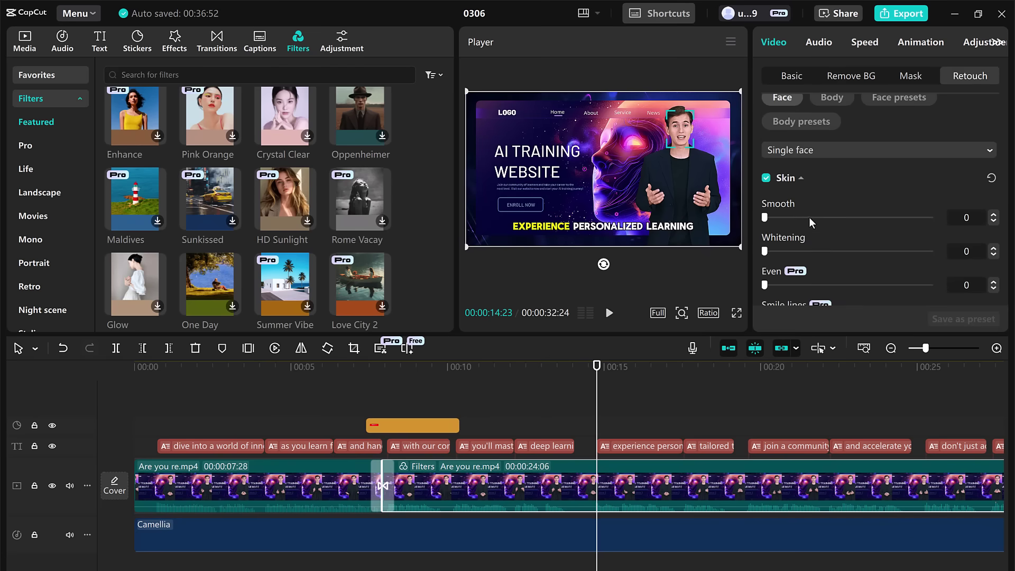
left_click_drag(810, 217, 901, 216)
scroll(863, 223, "down", 1)
mouse_move(765, 235)
left_mouse_down()
mouse_move(915, 229)
mouse_move(826, 230)
left_mouse_up()
scroll(802, 238, "down", 1)
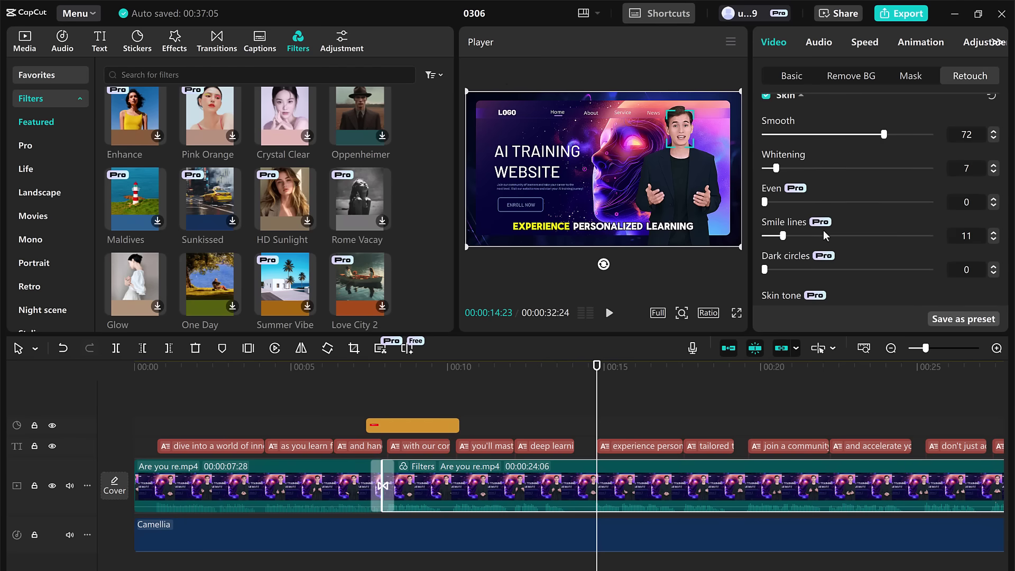
scroll(834, 229, "down", 2)
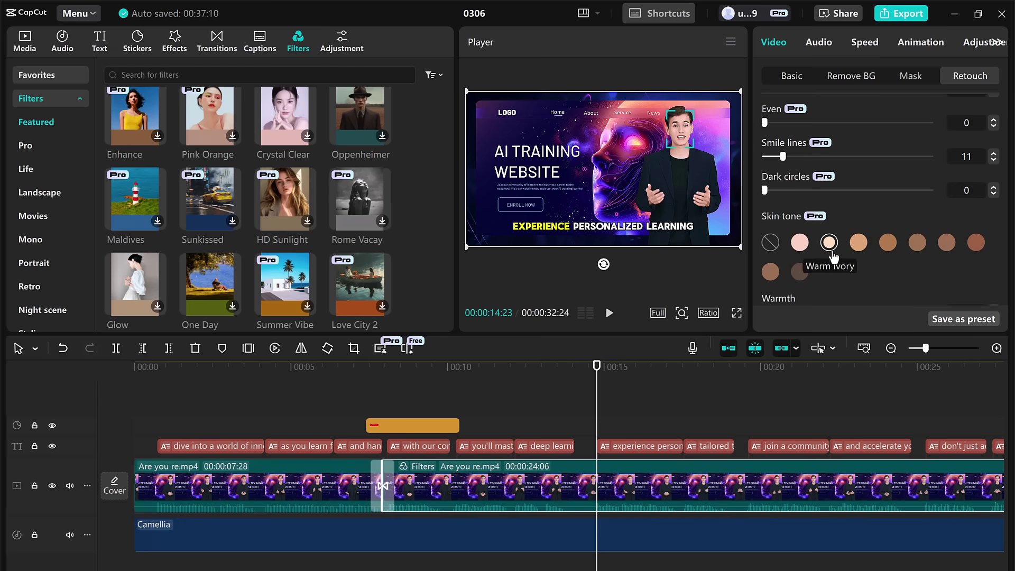
scroll(826, 210, "up", 3)
scroll(826, 209, "down", 1)
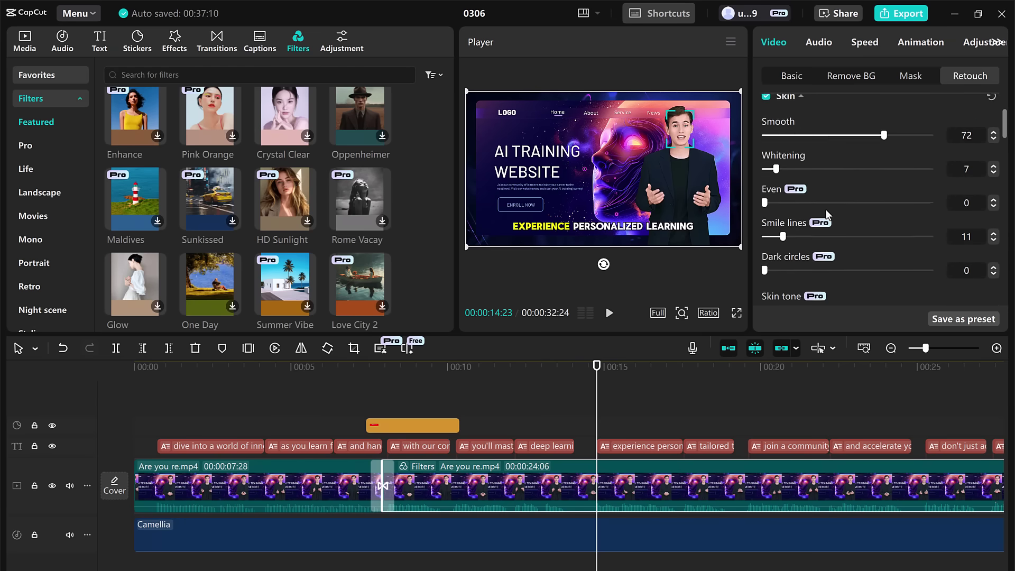
scroll(826, 209, "down", 3)
scroll(825, 207, "down", 2)
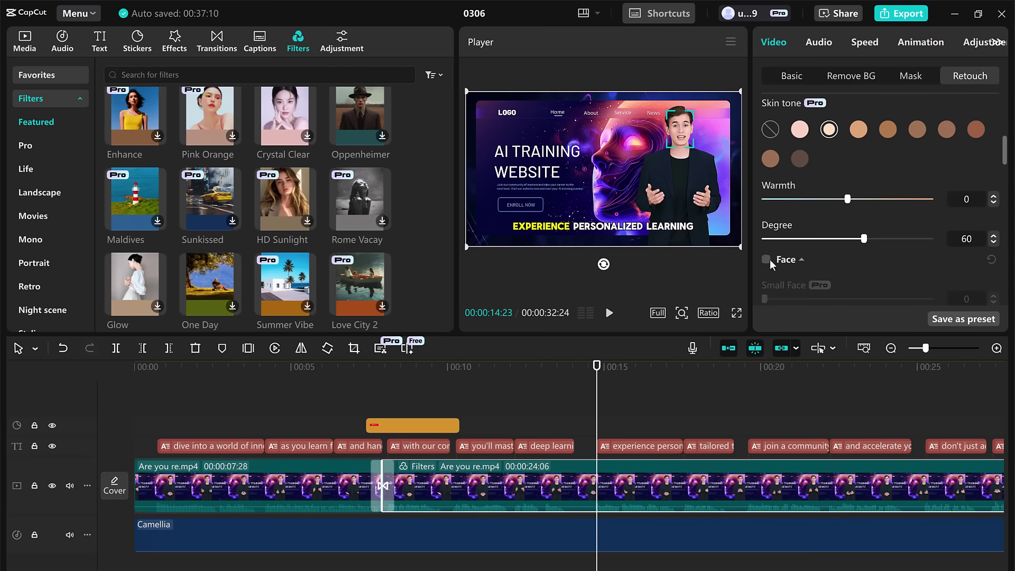
Step: Enable face reshaping and set the small-face amount to 25
left_click(767, 260)
scroll(805, 227, "down", 1)
left_click_drag(817, 247, 962, 242)
left_click_drag(765, 246, 806, 246)
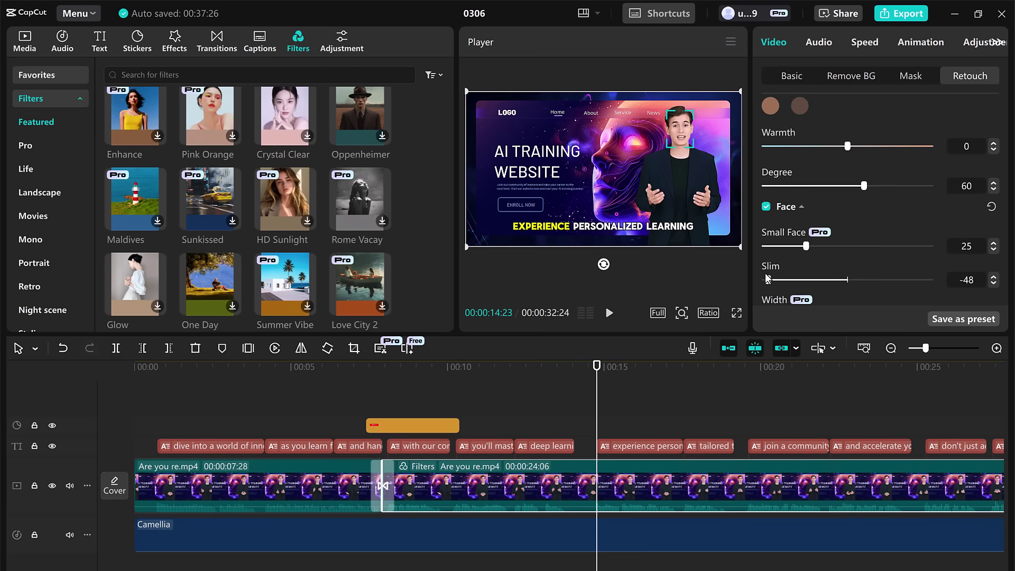
left_click_drag(824, 279, 865, 279)
scroll(828, 238, "down", 1)
scroll(838, 229, "down", 3)
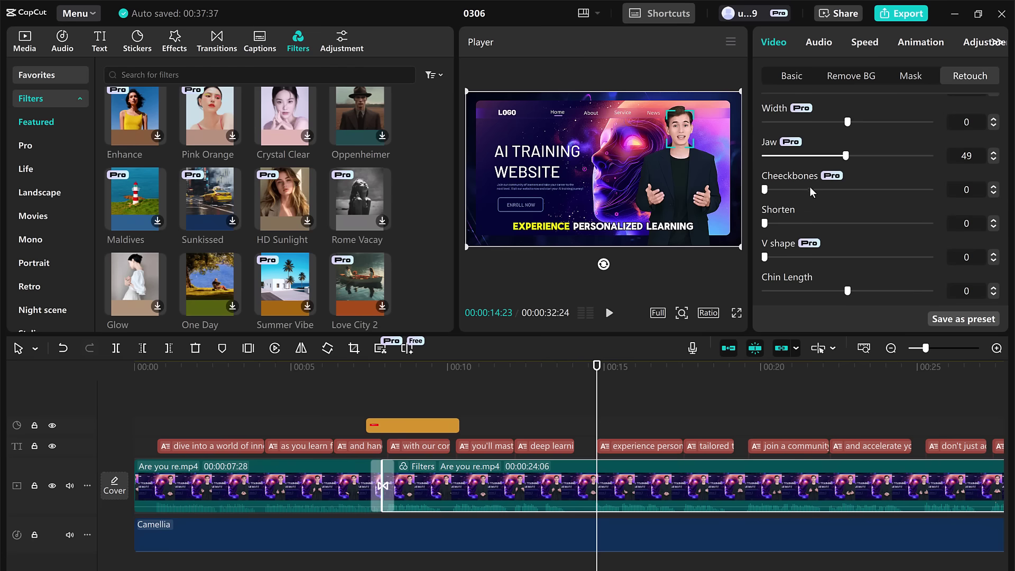
left_click_drag(809, 190, 855, 189)
scroll(801, 217, "down", 3)
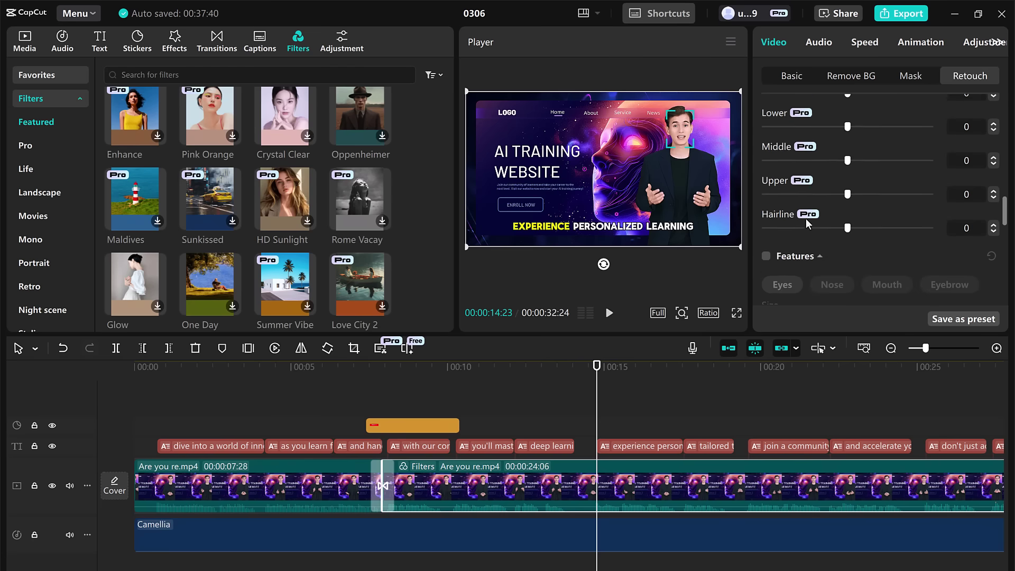
left_click(818, 42)
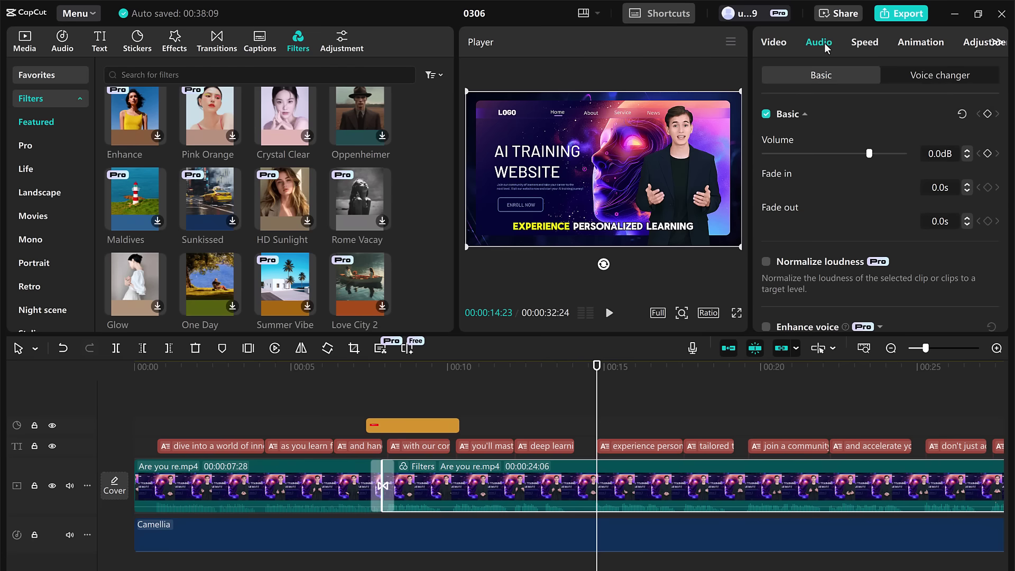
Step: Preview the Full Voice and Wide Vocal voice changer filters on the presenter's voice
left_click(935, 75)
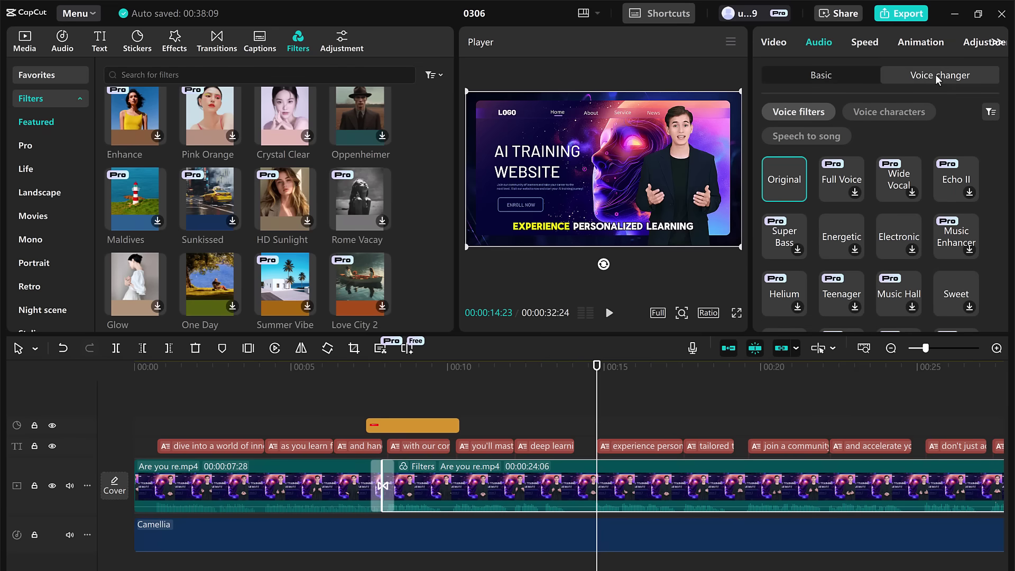
left_click(842, 180)
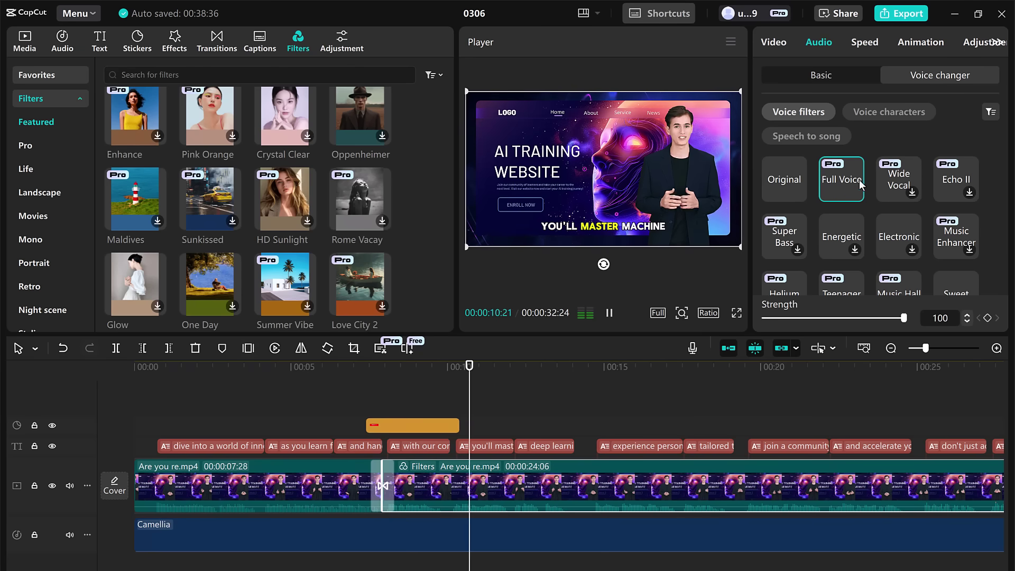
left_click(785, 185)
left_click(896, 179)
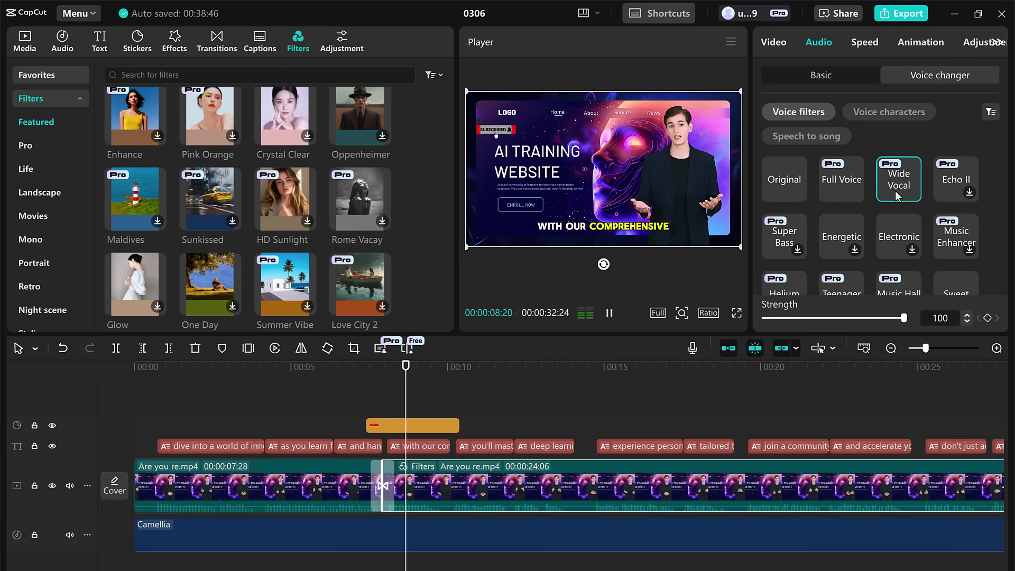
Step: Preview Energetic, Super Bass and Classroom filters, then keep the Original voice
left_click(841, 236)
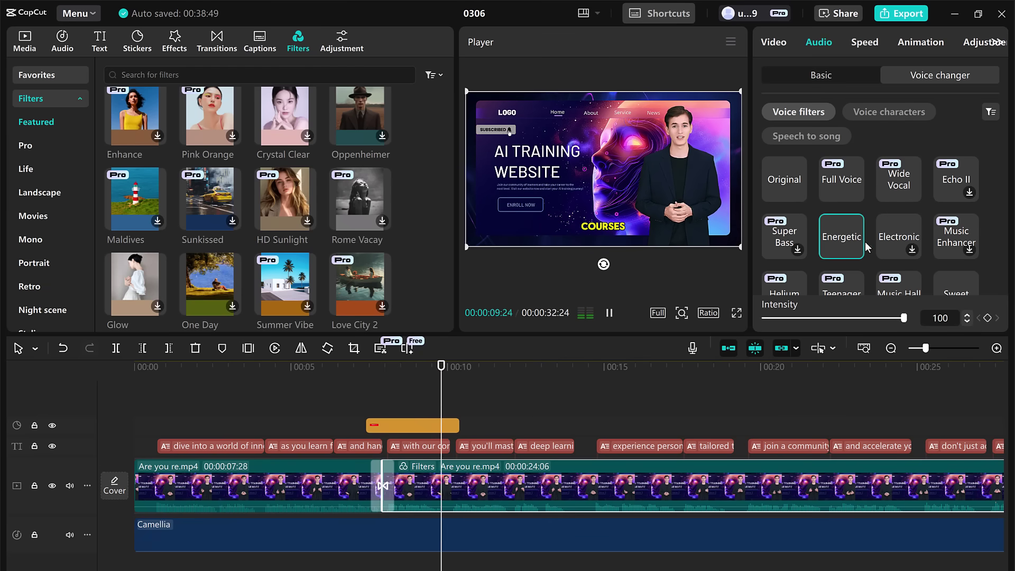
left_click(784, 236)
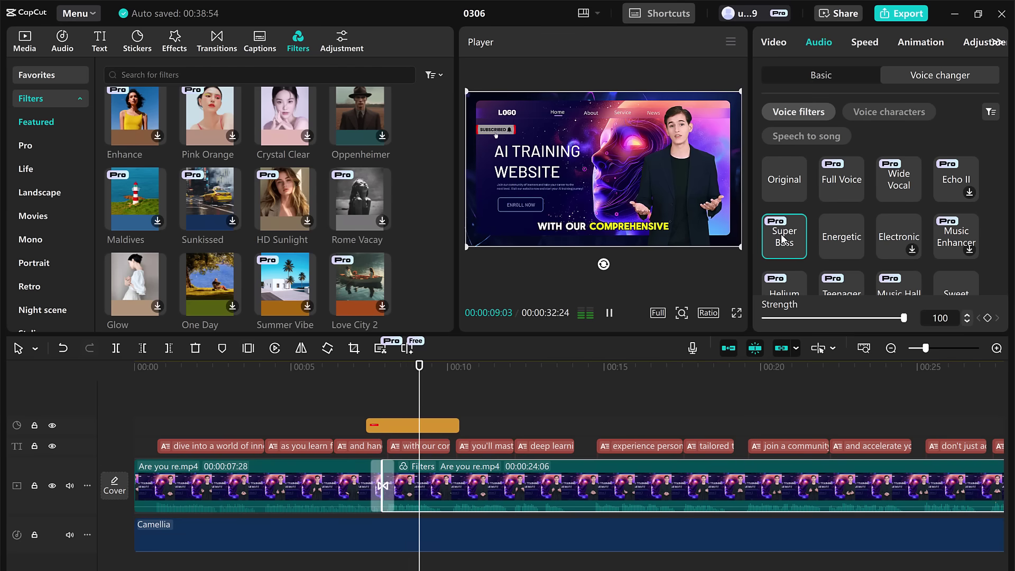
scroll(870, 236, "down", 1)
scroll(857, 232, "down", 1)
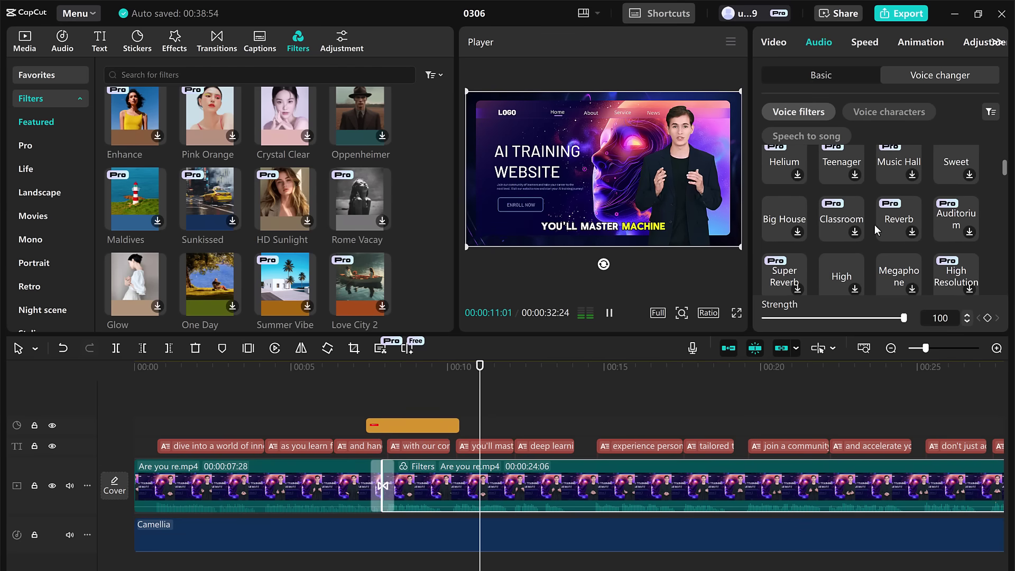
left_click(843, 226)
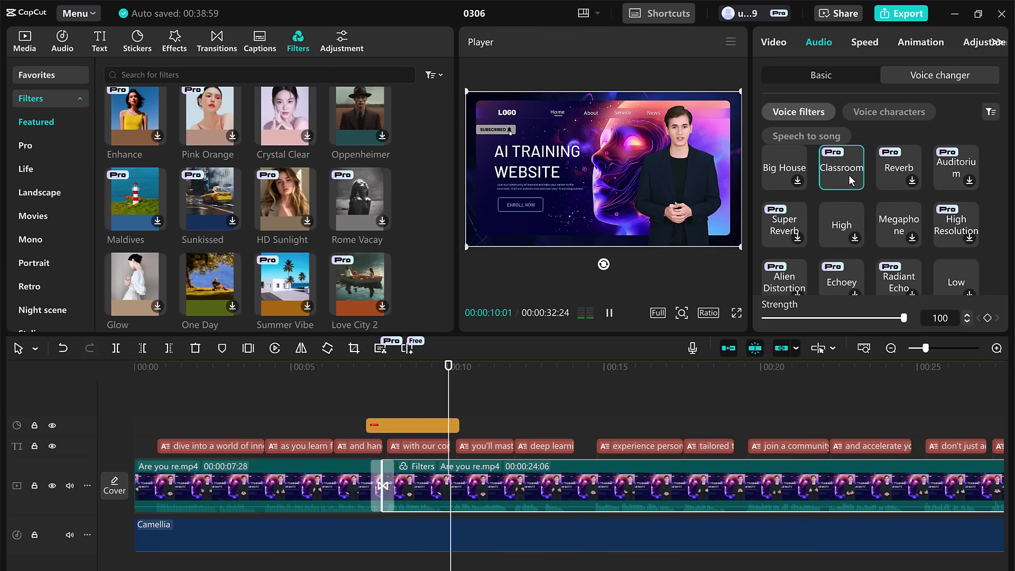
scroll(848, 187, "up", 2)
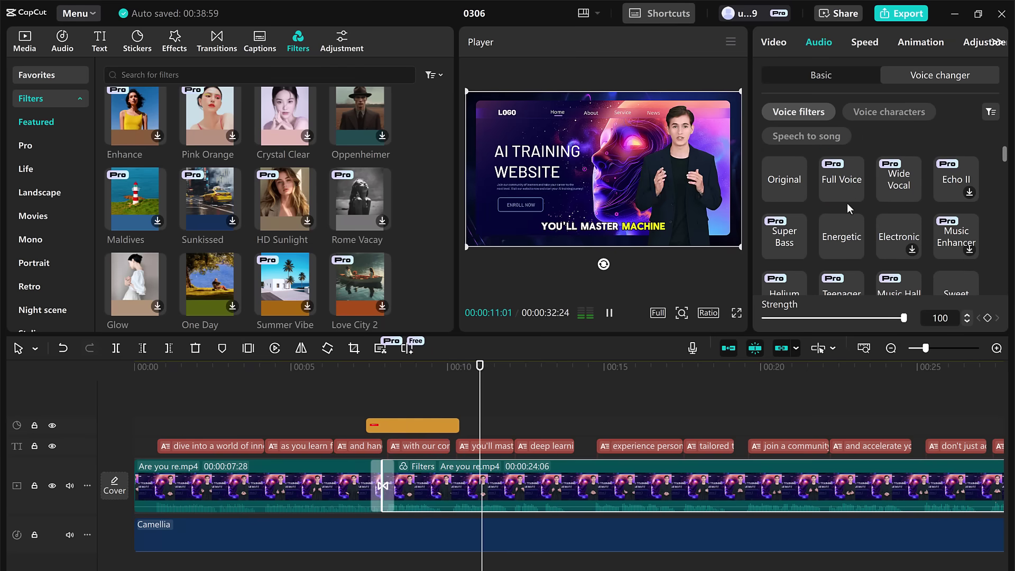
left_click(790, 180)
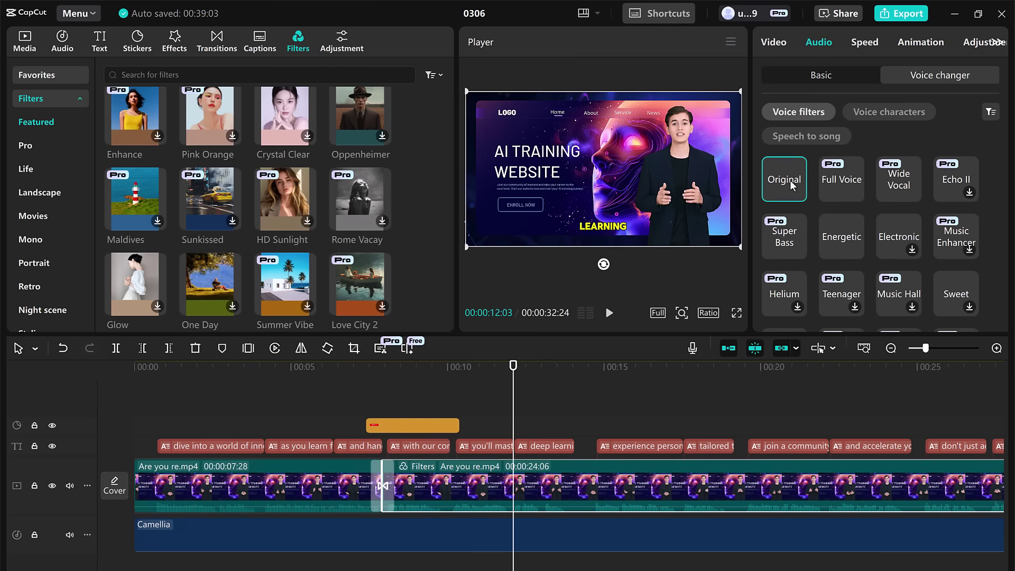
Step: Try the presenter clip at 2.83x speed, then restore it to normal 1.00x
left_click(863, 42)
left_click(839, 135)
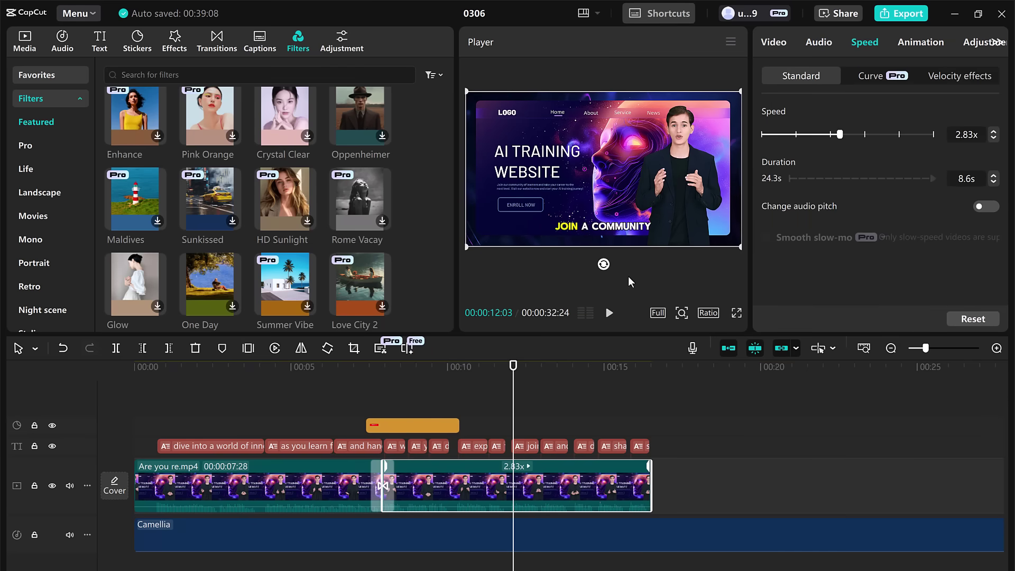
left_click(608, 312)
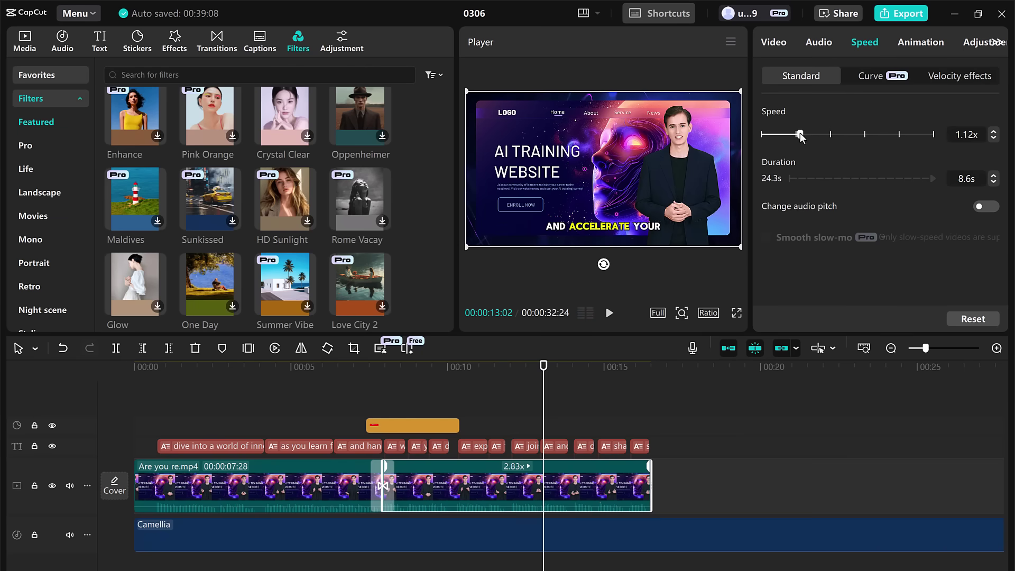
left_click_drag(798, 137, 796, 136)
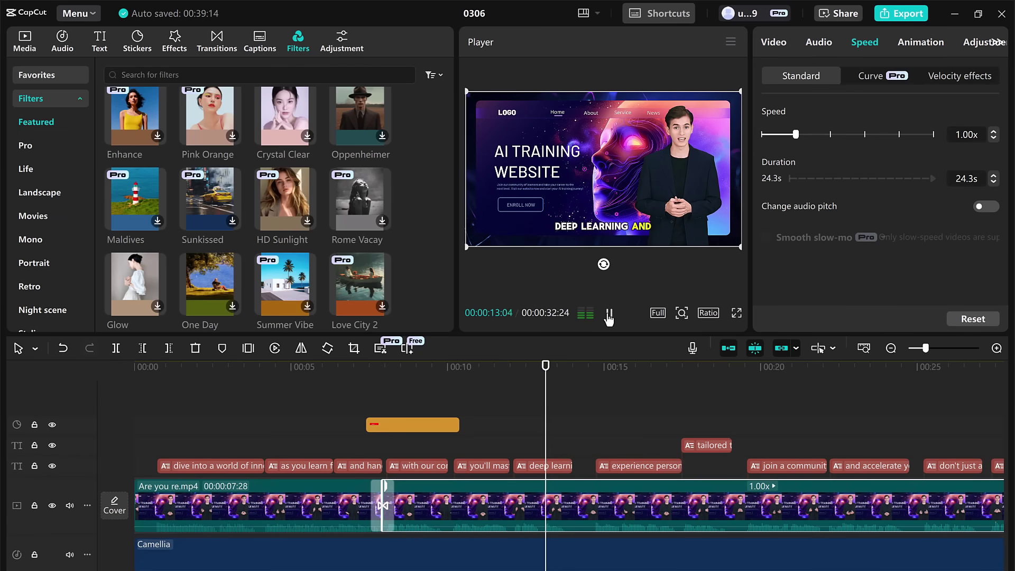
left_click(555, 397)
scroll(645, 388, "down", 3)
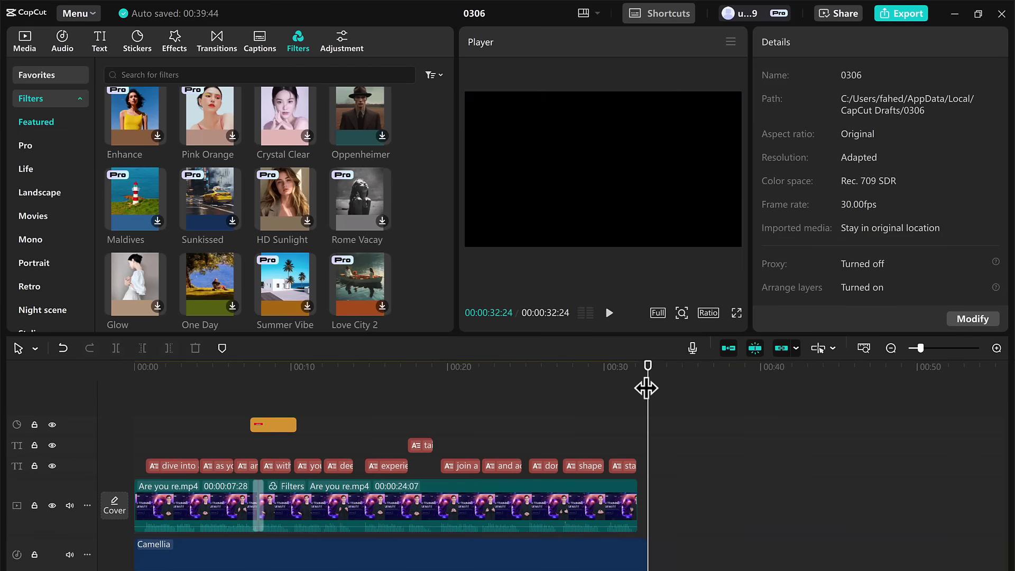
Step: Add a Trending like-and-subscribe sticker on a new track at the end of the video
left_click(637, 388)
left_click(136, 40)
scroll(49, 150, "up", 3)
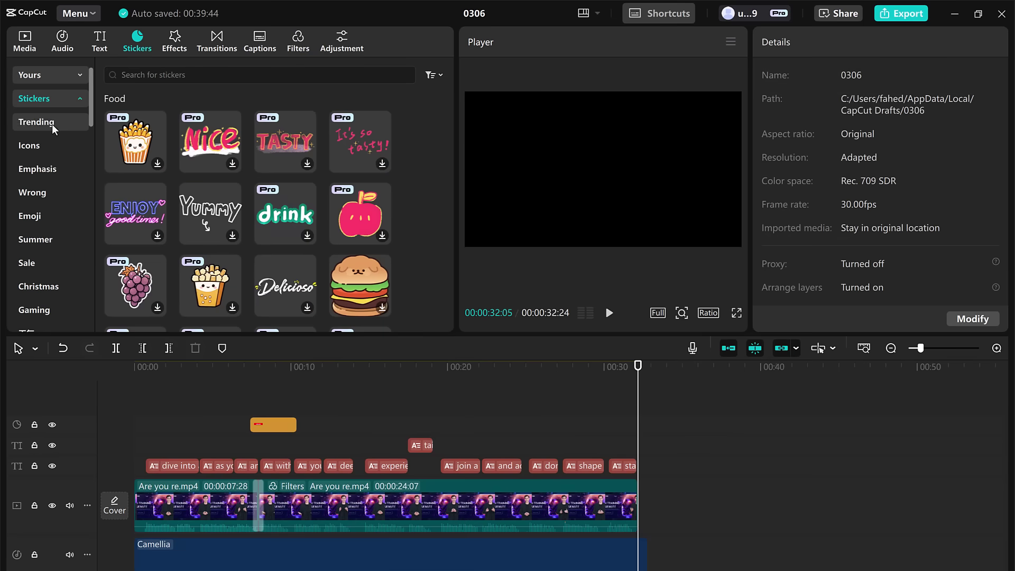
left_click(36, 123)
mouse_move(361, 141)
left_mouse_down()
mouse_move(641, 522)
mouse_move(641, 508)
left_mouse_up()
left_click_drag(603, 139, 603, 223)
left_click(100, 41)
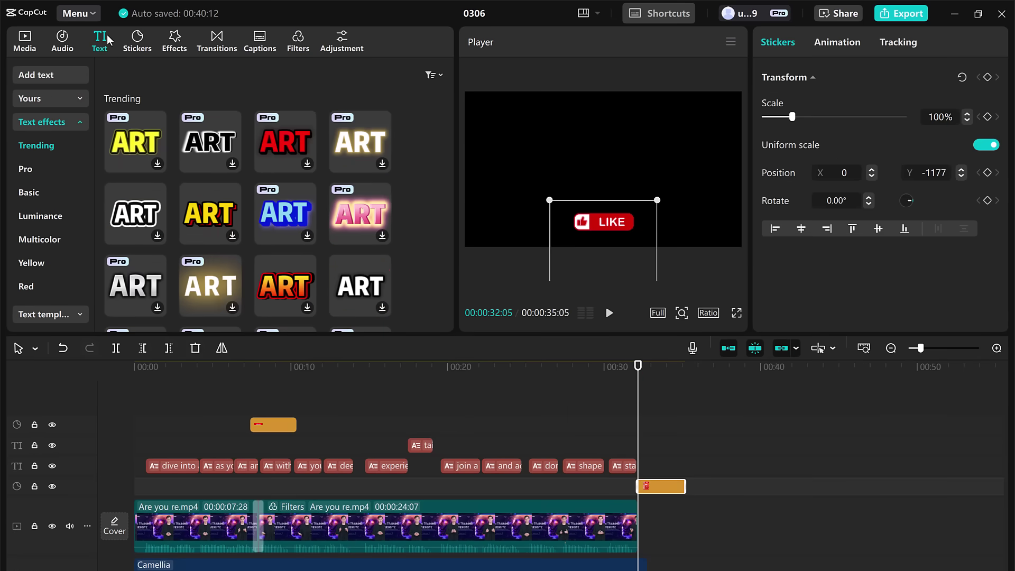
Step: Add a default text caption, paste the like and subscribe message and shrink its font size
left_click(56, 80)
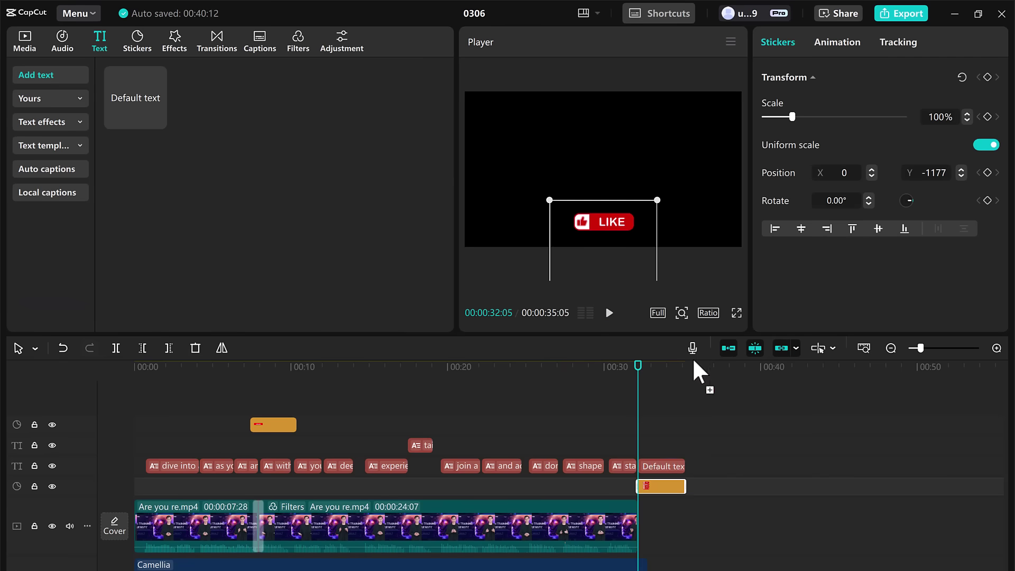
left_click(662, 466)
key("ctrl+a")
key("BackSpace")
type("Like, comment and share this video, subscribe to our channel for more amazing tech videos.")
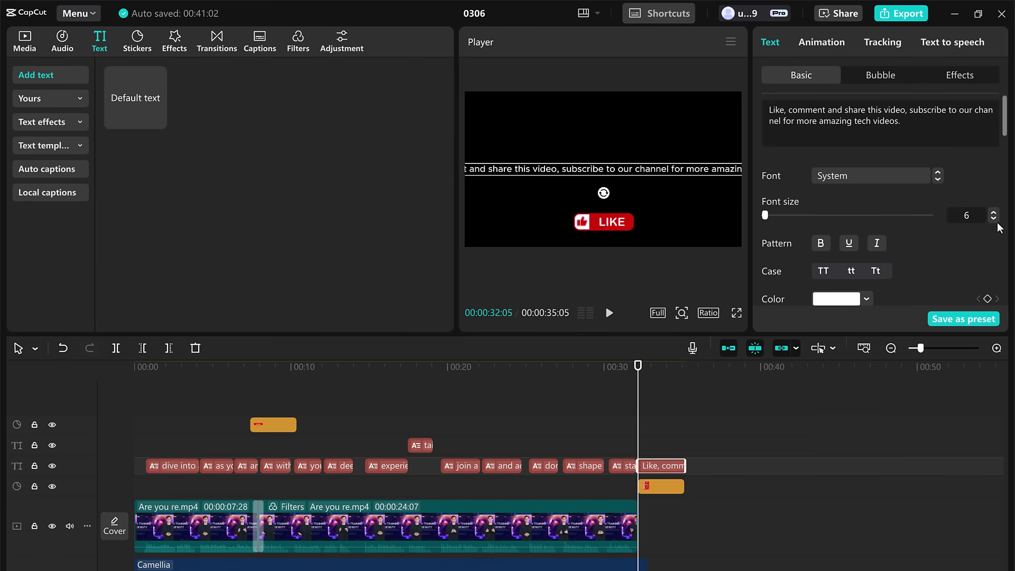
left_click(708, 365)
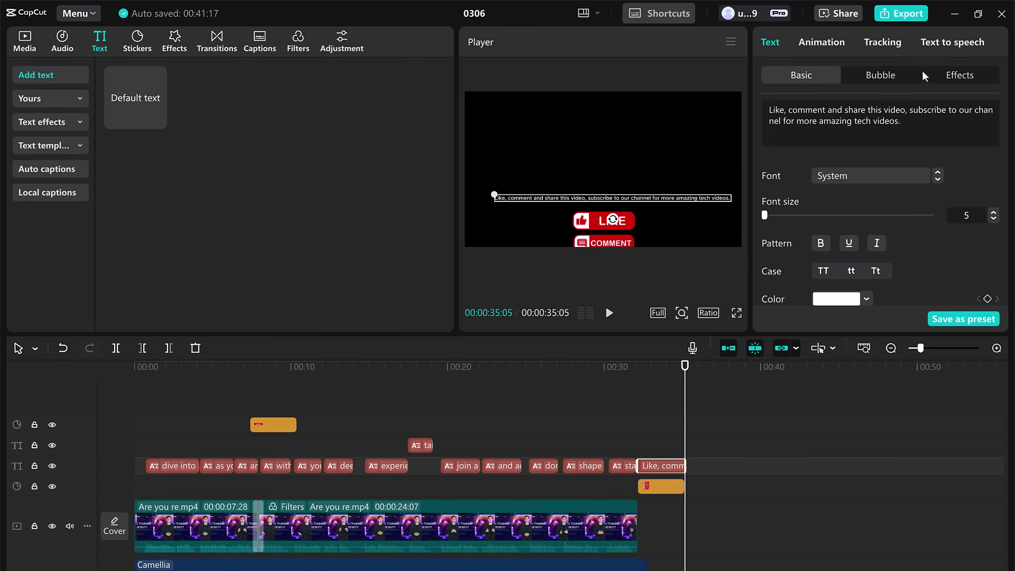
Step: Move the sticker to the upper part of the frame above the caption
left_click(932, 44)
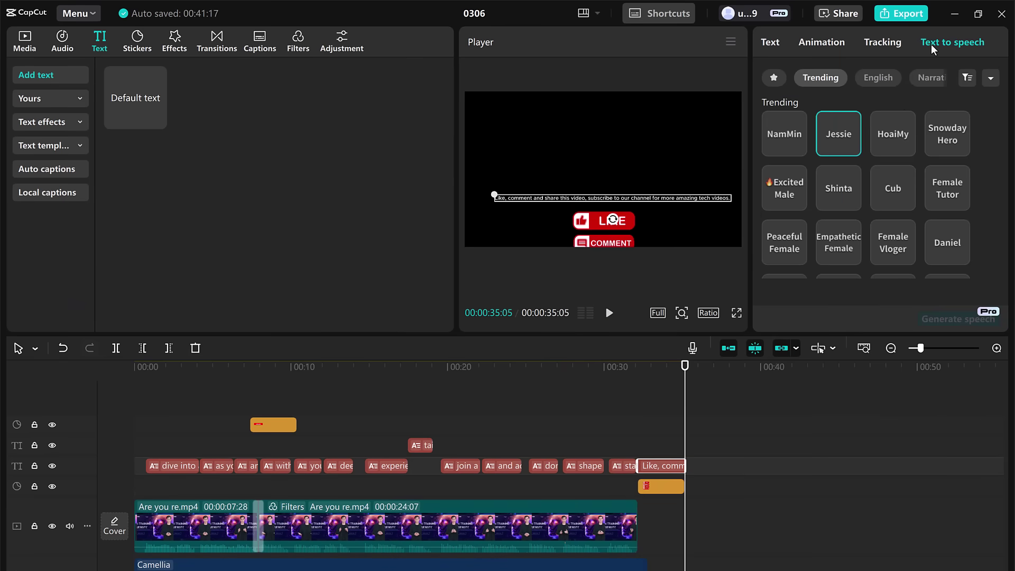
left_click(648, 373)
left_click_drag(582, 238, 581, 131)
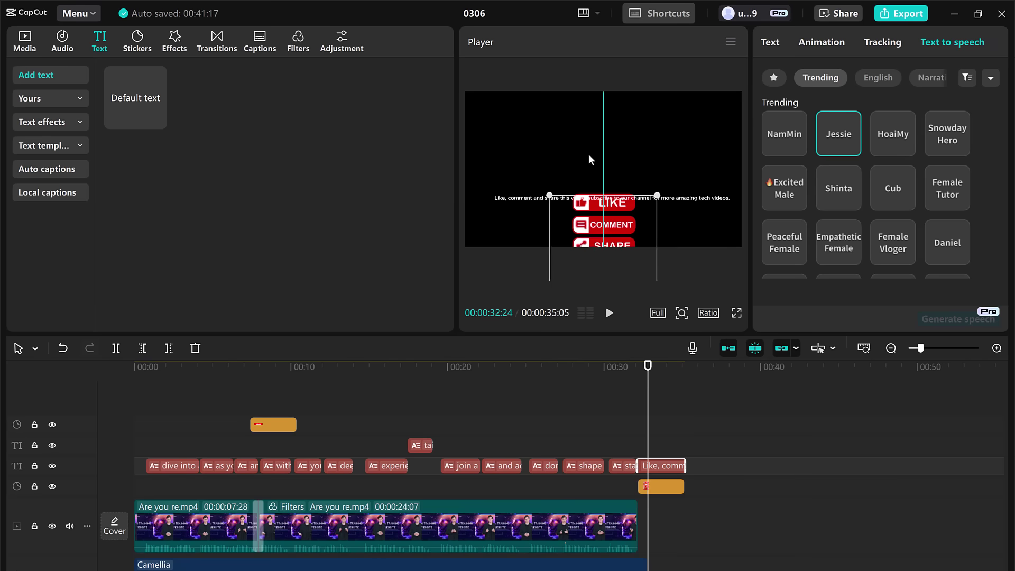
Step: Generate an English Professional Male text-to-speech voiceover of the caption
left_click(666, 466)
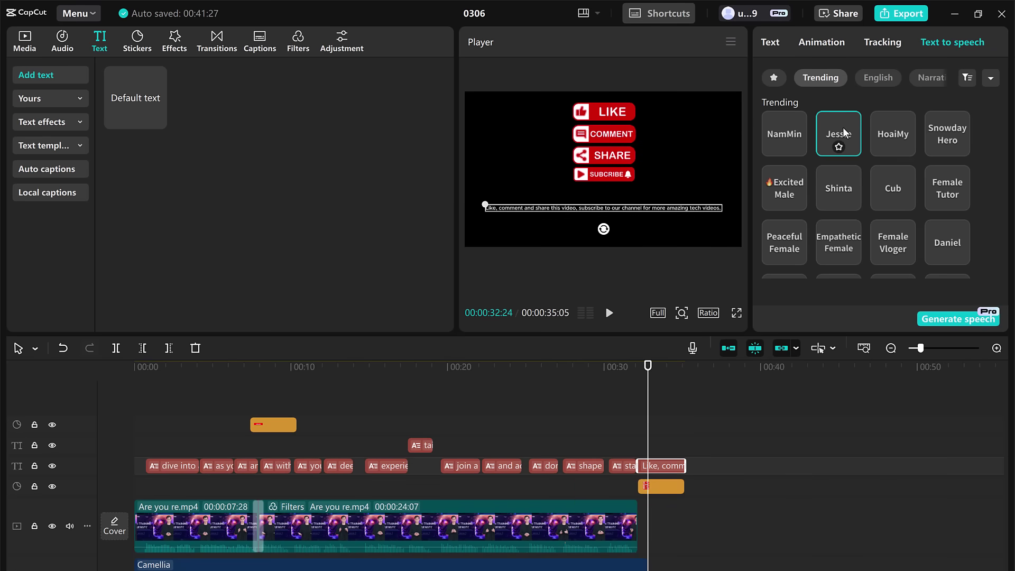
left_click(875, 81)
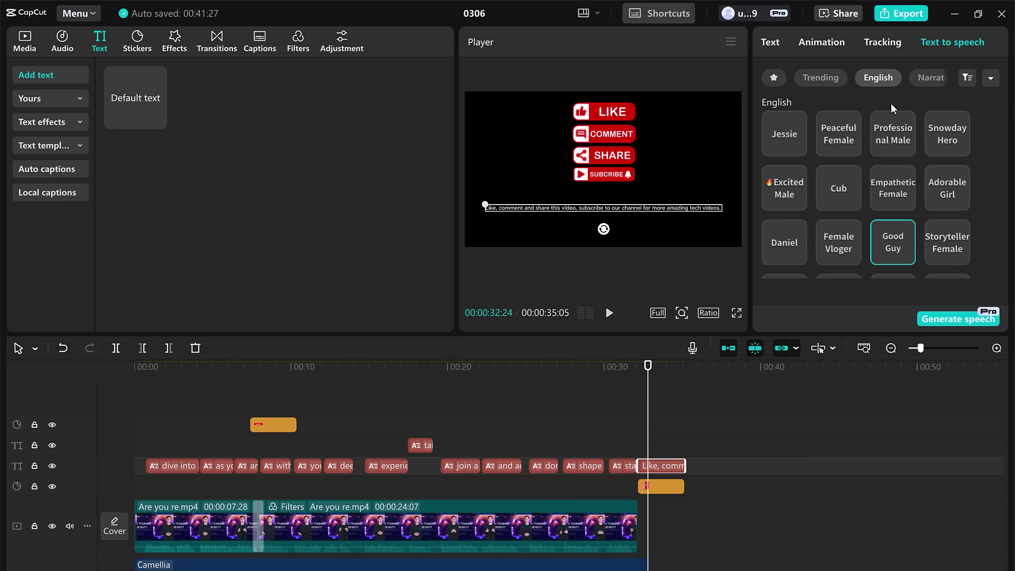
left_click(958, 320)
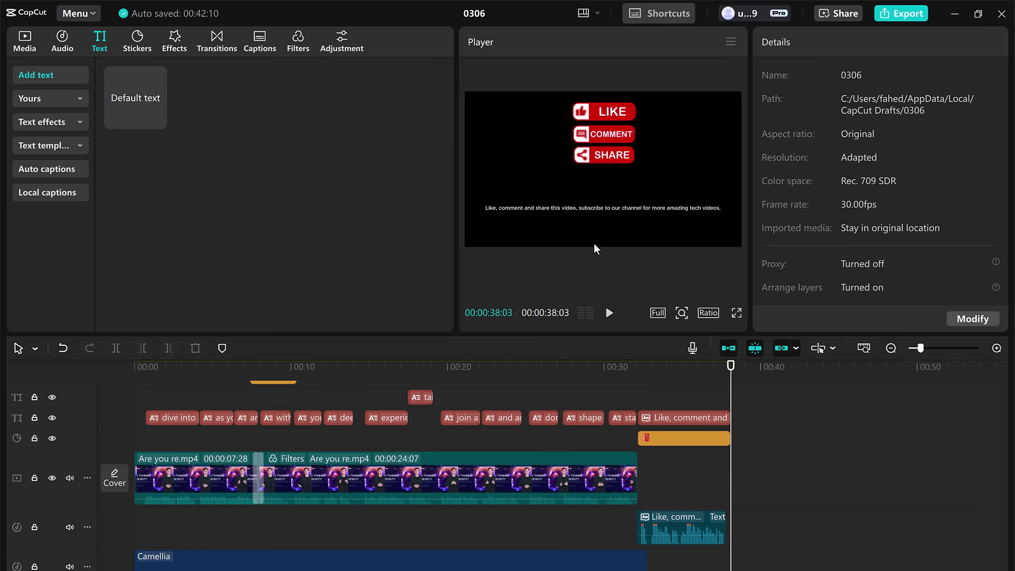
Step: Export the video as 4K, Recommended bit rate, H.264, 30fps mp4 without a watermark
left_click(898, 14)
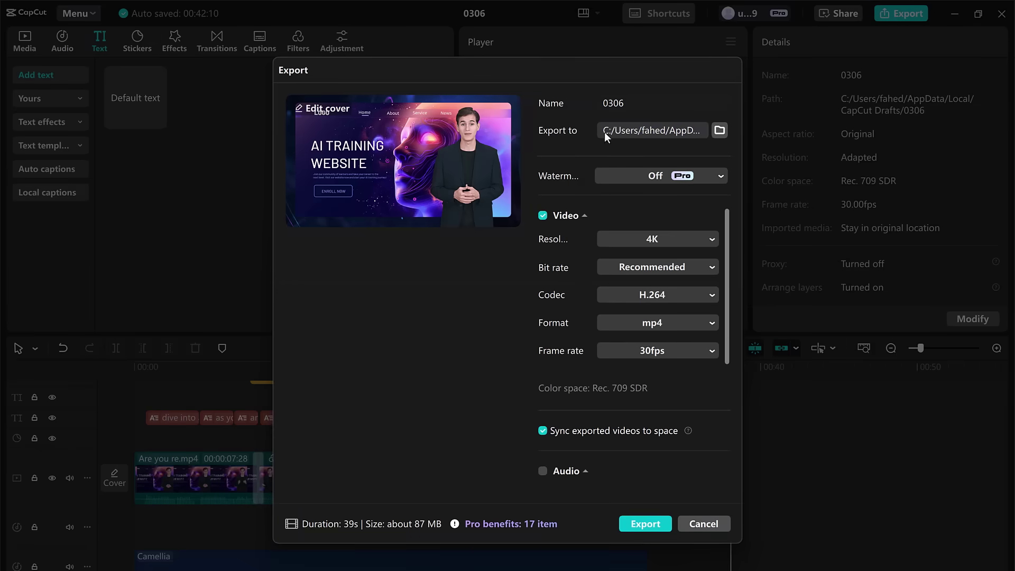
type("Ai website")
left_click(660, 176)
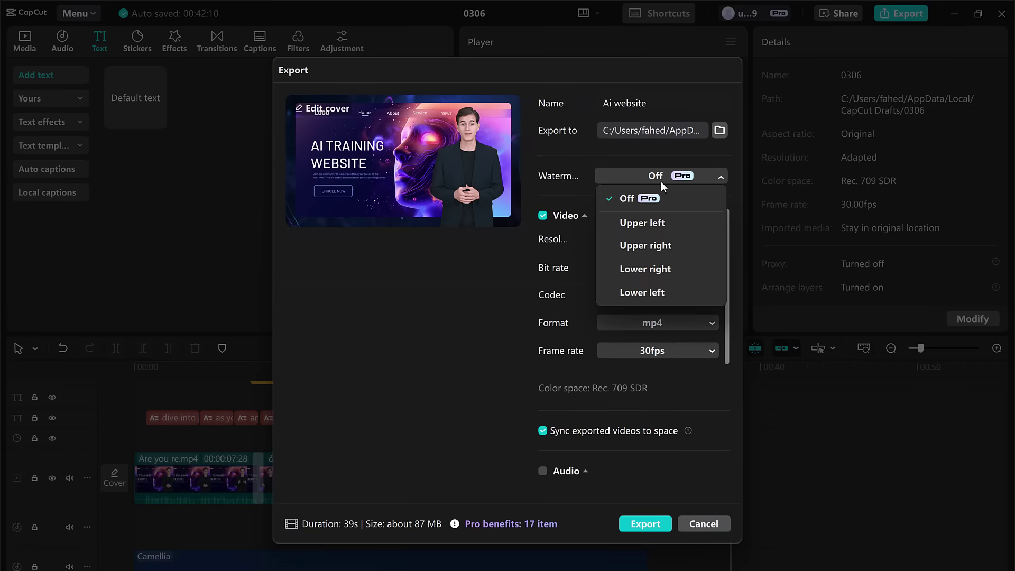
left_click(662, 238)
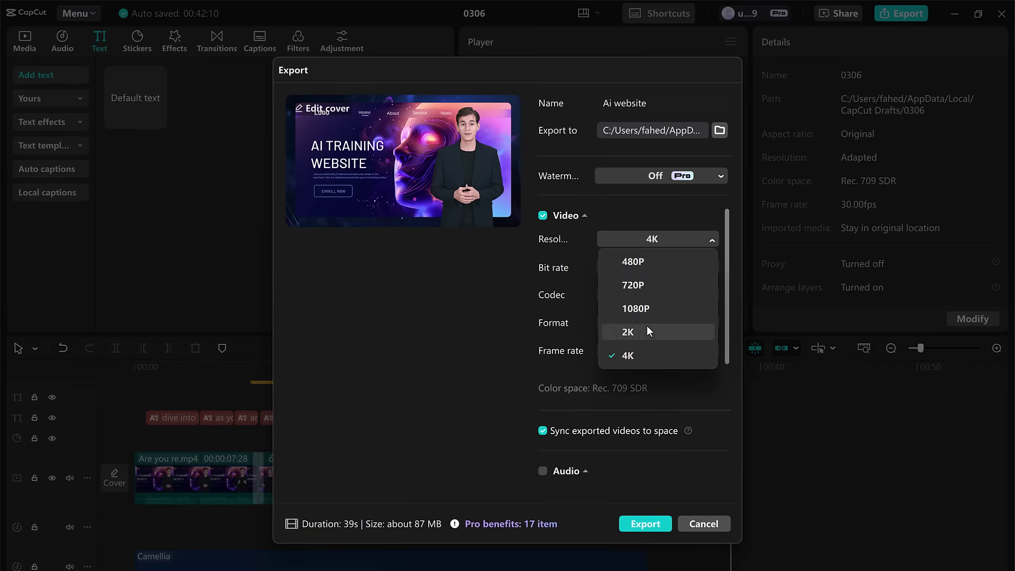
left_click(648, 357)
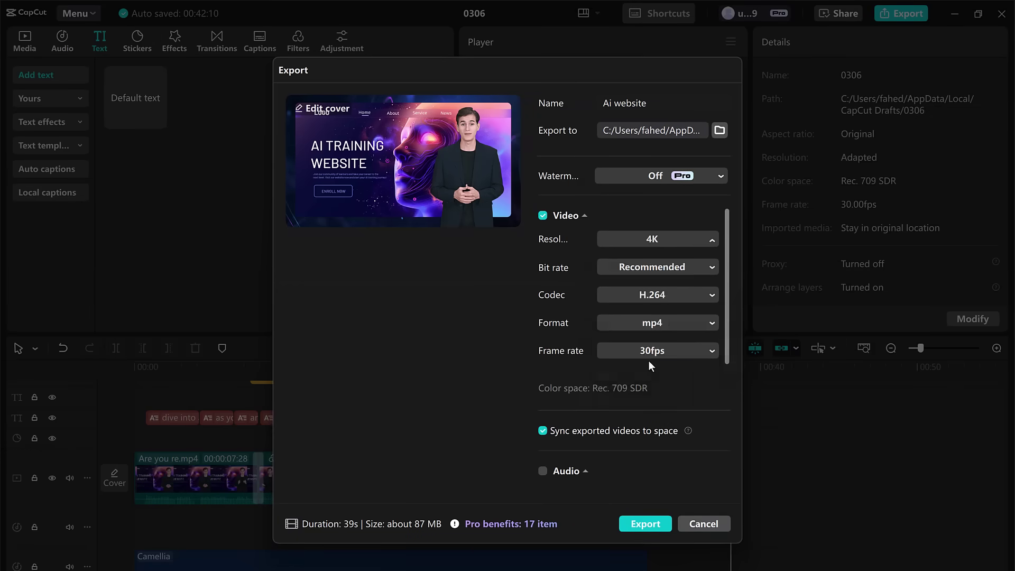
left_click(679, 267)
left_click(673, 352)
left_click(646, 525)
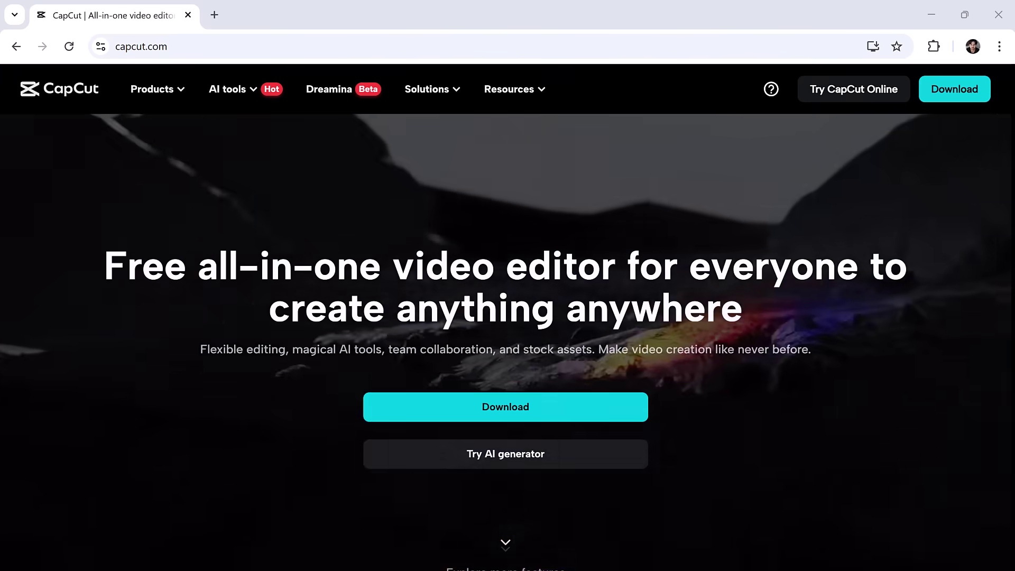
scroll(508, 317, "down", 4)
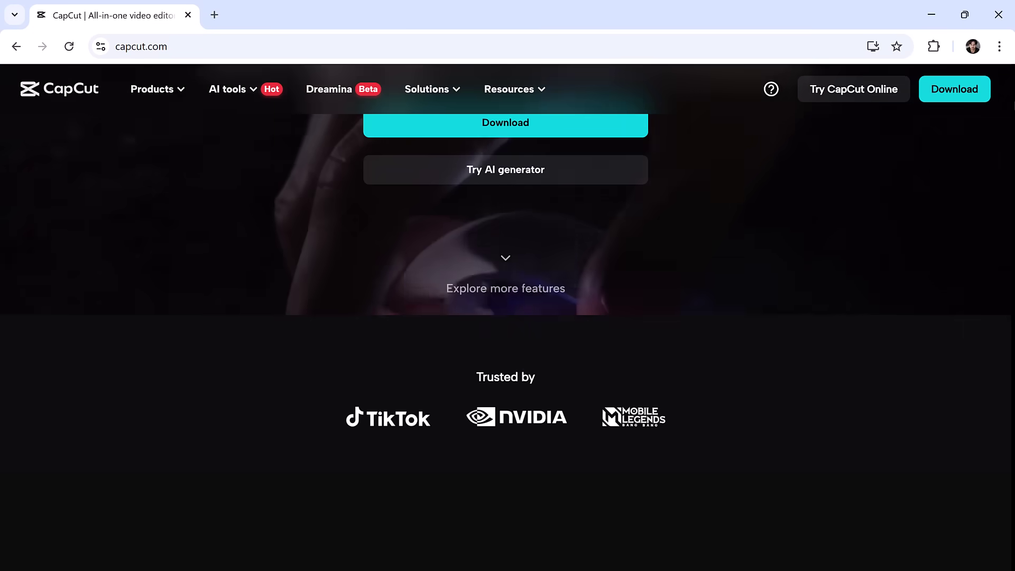
scroll(508, 317, "down", 3)
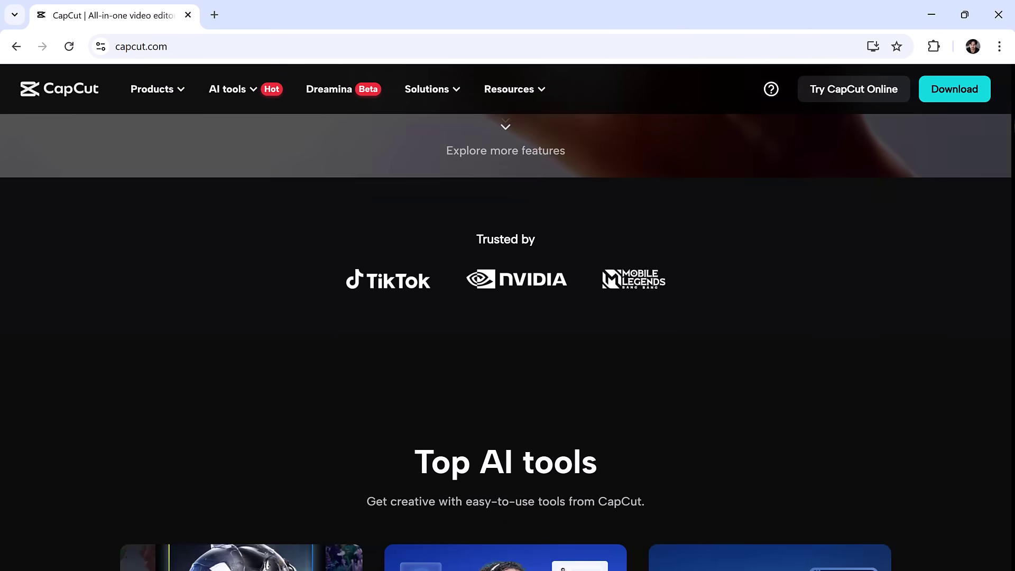
scroll(507, 318, "down", 4)
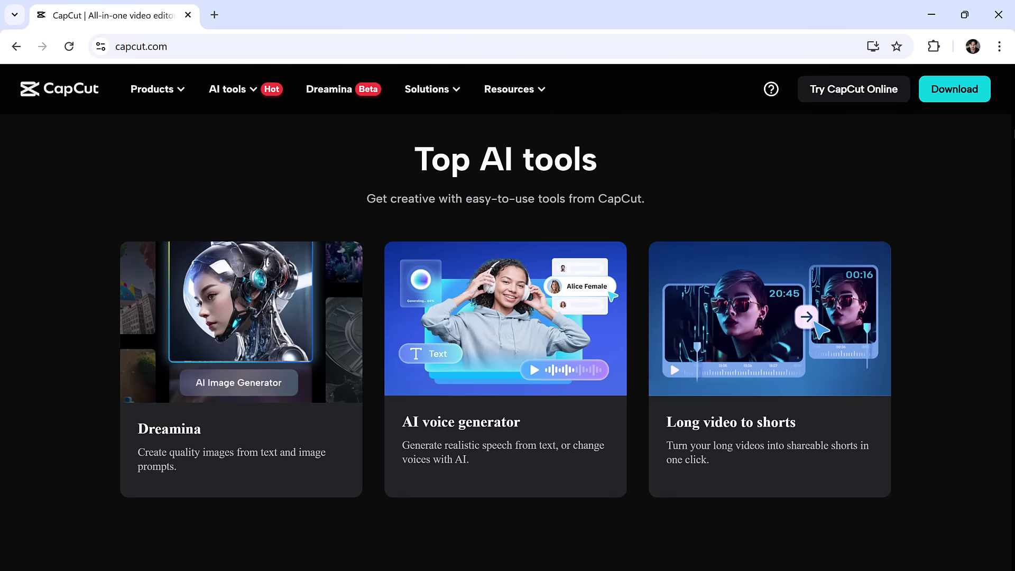
scroll(508, 317, "down", 3)
scroll(507, 317, "down", 3)
scroll(507, 317, "down", 2)
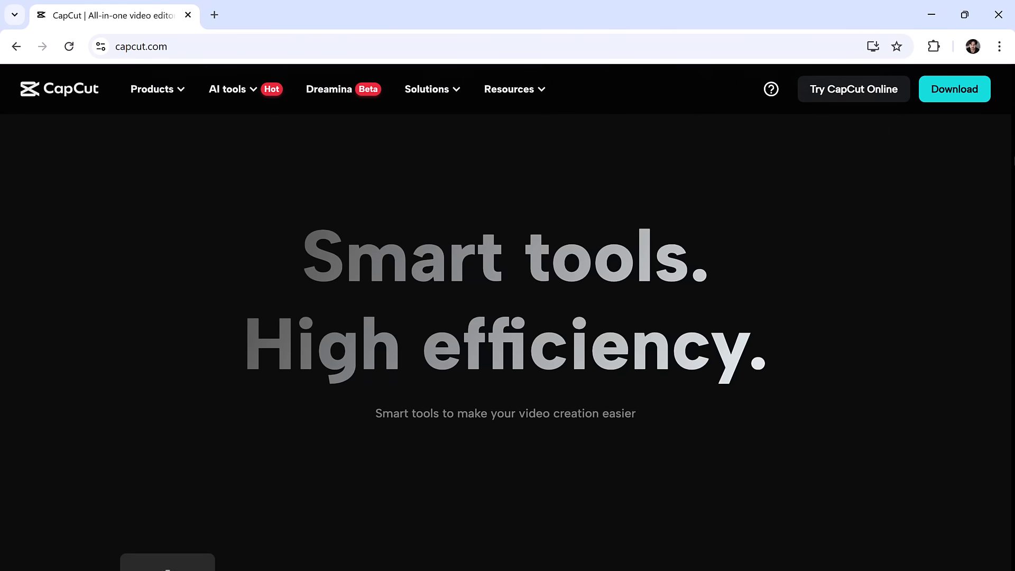
scroll(507, 317, "down", 3)
scroll(507, 317, "down", 2)
scroll(508, 318, "down", 1)
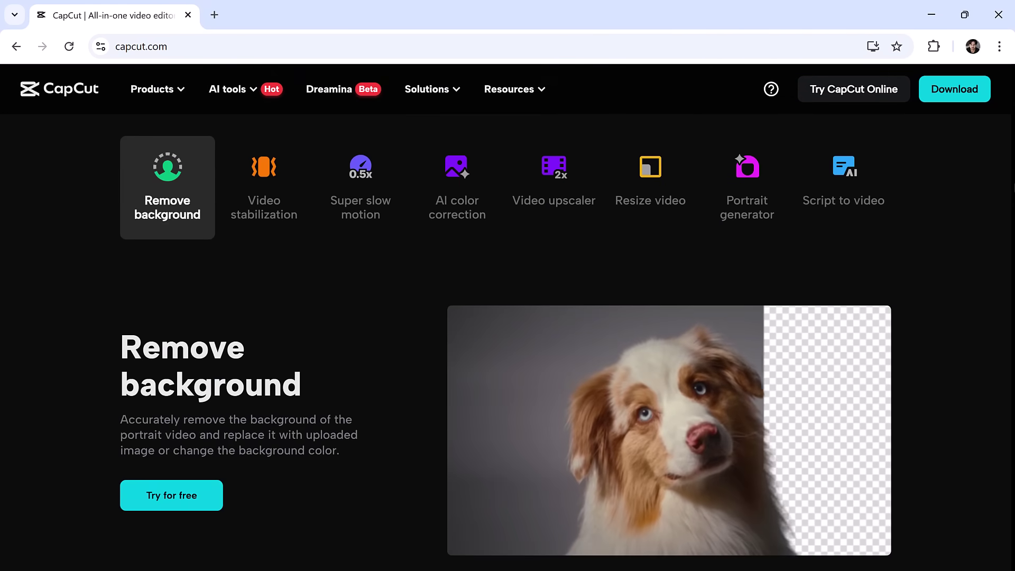
Step: Preview the showcase tools in turn: Video stabilization, Super slow motion, AI color correction, Video upscaler, Resize video, Portrait generator, Script to video
left_click(264, 187)
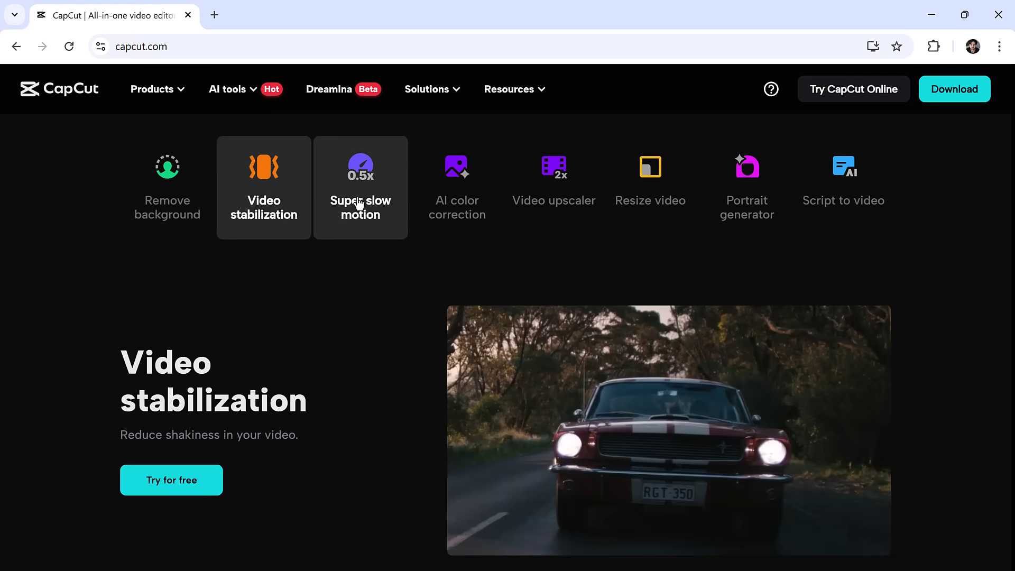
left_click(359, 203)
left_click(468, 205)
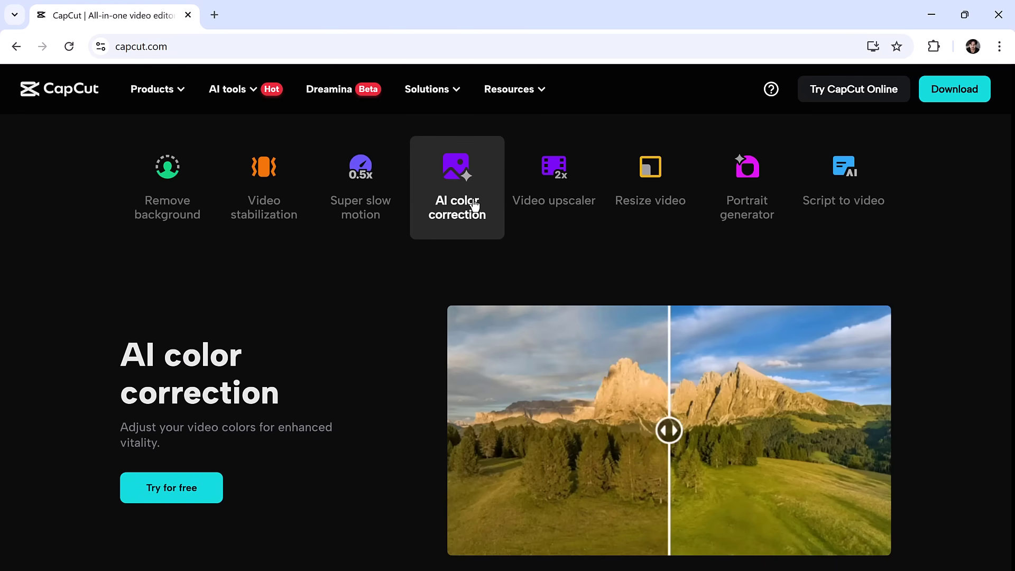
left_click(556, 200)
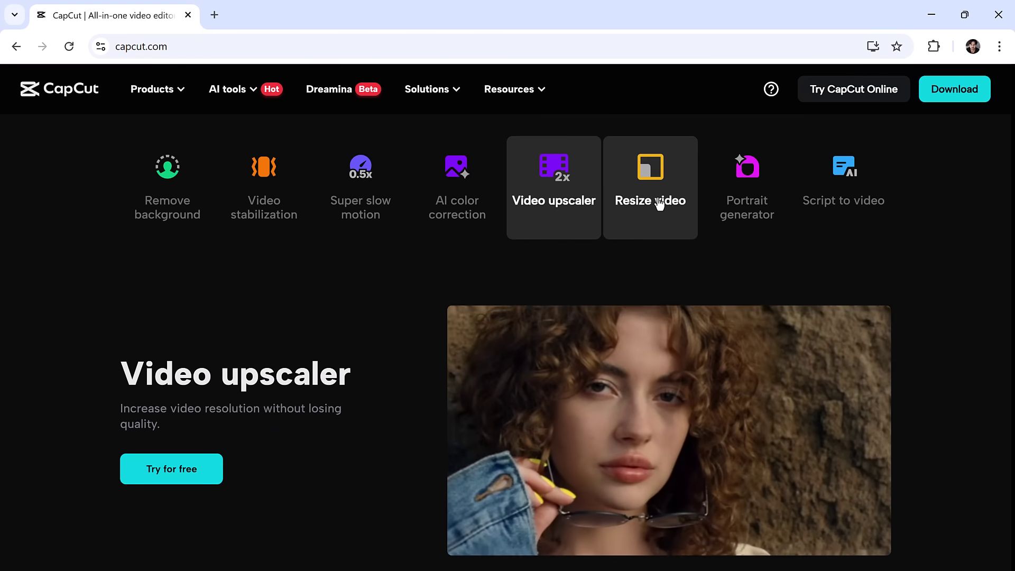
left_click(658, 203)
left_click(749, 202)
left_click(860, 190)
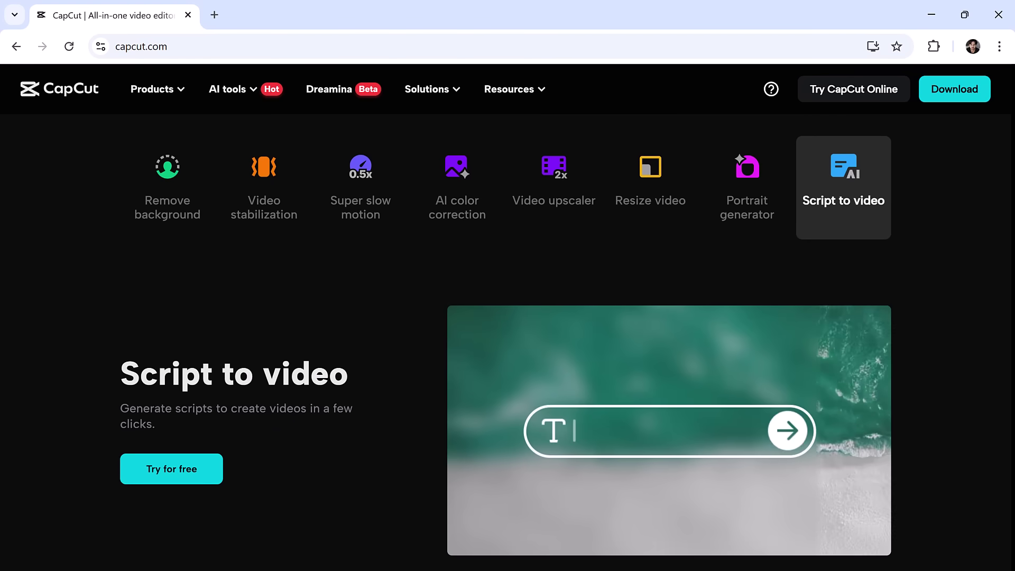